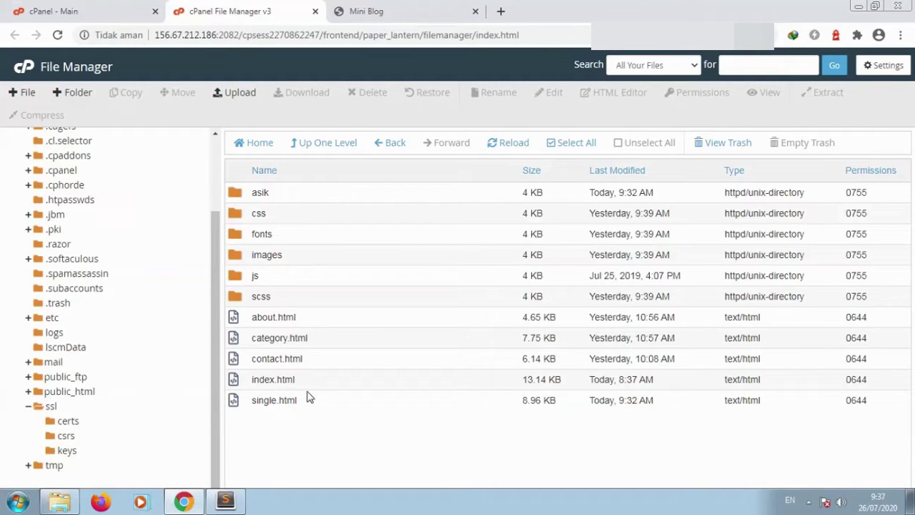
Step: Reload the Mini Blog website and scroll through its post listing
{"action": "left_click", "coordinate": [423, 7]}
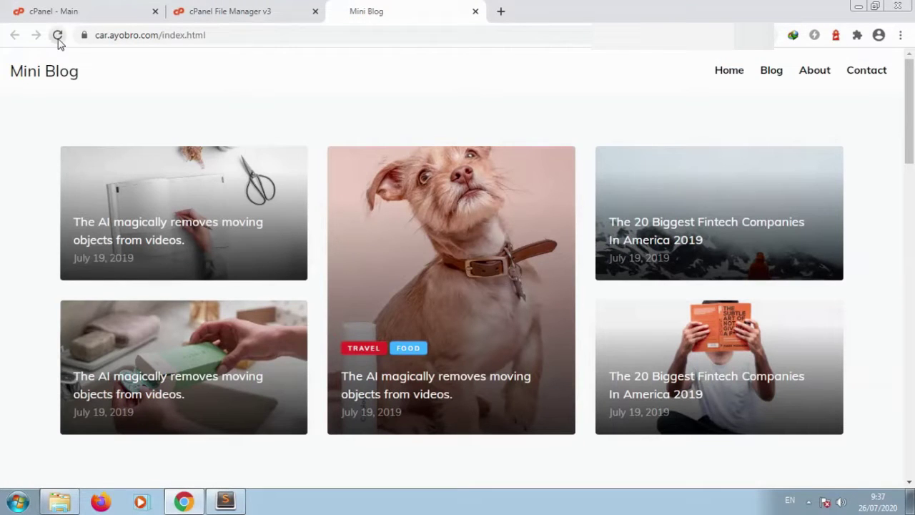
{"action": "left_click", "coordinate": [57, 35]}
{"action": "scroll", "coordinate": [6, 334], "scroll_direction": "down", "scroll_amount": 5}
{"action": "scroll", "coordinate": [6, 337], "scroll_direction": "down", "scroll_amount": 5}
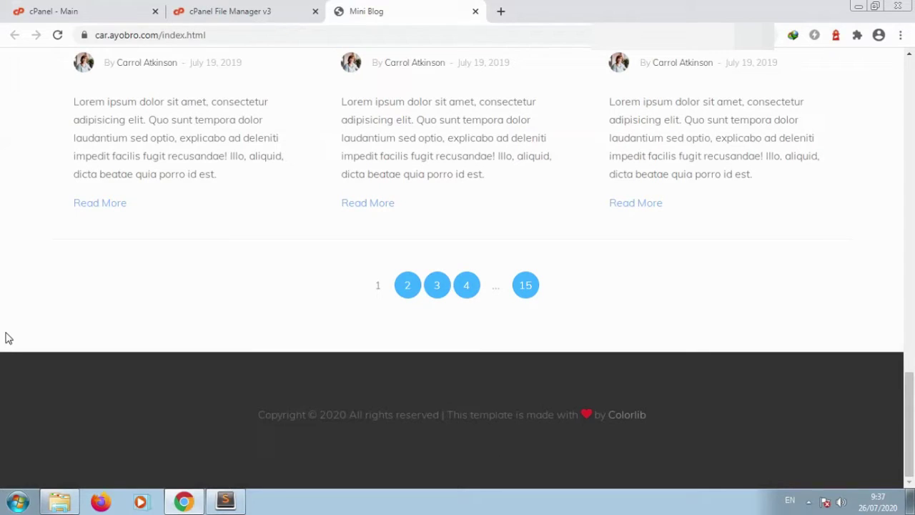
{"action": "scroll", "coordinate": [6, 337], "scroll_direction": "up", "scroll_amount": 10}
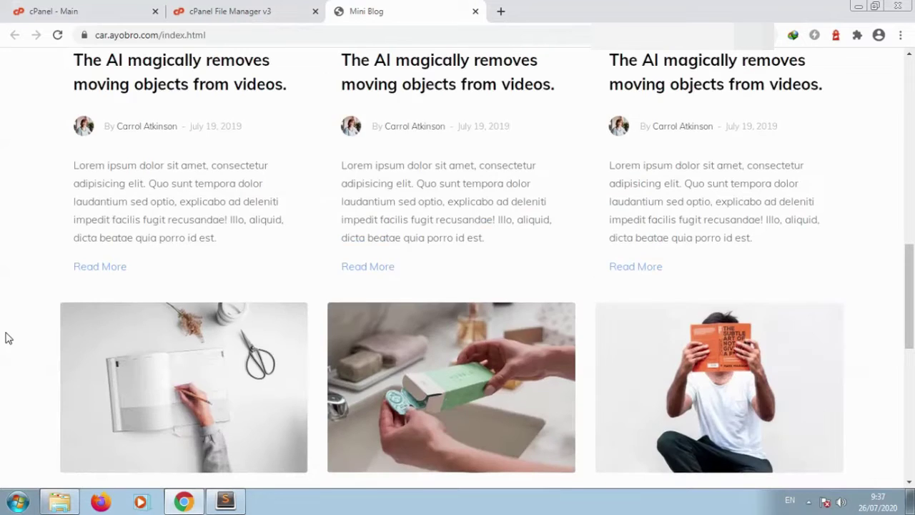
{"action": "scroll", "coordinate": [6, 337], "scroll_direction": "down", "scroll_amount": 4}
{"action": "scroll", "coordinate": [6, 337], "scroll_direction": "down", "scroll_amount": 2}
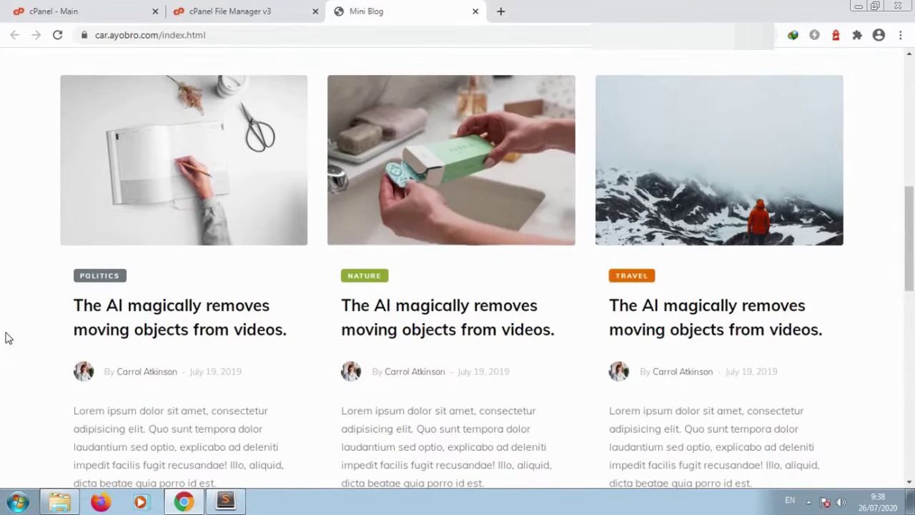
Step: Open the first post's full article page, then return to the blog home page
{"action": "left_click", "coordinate": [160, 204]}
{"action": "scroll", "coordinate": [2, 309], "scroll_direction": "down", "scroll_amount": 7}
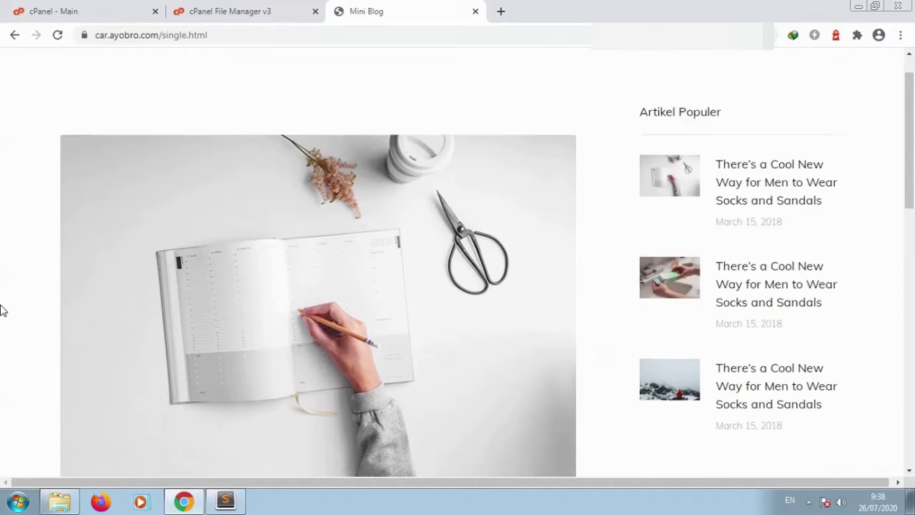
{"action": "scroll", "coordinate": [2, 309], "scroll_direction": "up", "scroll_amount": 4}
{"action": "scroll", "coordinate": [1, 309], "scroll_direction": "up", "scroll_amount": 2}
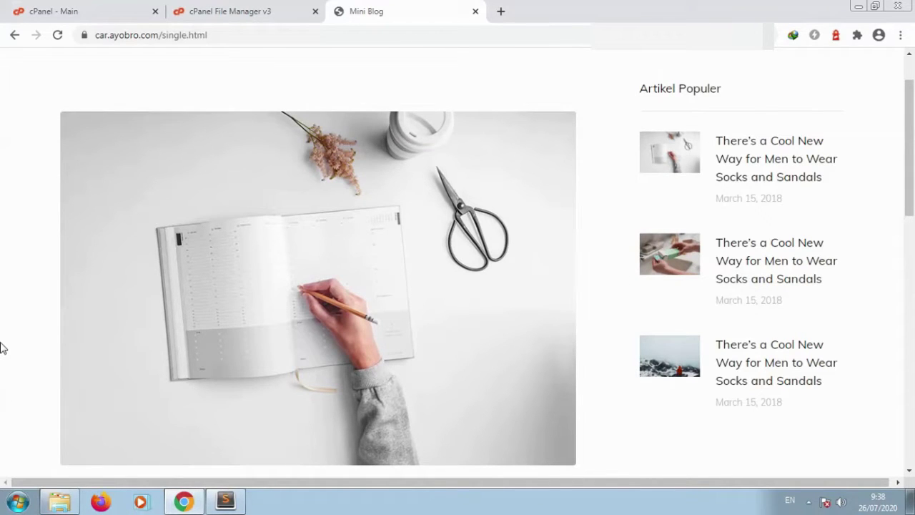
{"action": "scroll", "coordinate": [2, 317], "scroll_direction": "up", "scroll_amount": 2}
{"action": "left_click", "coordinate": [66, 69]}
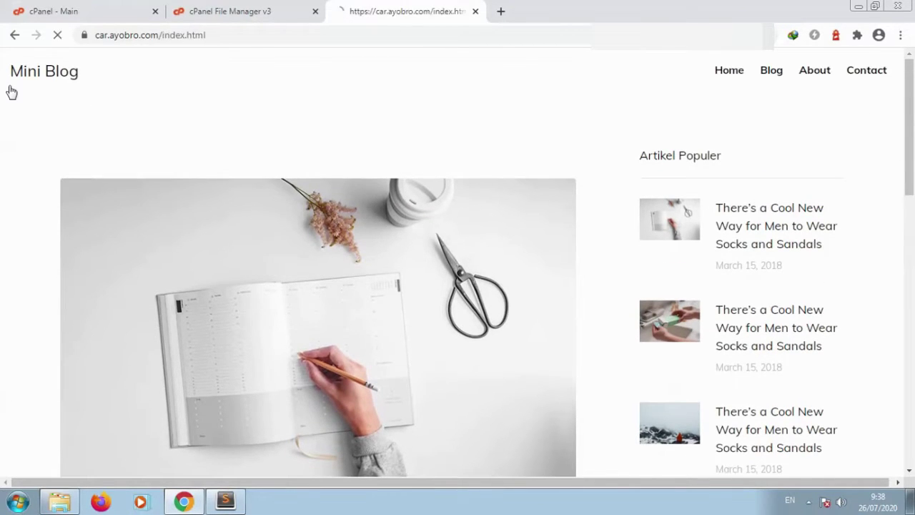
Step: Select the asik folder in the site's file listing and bring up the main cPanel dashboard
{"action": "left_click", "coordinate": [258, 9]}
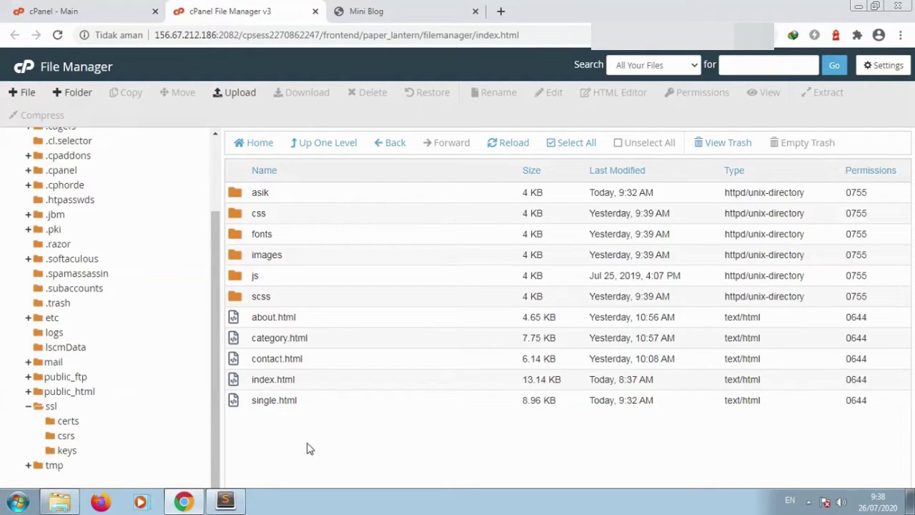
{"action": "left_click", "coordinate": [306, 201]}
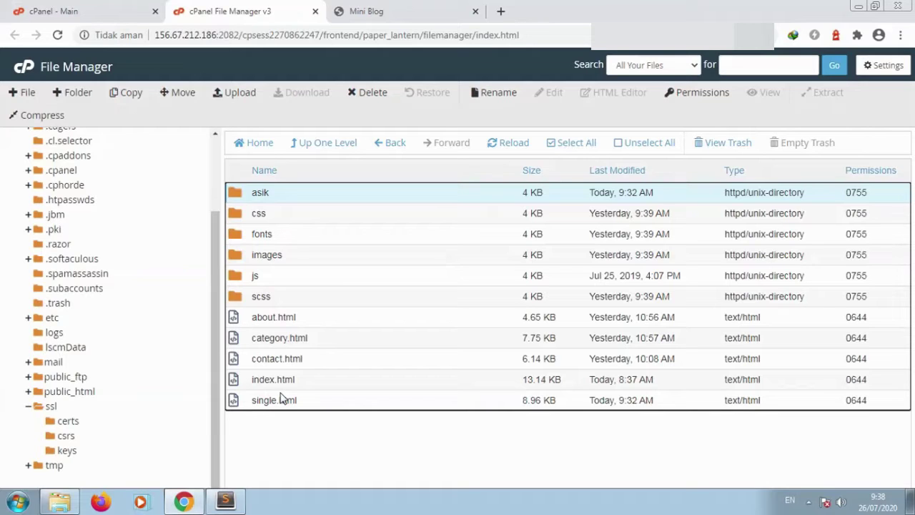
{"action": "left_click", "coordinate": [120, 7]}
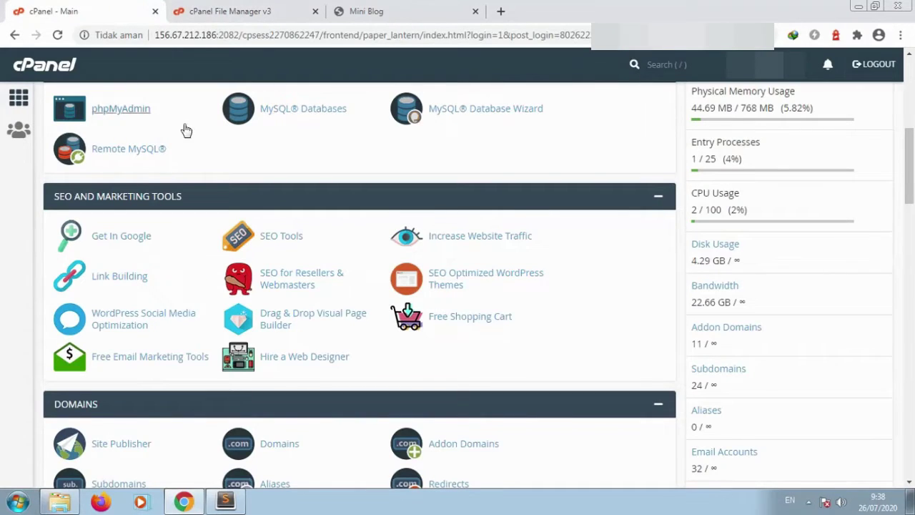
Step: Create the MySQL database alakada from the MySQL Databases page
{"action": "left_click", "coordinate": [307, 120]}
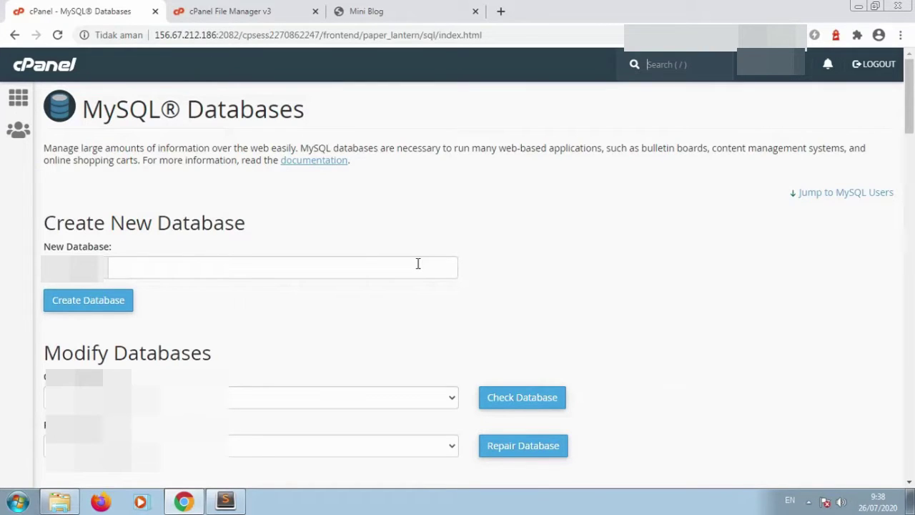
{"action": "left_click", "coordinate": [418, 264]}
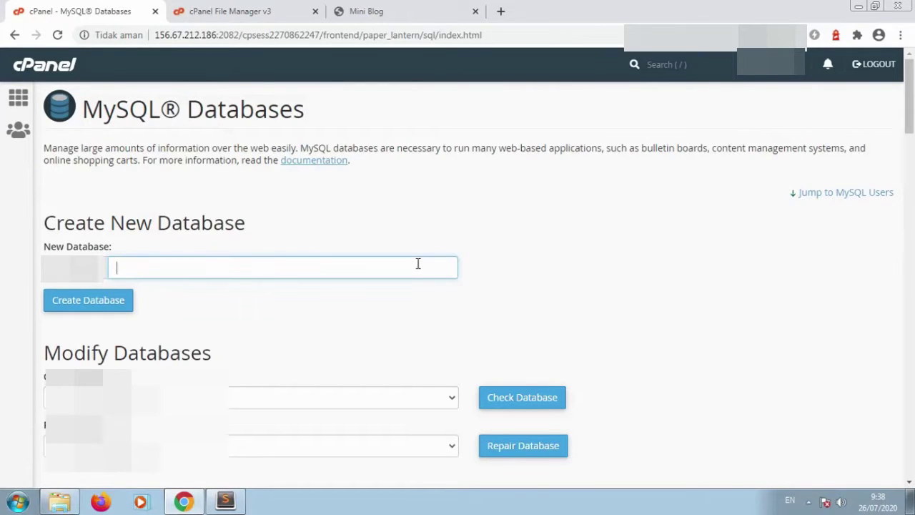
{"action": "type", "text": "alakada"}
{"action": "key", "text": "ctrl+a"}
{"action": "left_click", "coordinate": [127, 309]}
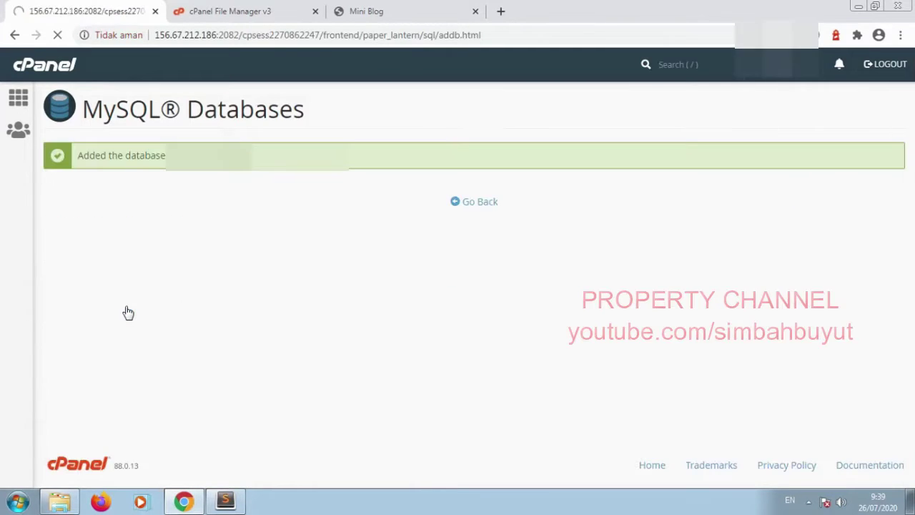
{"action": "left_click", "coordinate": [474, 203]}
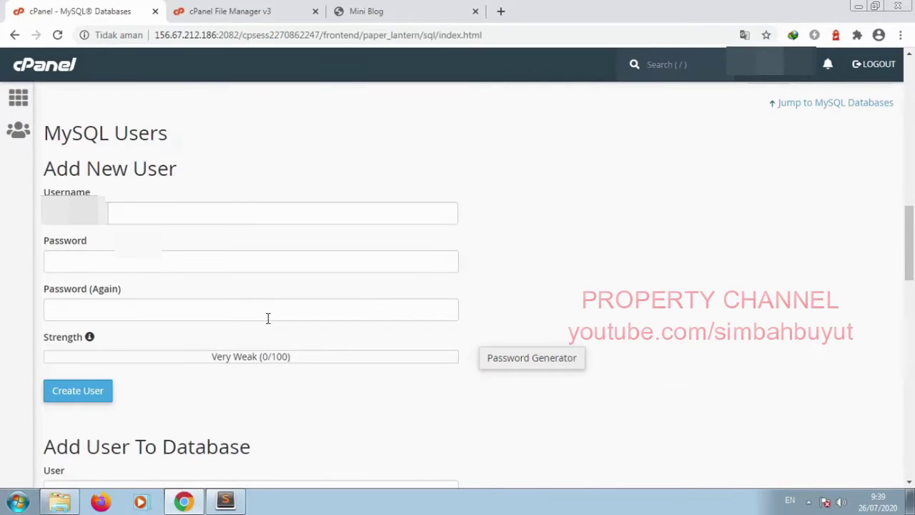
Step: Add MySQL user alakada with a strong password entered twice
{"action": "left_click", "coordinate": [394, 220]}
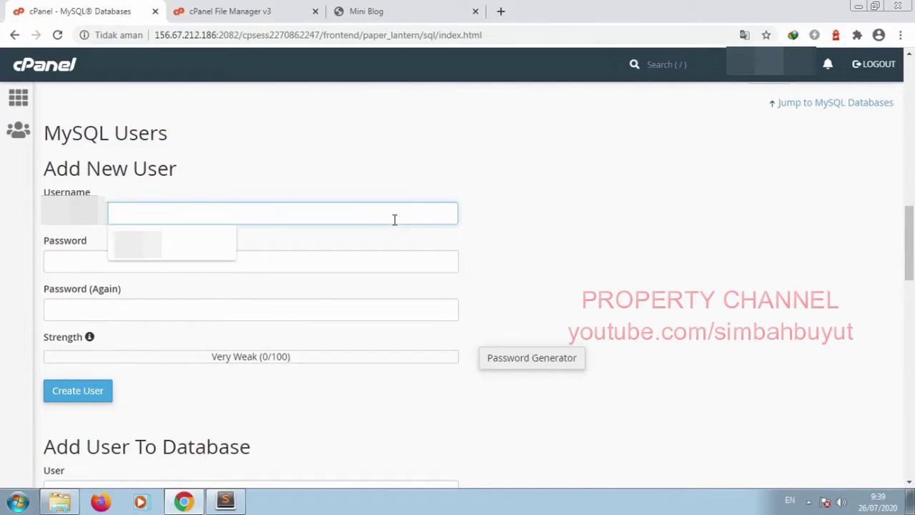
{"action": "type", "text": "alakada"}
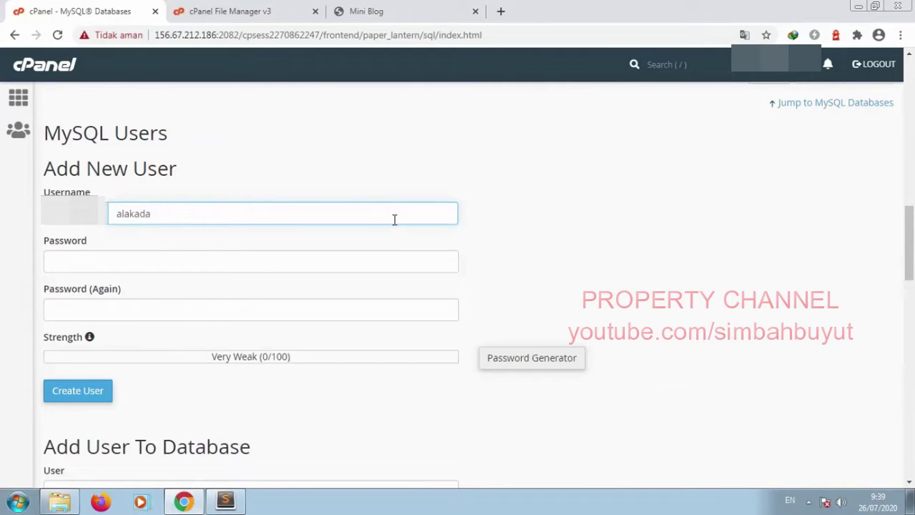
{"action": "left_click", "coordinate": [386, 265]}
{"action": "type", "text": "•••••••"}
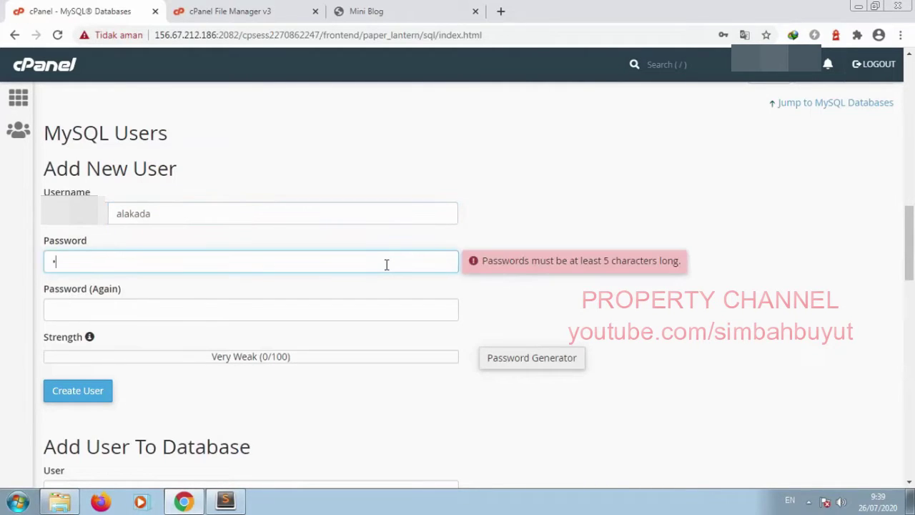
{"action": "type", "text": "••••"}
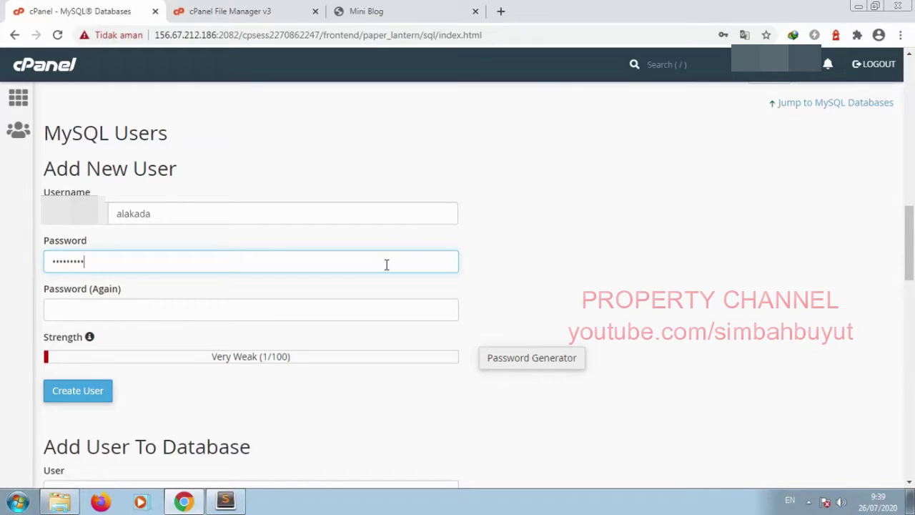
{"action": "key", "text": "Tab"}
{"action": "type", "text": "••••••••"}
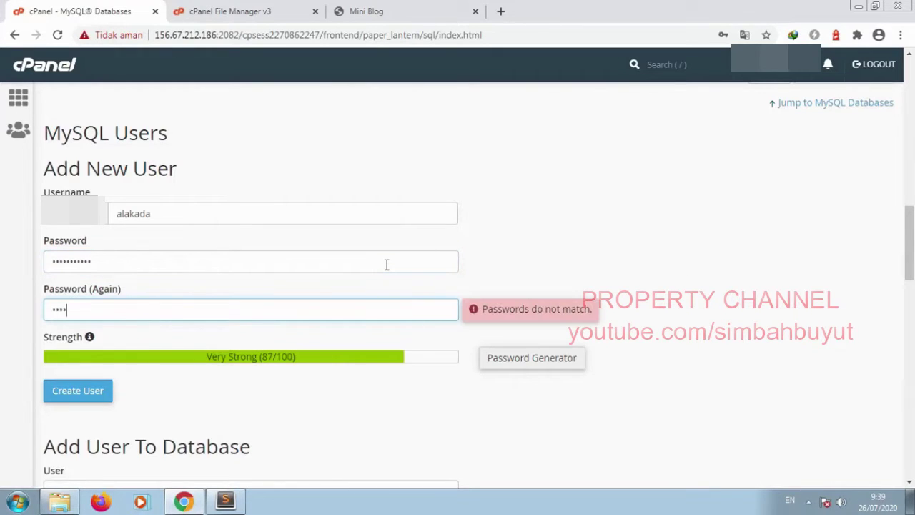
{"action": "type", "text": "•••"}
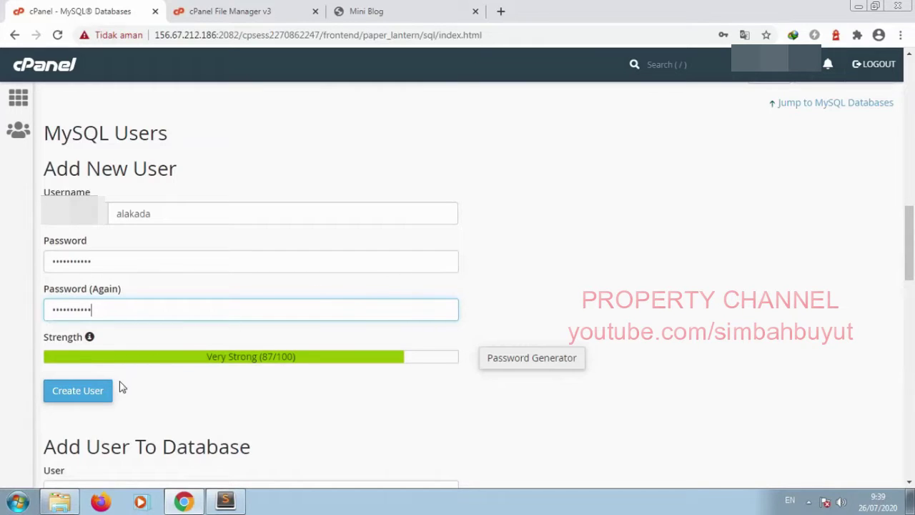
{"action": "left_click", "coordinate": [101, 393]}
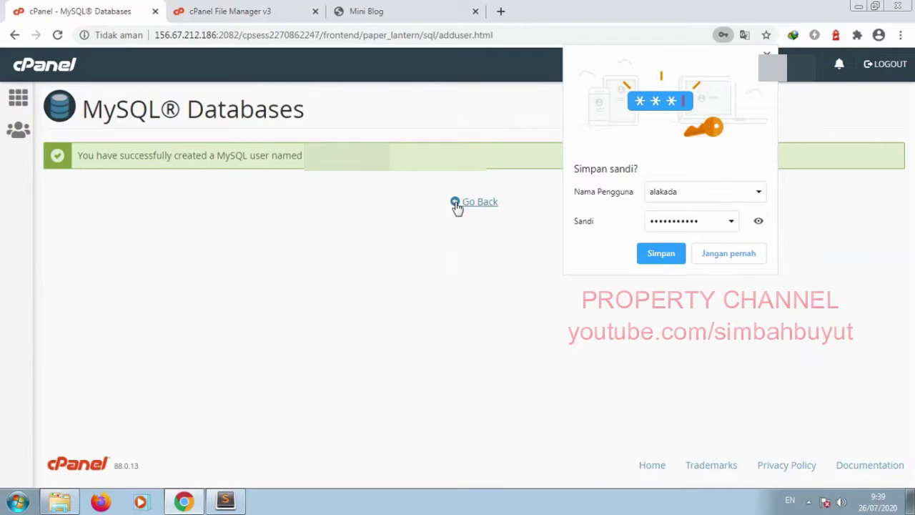
{"action": "left_click", "coordinate": [475, 202]}
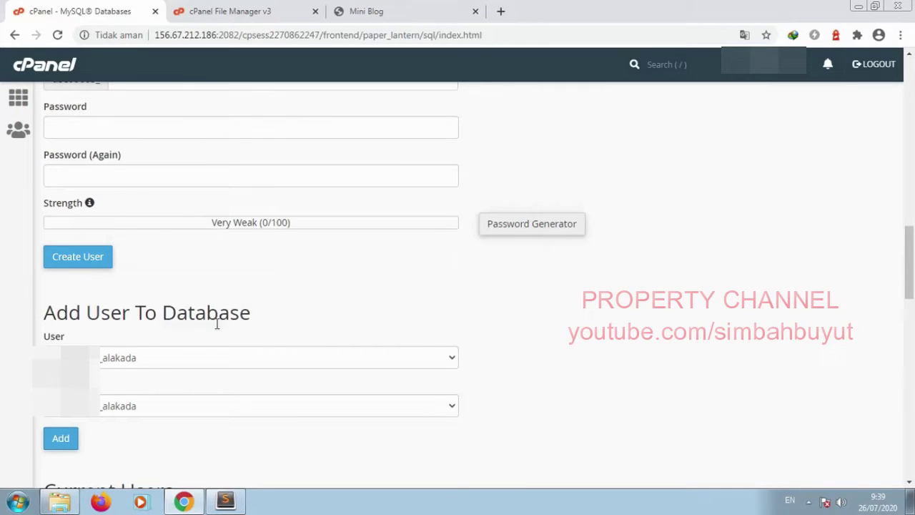
Step: Grant user alakada ALL PRIVILEGES on database alakada, then return to File Manager
{"action": "left_click_drag", "start_coordinate": [261, 327], "coordinate": [45, 312]}
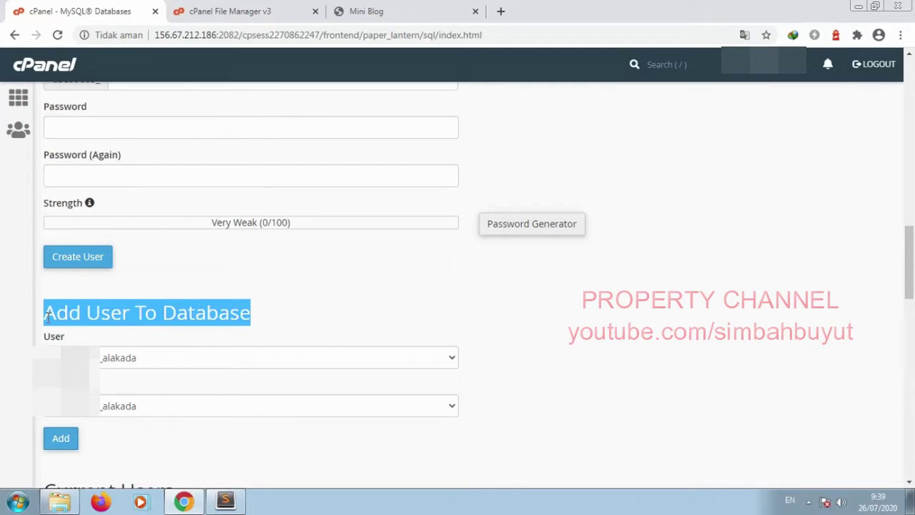
{"action": "left_click", "coordinate": [48, 318]}
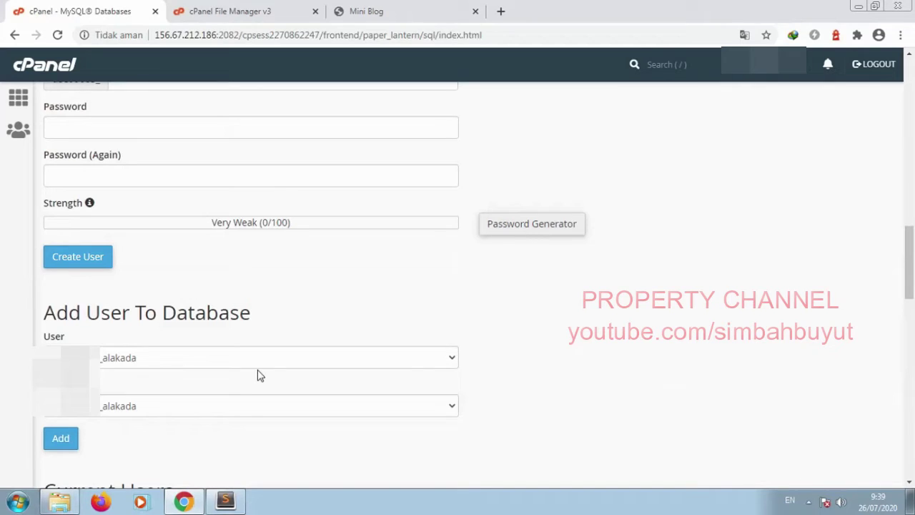
{"action": "left_click", "coordinate": [61, 439]}
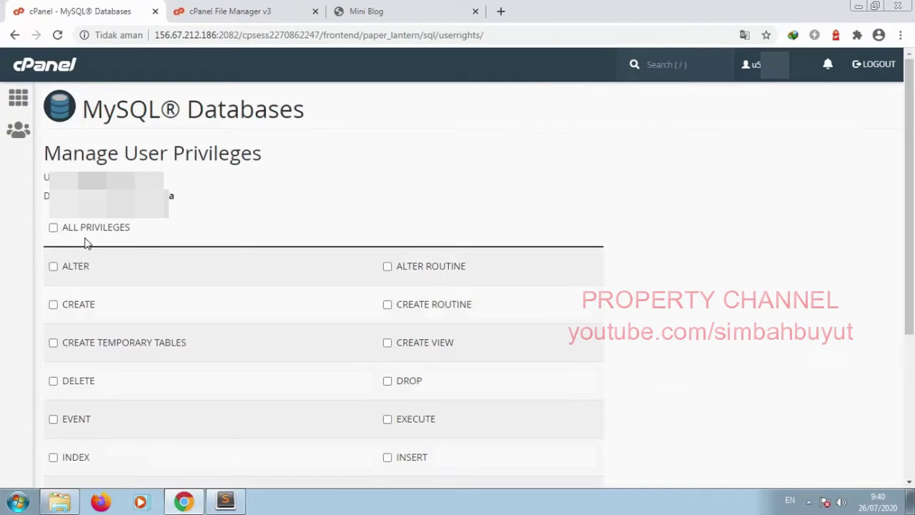
{"action": "left_click", "coordinate": [53, 227]}
{"action": "scroll", "coordinate": [73, 341], "scroll_direction": "down", "scroll_amount": 3}
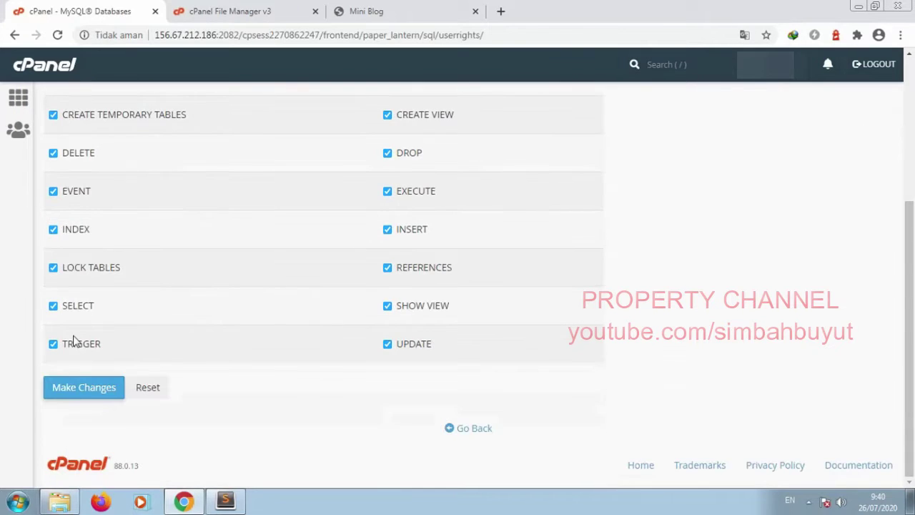
{"action": "left_click", "coordinate": [77, 388]}
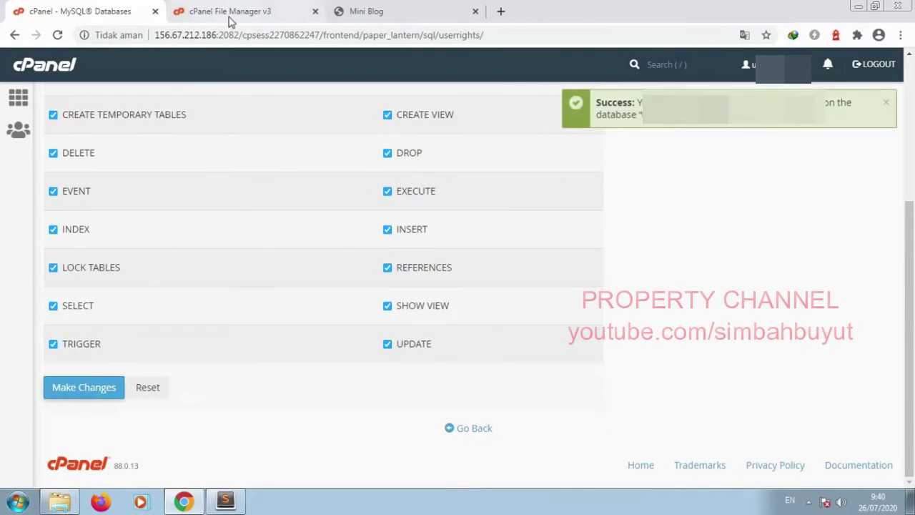
{"action": "left_click", "coordinate": [229, 20]}
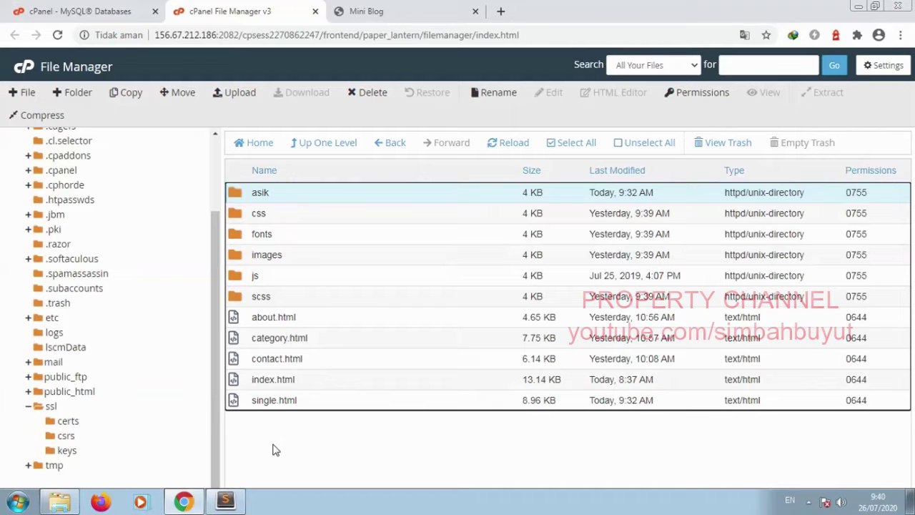
Step: Open config.php from the asik folder in the editor and locate the database settings
{"action": "double_click", "coordinate": [300, 199]}
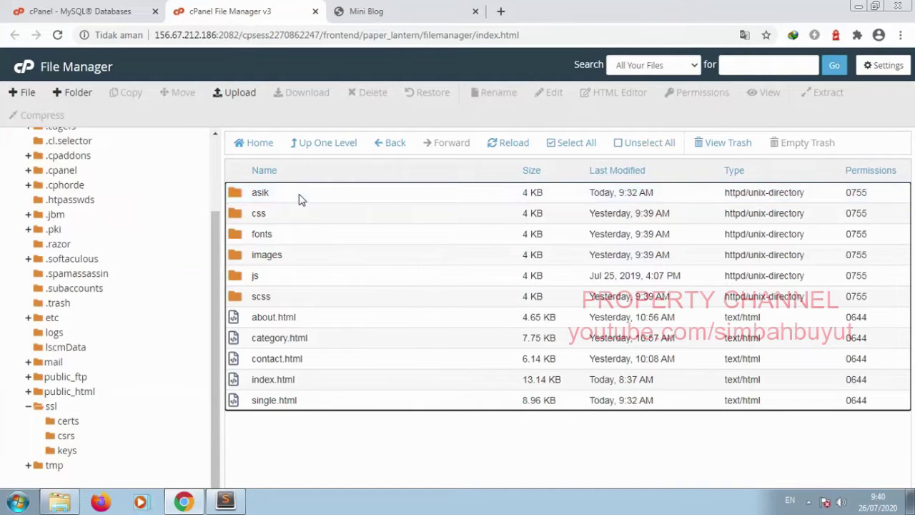
{"action": "scroll", "coordinate": [326, 408], "scroll_direction": "down", "scroll_amount": 3}
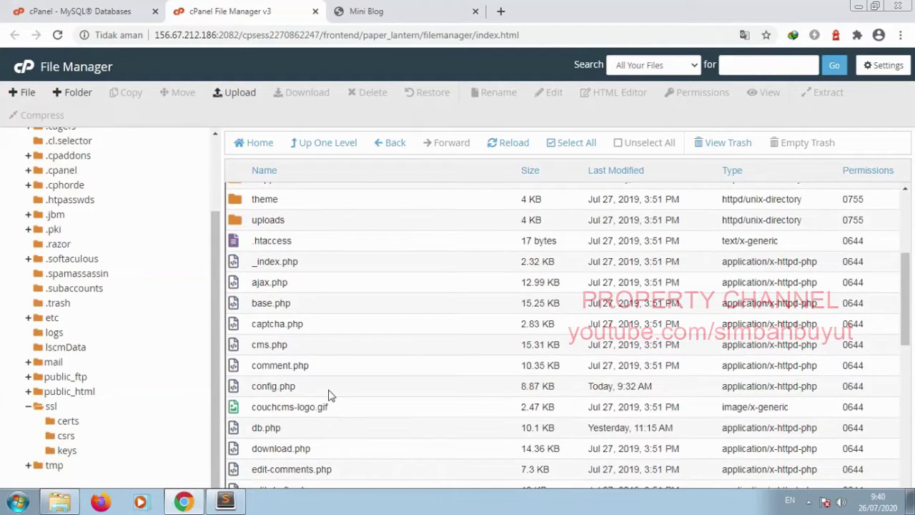
{"action": "left_click", "coordinate": [329, 390]}
{"action": "left_click", "coordinate": [546, 95]}
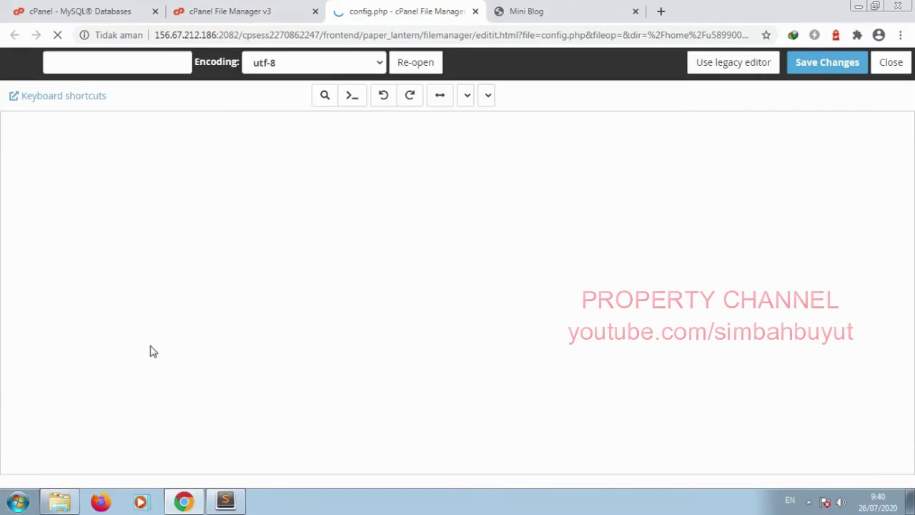
{"action": "scroll", "coordinate": [457, 293], "scroll_direction": "down", "scroll_amount": 4}
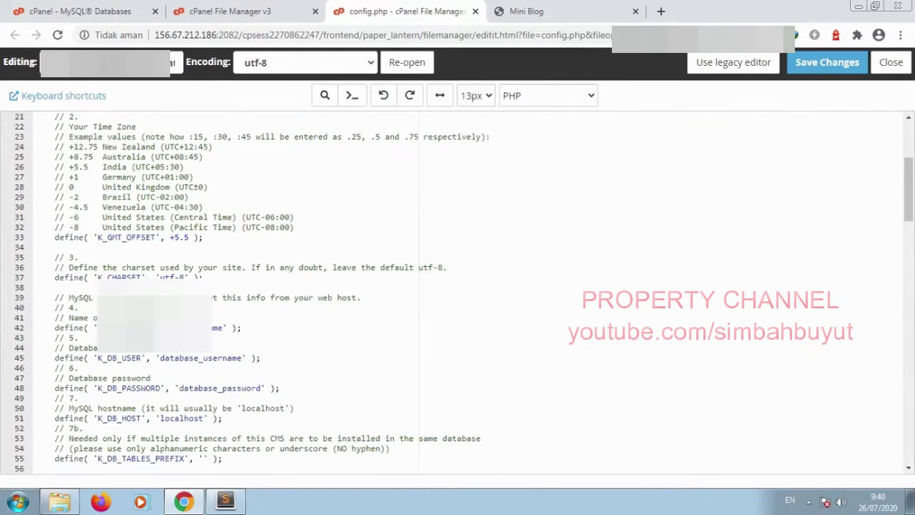
{"action": "left_click", "coordinate": [229, 288]}
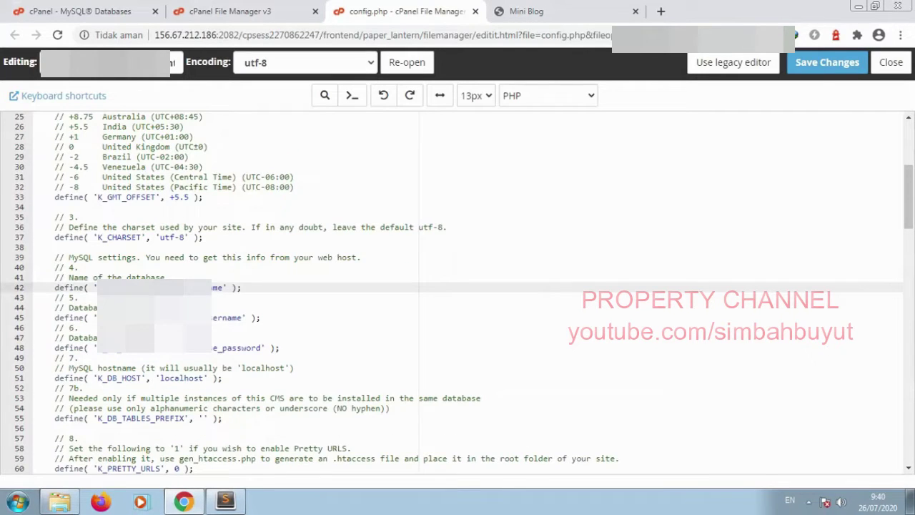
{"action": "left_click", "coordinate": [243, 318]}
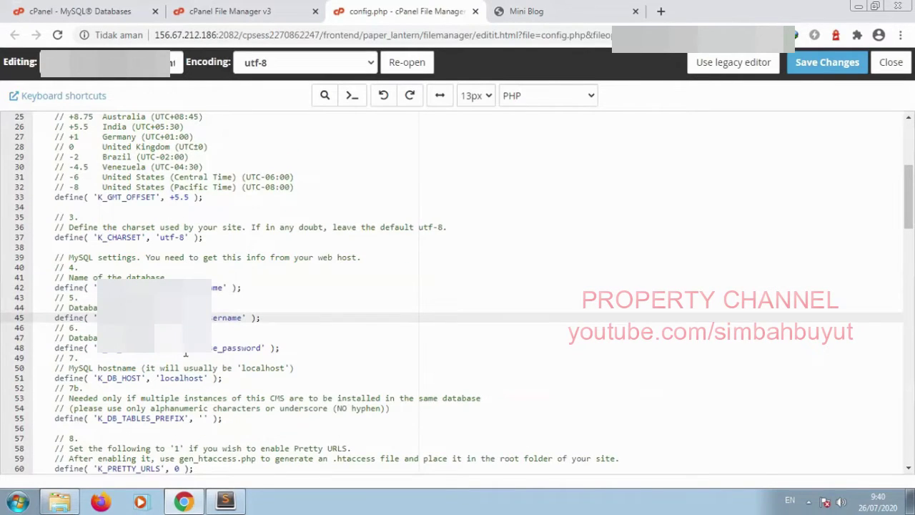
{"action": "left_click", "coordinate": [236, 348]}
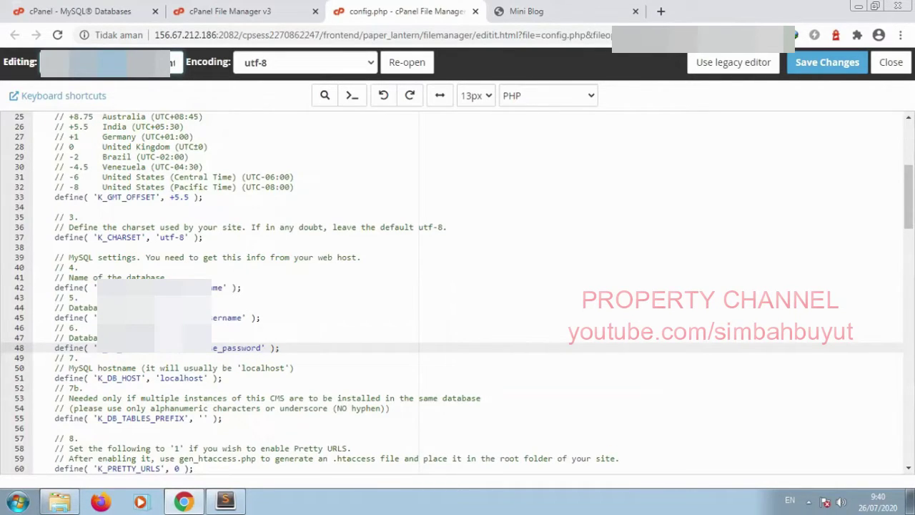
Step: Set K_DB_NAME and K_DB_USER to alakada and enter the database password
{"action": "left_click", "coordinate": [226, 287]}
{"action": "left_click_drag", "start_coordinate": [197, 288], "coordinate": [170, 287]}
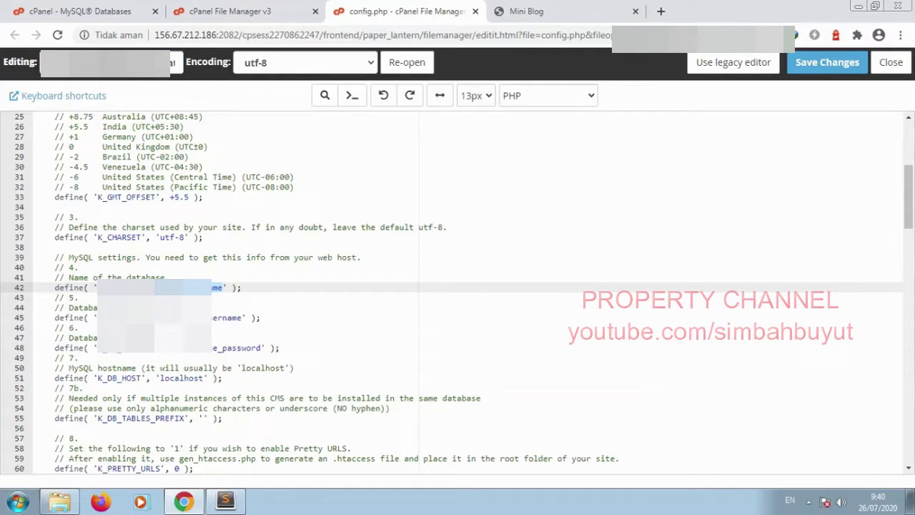
{"action": "key", "text": "ctrl+v"}
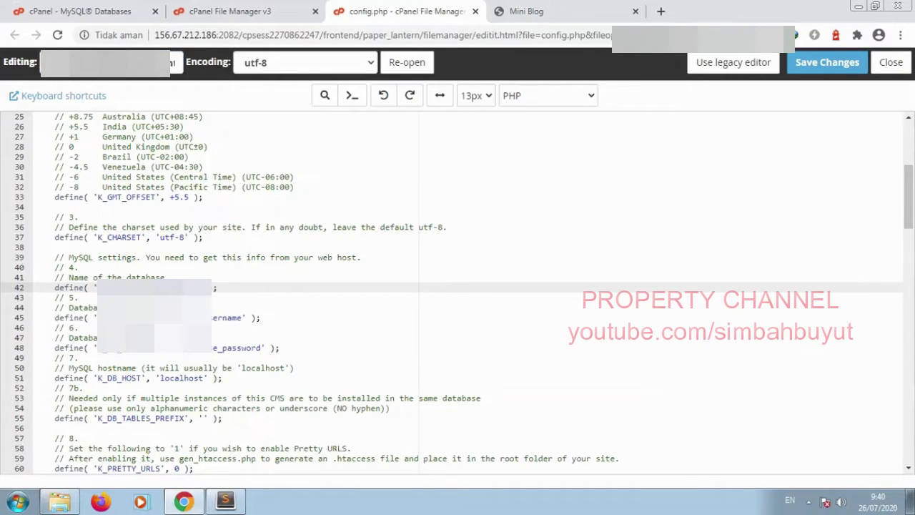
{"action": "left_click_drag", "start_coordinate": [237, 287], "coordinate": [155, 287]}
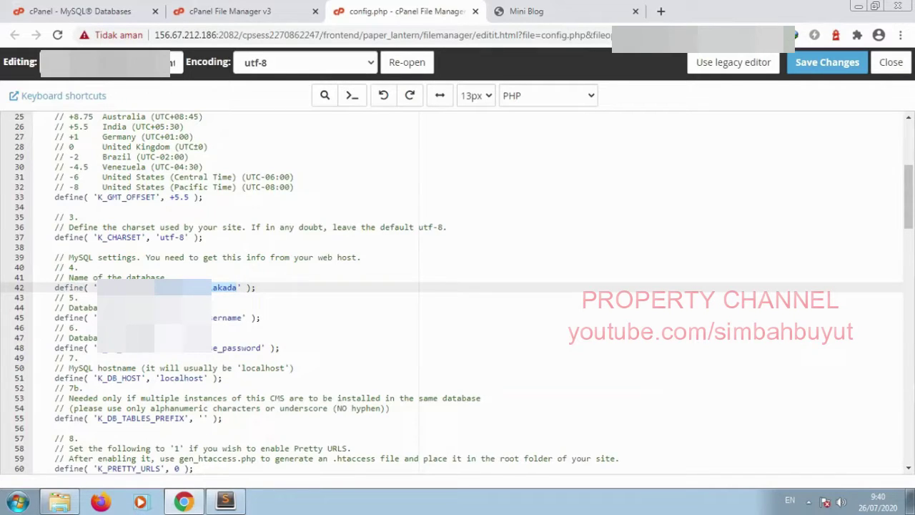
{"action": "left_click", "coordinate": [243, 318]}
{"action": "left_click_drag", "start_coordinate": [242, 317], "coordinate": [154, 318]}
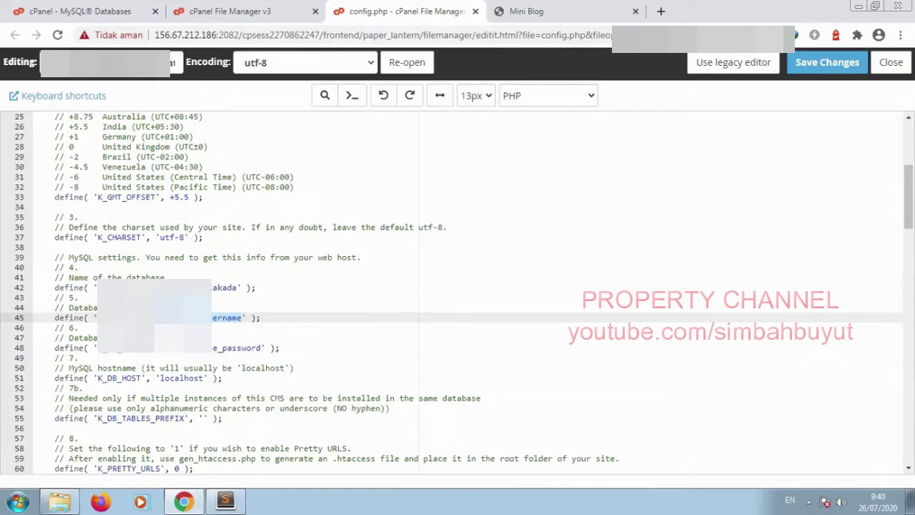
{"action": "key", "text": "ctrl+v"}
{"action": "left_click", "coordinate": [262, 347]}
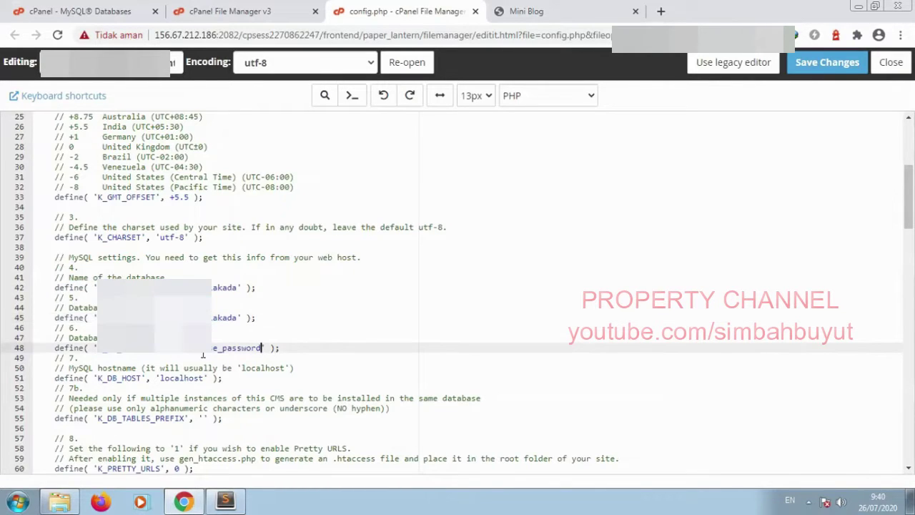
{"action": "left_click", "coordinate": [181, 347], "text": "shift"}
{"action": "key", "text": "ctrl+v"}
{"action": "left_click", "coordinate": [295, 347]}
Step: Uncomment K_UPLOAD_DIR as 'media' and K_SNIPPETS_DIR as 'read', then save config.php
{"action": "scroll", "coordinate": [233, 349], "scroll_direction": "down", "scroll_amount": 3}
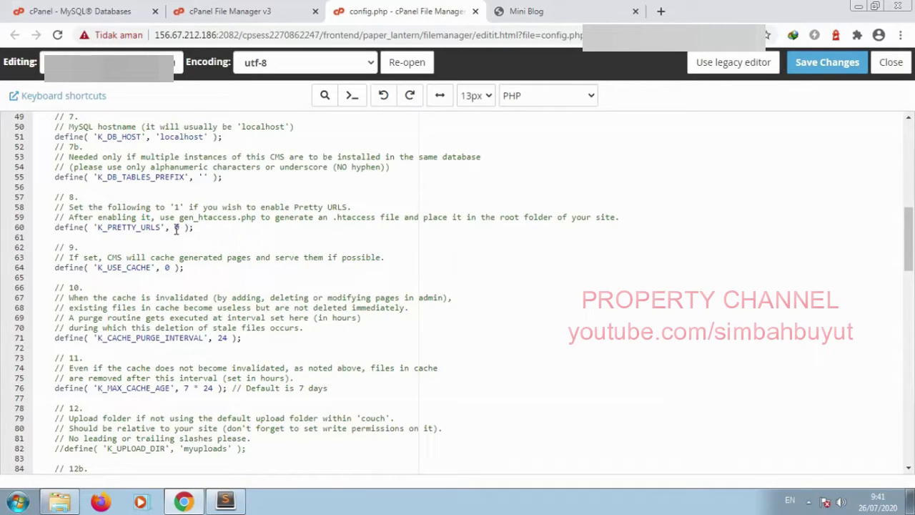
{"action": "left_click", "coordinate": [176, 228]}
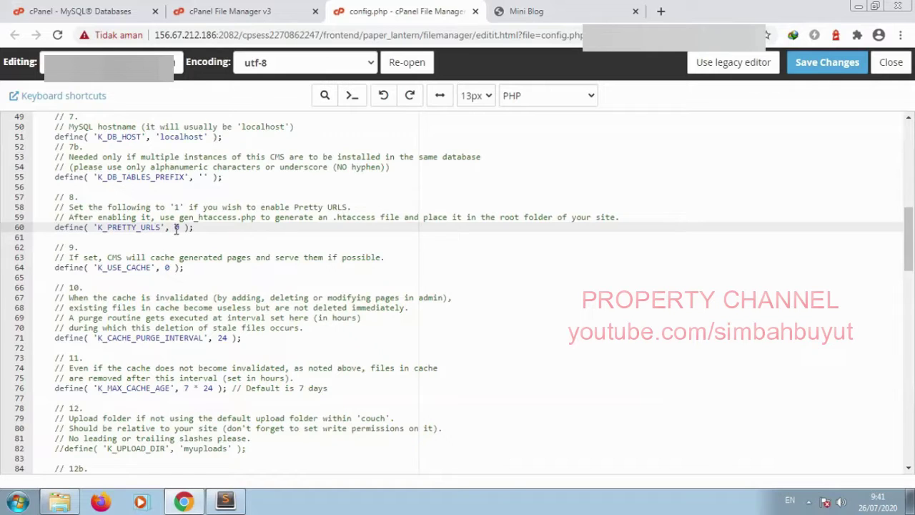
{"action": "scroll", "coordinate": [176, 227], "scroll_direction": "down", "scroll_amount": 3}
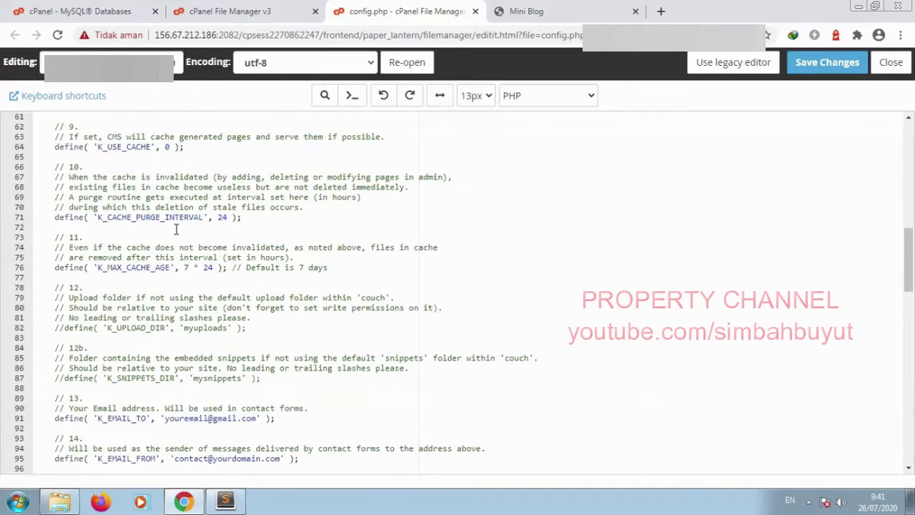
{"action": "left_click", "coordinate": [64, 327]}
{"action": "key", "text": "BackSpace"}
{"action": "key", "text": "BackSpace"}
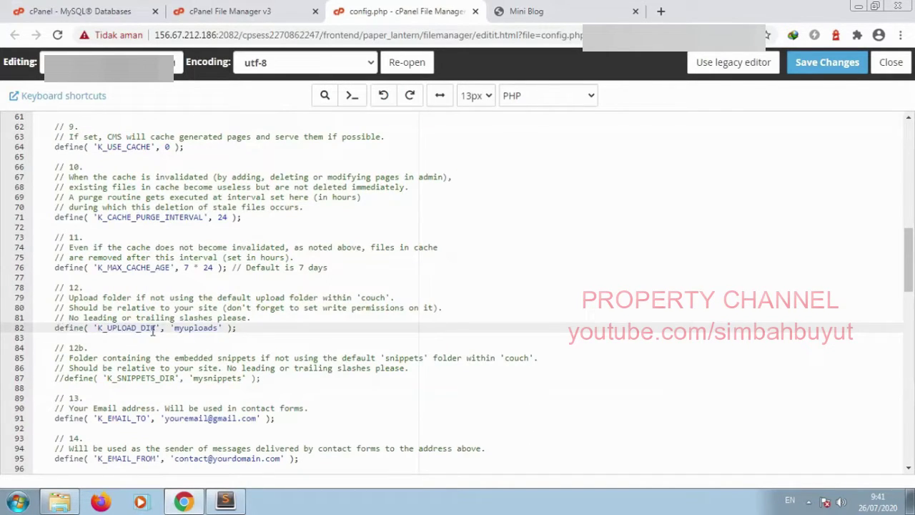
{"action": "left_click", "coordinate": [174, 327]}
{"action": "left_click", "coordinate": [218, 327], "text": "shift"}
{"action": "type", "text": "media"}
{"action": "left_click", "coordinate": [65, 379]}
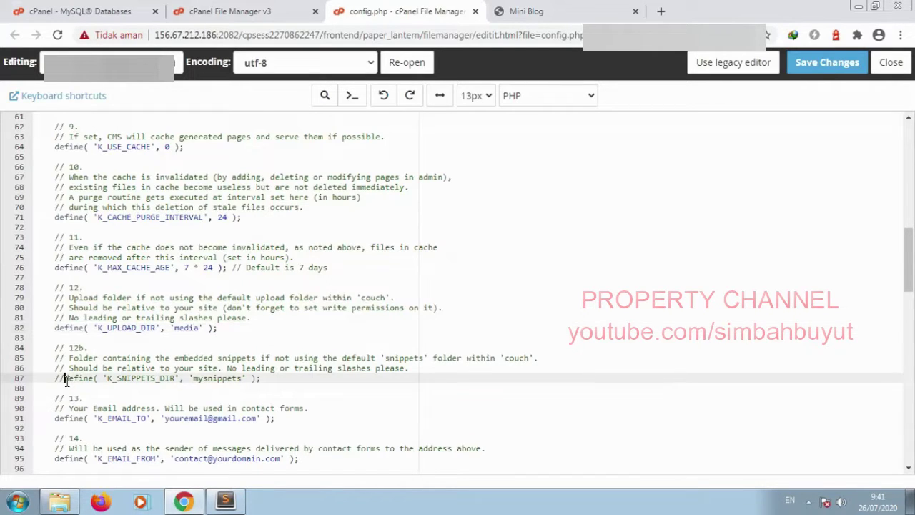
{"action": "key", "text": "BackSpace"}
{"action": "key", "text": "BackSpace"}
{"action": "left_click", "coordinate": [184, 378]}
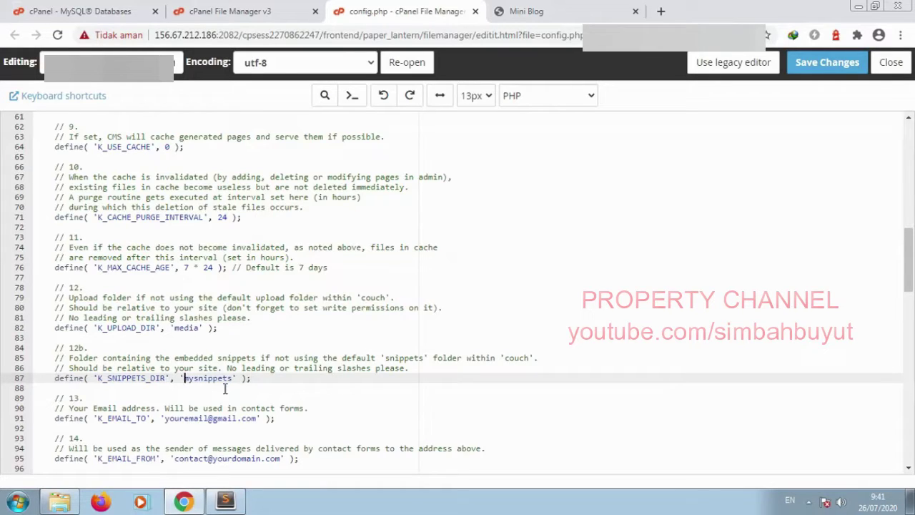
{"action": "left_click", "coordinate": [233, 378], "text": "shift"}
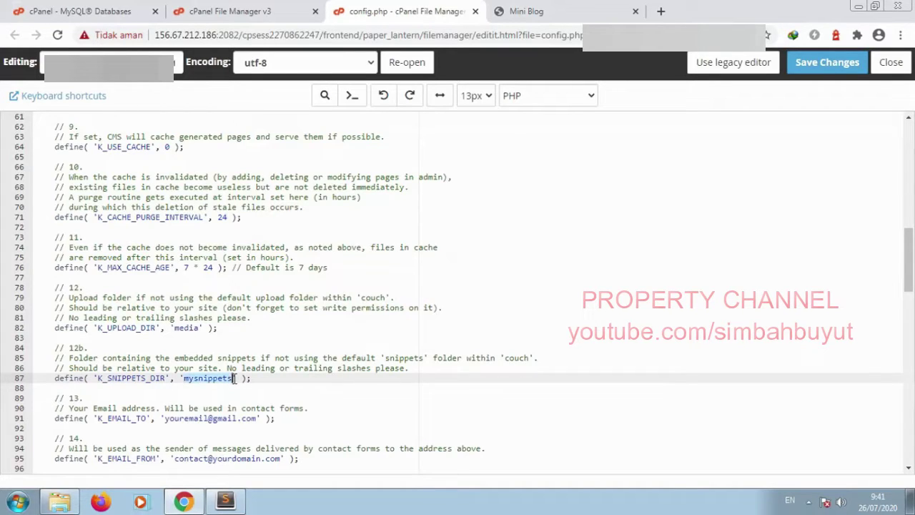
{"action": "type", "text": "read"}
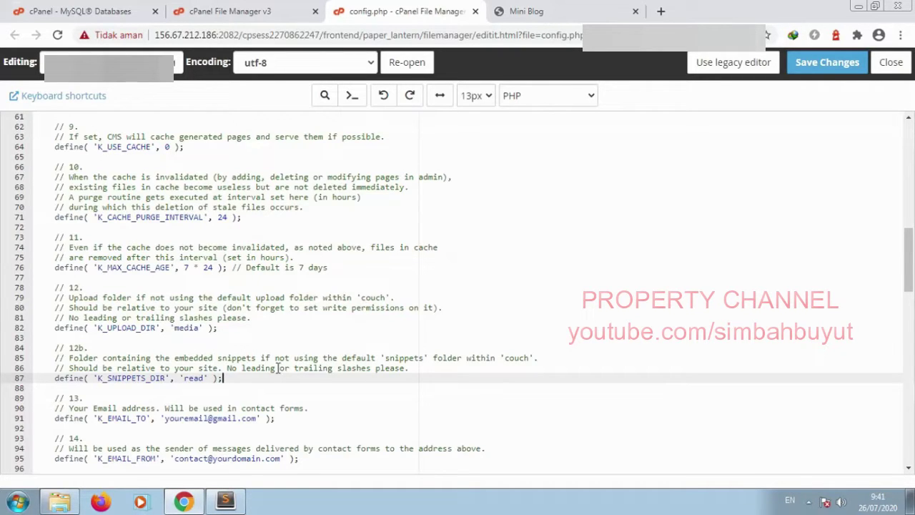
{"action": "left_click", "coordinate": [840, 64]}
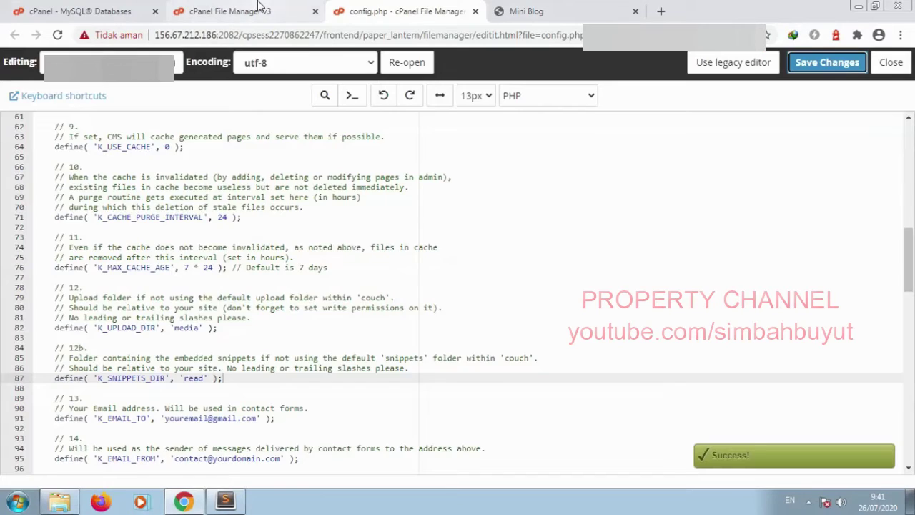
{"action": "left_click", "coordinate": [258, 10]}
Step: Create folders named media and read in the site's root folder
{"action": "left_click", "coordinate": [302, 144]}
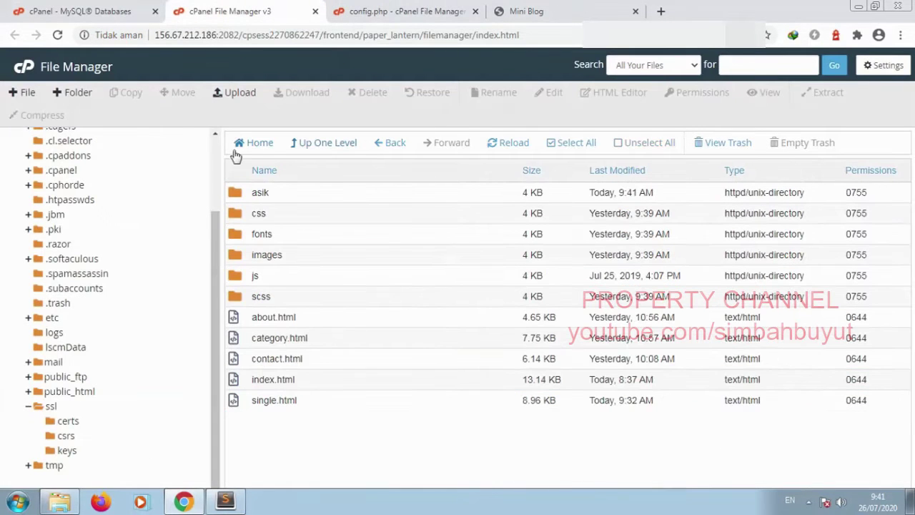
{"action": "left_click", "coordinate": [75, 95]}
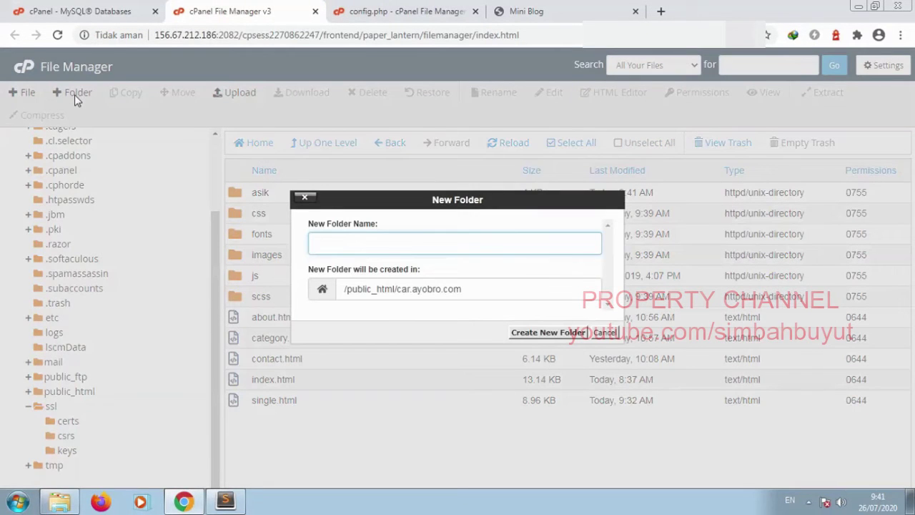
{"action": "type", "text": "media"}
{"action": "key", "text": "Return"}
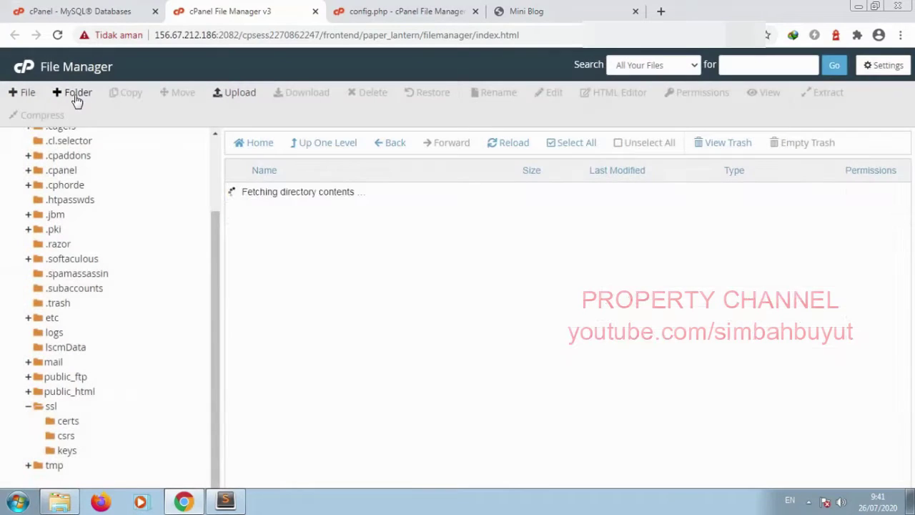
{"action": "left_click", "coordinate": [76, 96]}
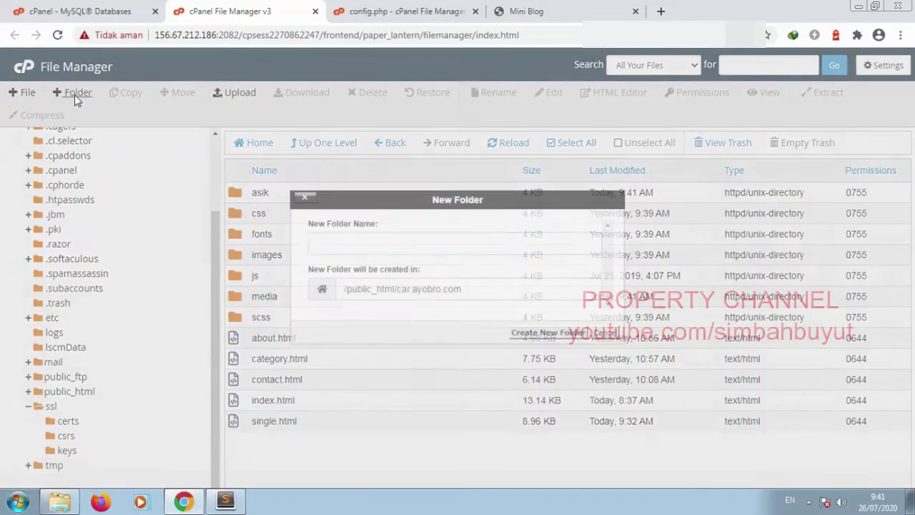
{"action": "type", "text": "read"}
{"action": "key", "text": "Return"}
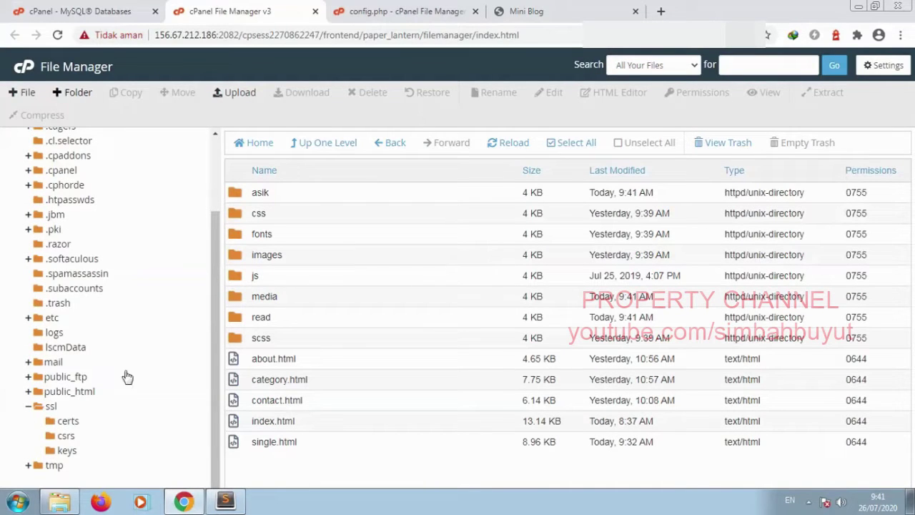
Step: Open the first post's full article page on the Mini Blog site
{"action": "left_click", "coordinate": [589, 14]}
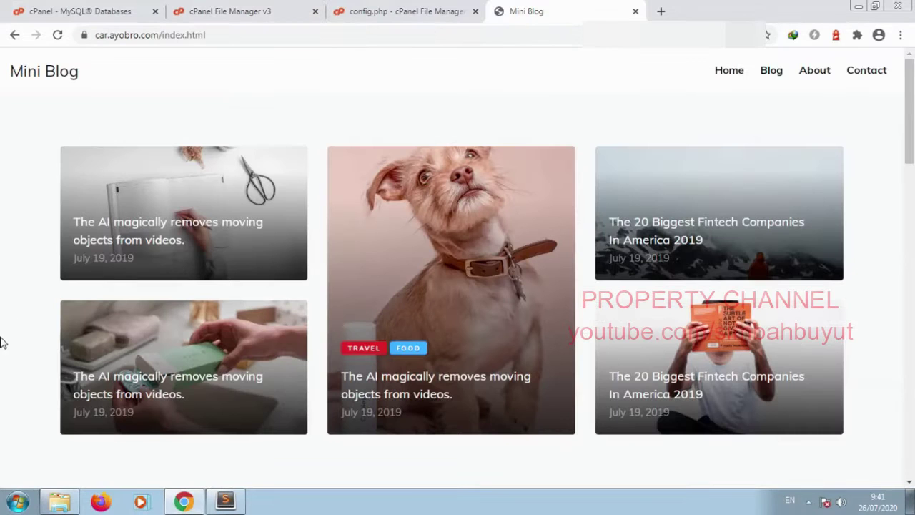
{"action": "scroll", "coordinate": [3, 341], "scroll_direction": "down", "scroll_amount": 5}
{"action": "left_click", "coordinate": [181, 344]}
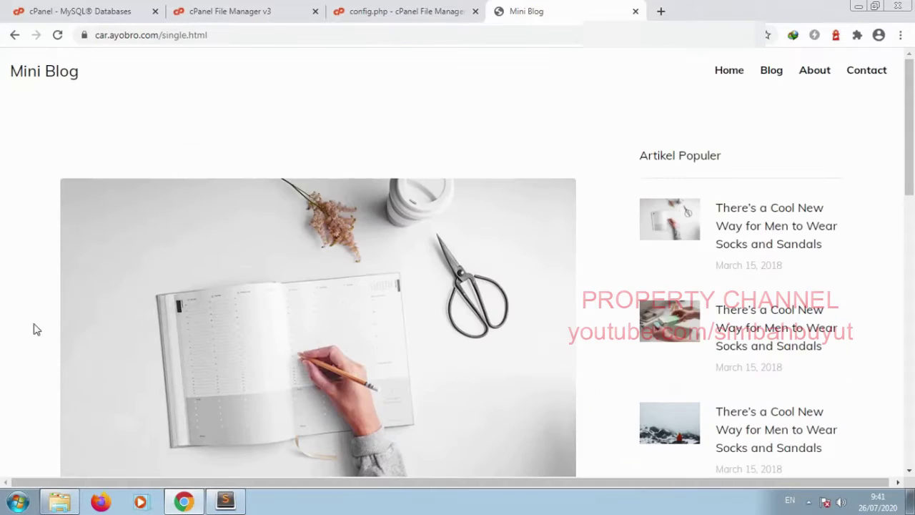
{"action": "scroll", "coordinate": [90, 353], "scroll_direction": "down", "scroll_amount": 5}
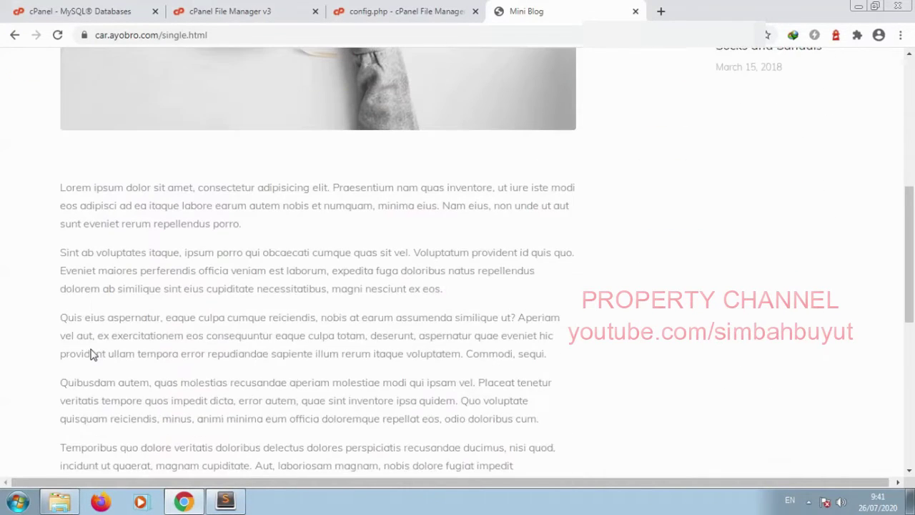
Step: Select single.html in the site's File Manager listing
{"action": "left_click", "coordinate": [254, 8]}
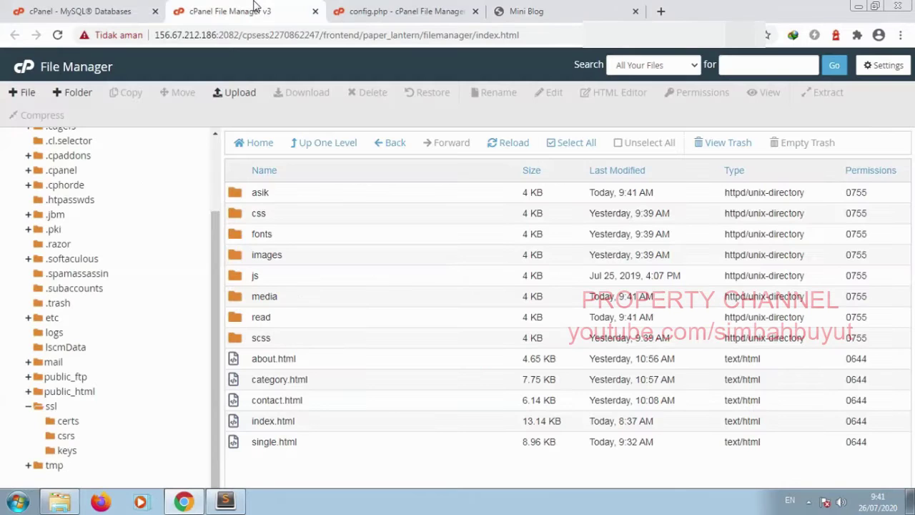
{"action": "left_click", "coordinate": [529, 11]}
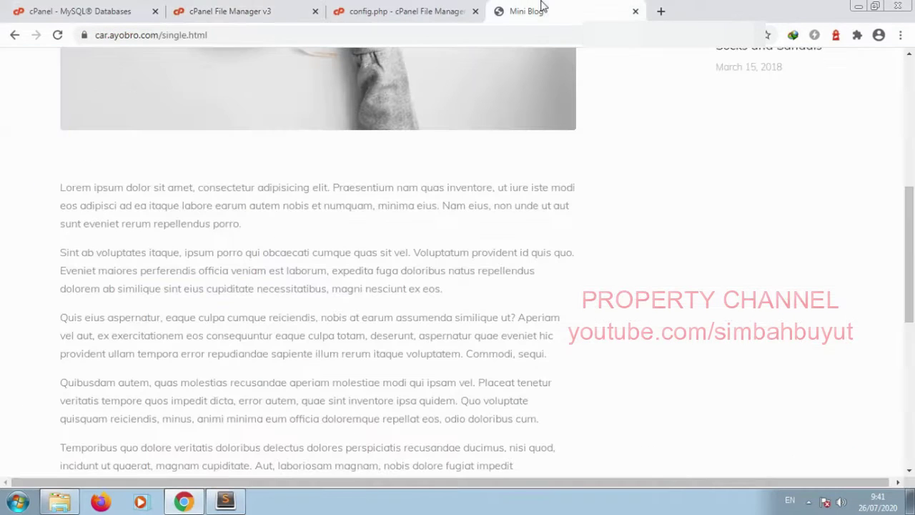
{"action": "left_click", "coordinate": [215, 15]}
{"action": "left_click", "coordinate": [343, 445]}
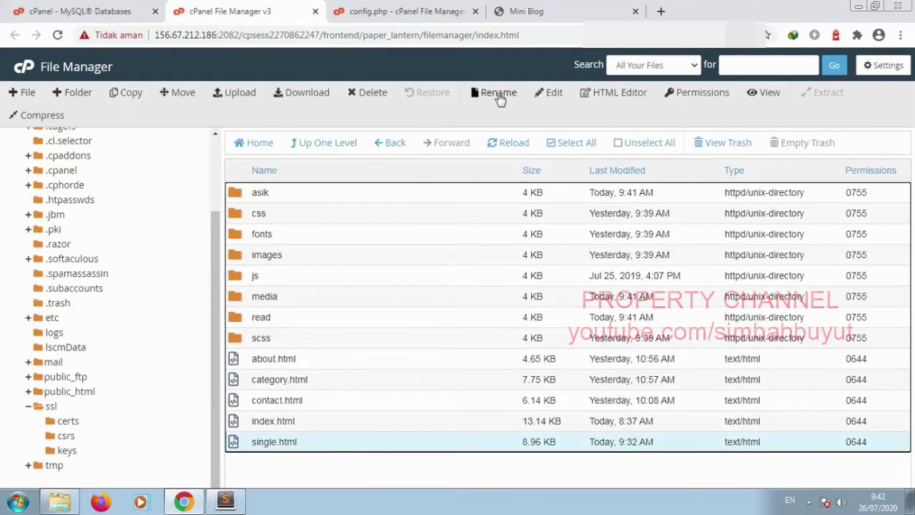
Step: Rename single.html to blog.php
{"action": "left_click", "coordinate": [496, 92]}
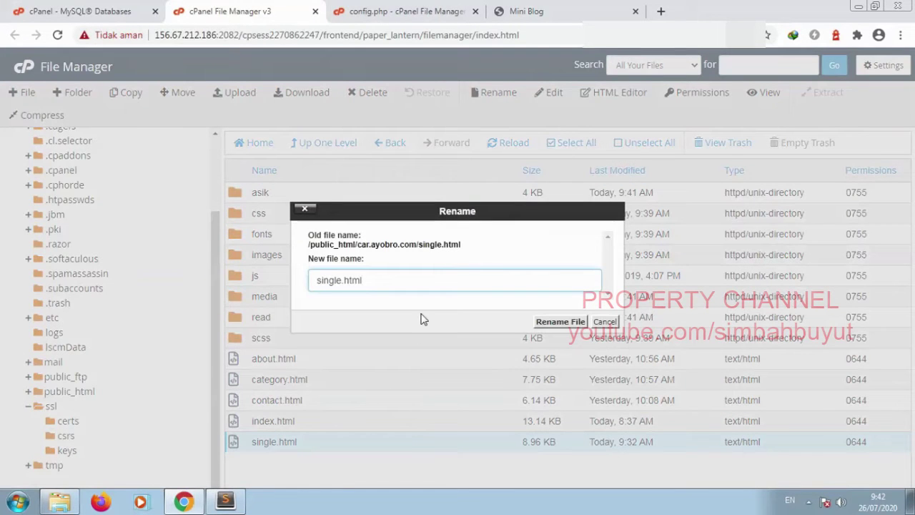
{"action": "key", "text": "ctrl+a"}
{"action": "type", "text": "blog"}
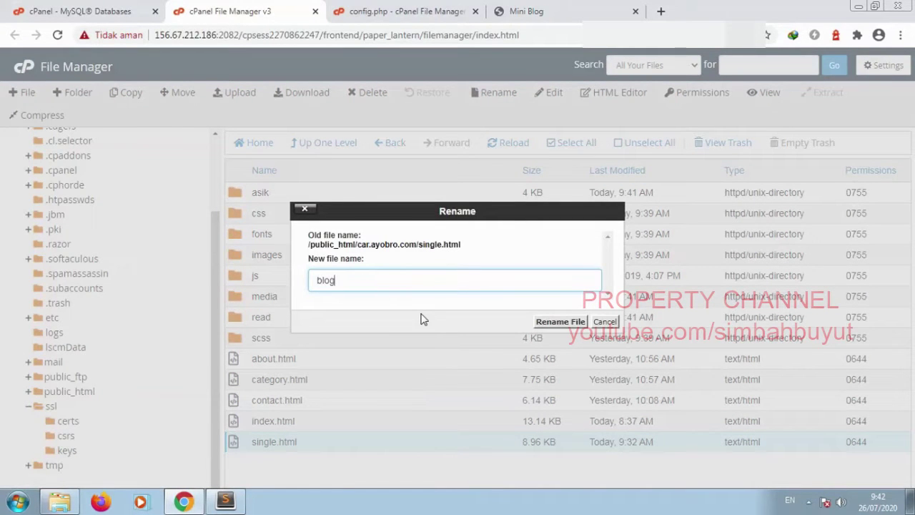
{"action": "type", "text": ".php"}
{"action": "key", "text": "Return"}
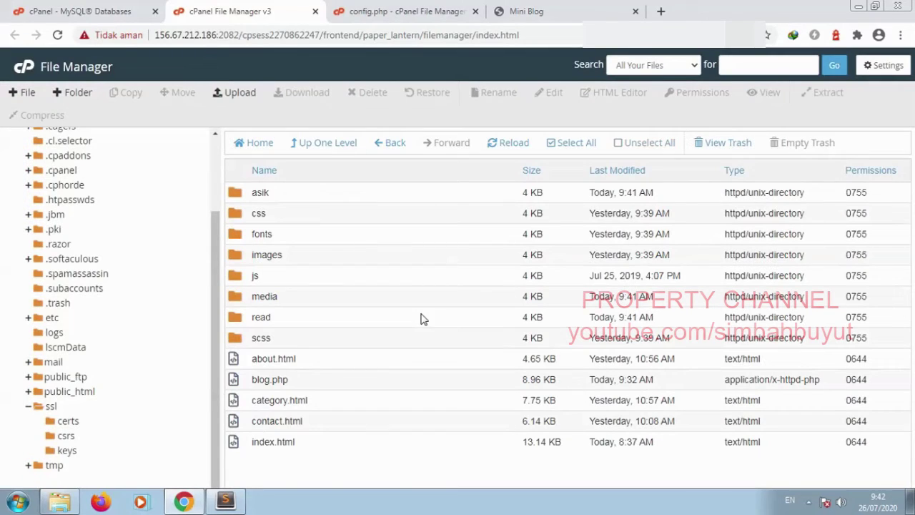
Step: Open blog.php in the code editor and save it unchanged
{"action": "left_click", "coordinate": [352, 382]}
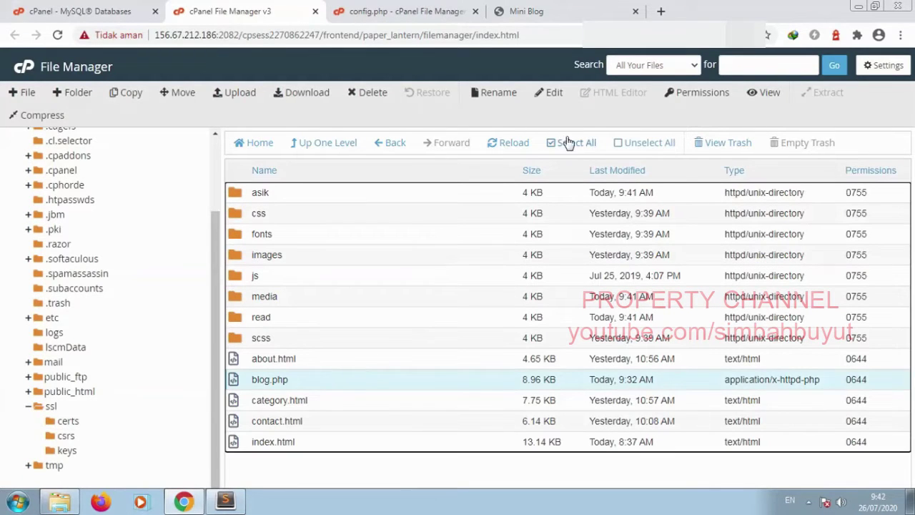
{"action": "left_click", "coordinate": [545, 100]}
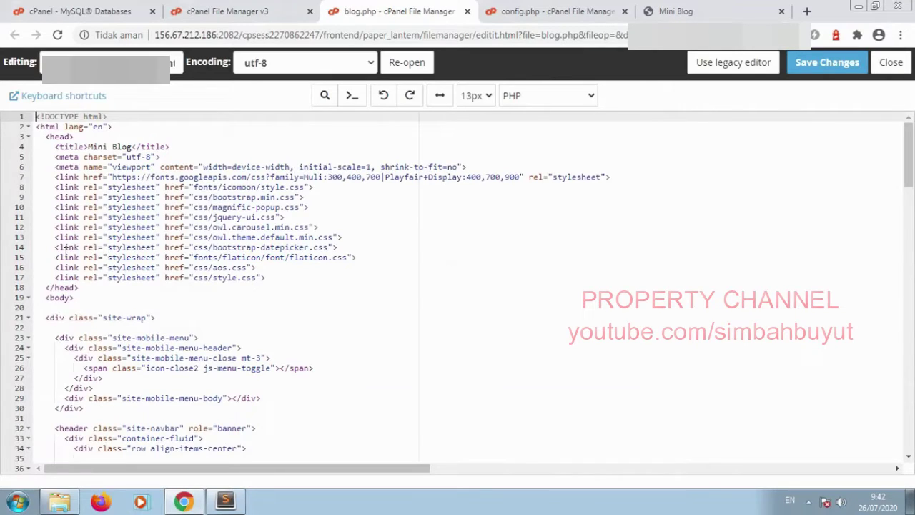
{"action": "key", "text": "Return"}
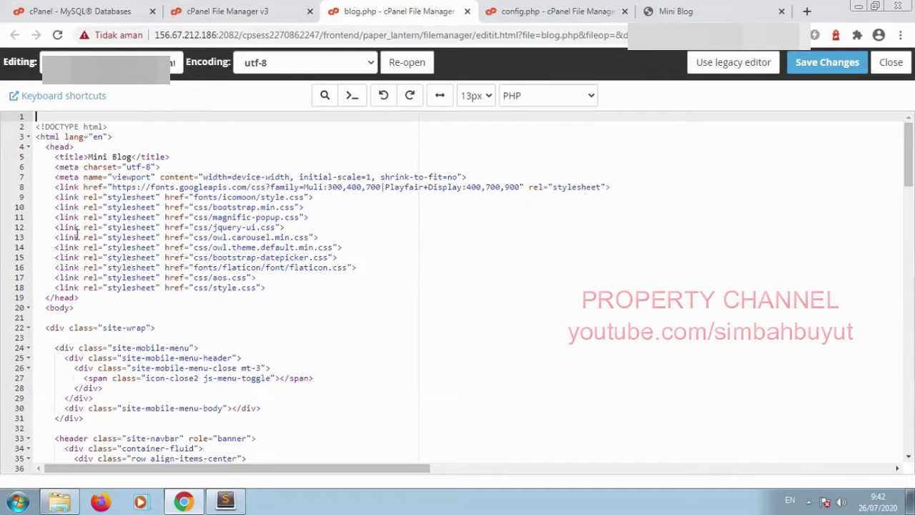
{"action": "key", "text": "Delete"}
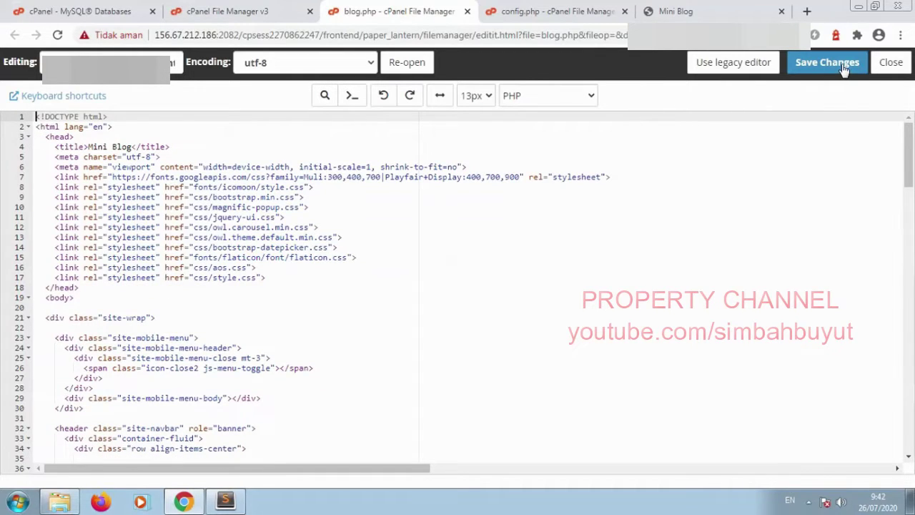
{"action": "left_click", "coordinate": [829, 63]}
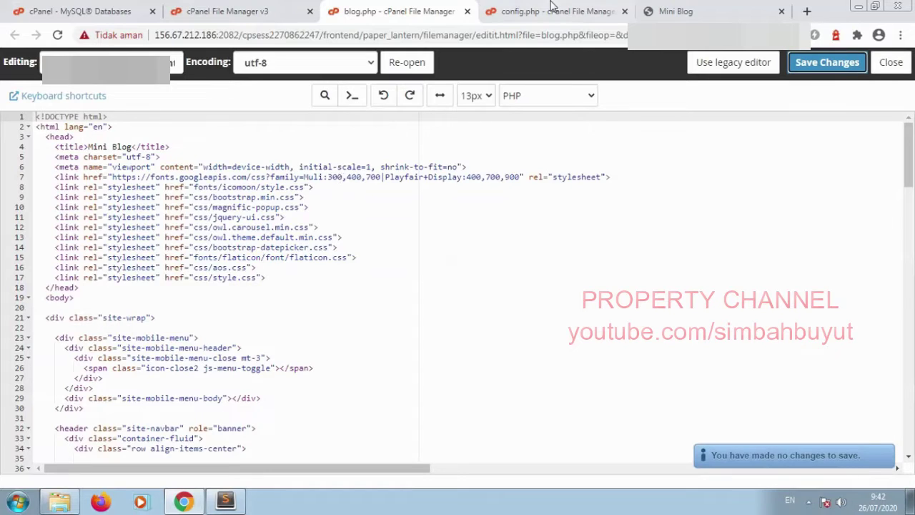
{"action": "left_click", "coordinate": [684, 12]}
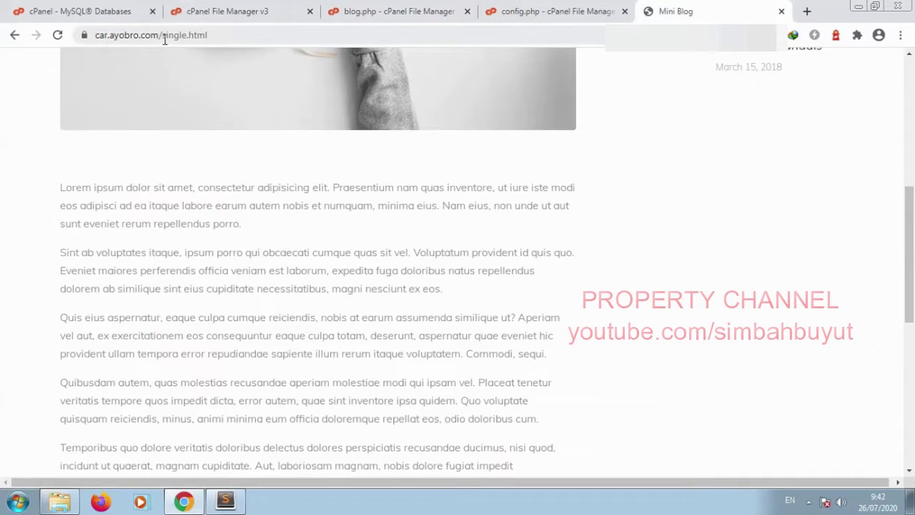
Step: Load the CouchCMS installer at car.ayobro.com/asik
{"action": "left_click_drag", "start_coordinate": [167, 35], "coordinate": [363, 42]}
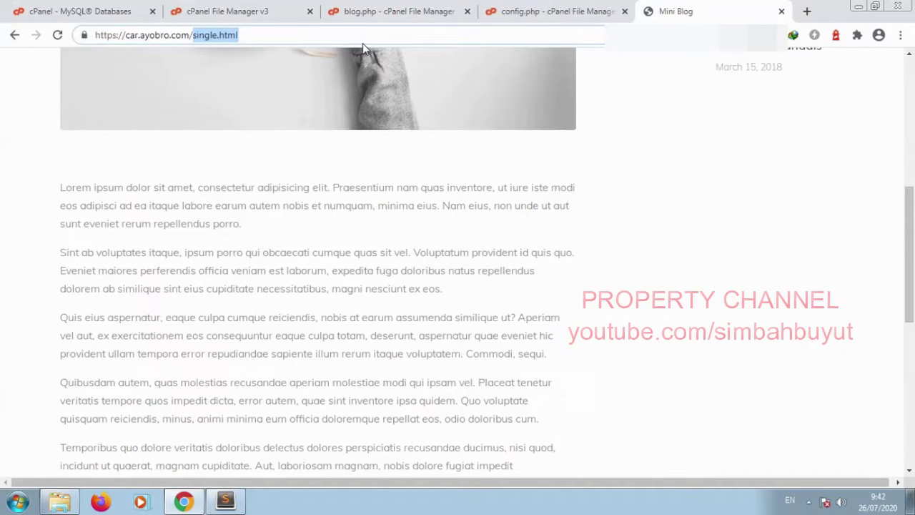
{"action": "type", "text": "asik"}
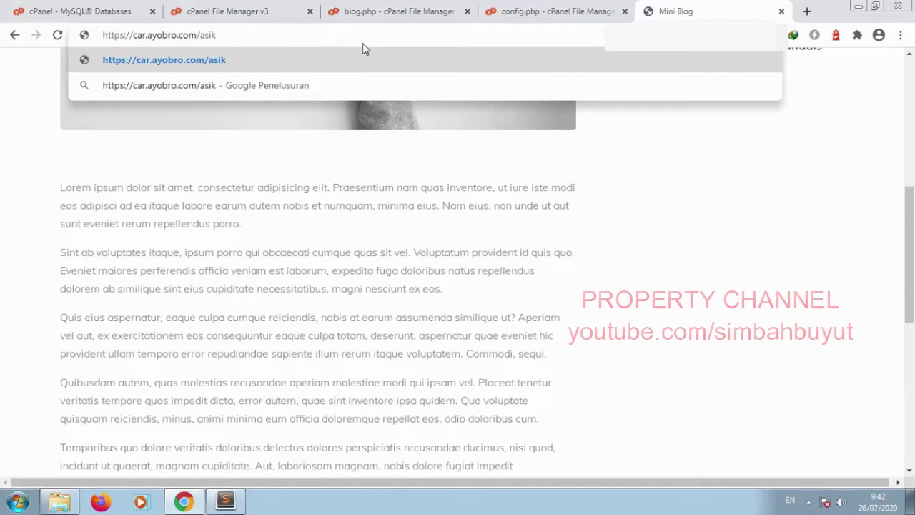
{"action": "key", "text": "Return"}
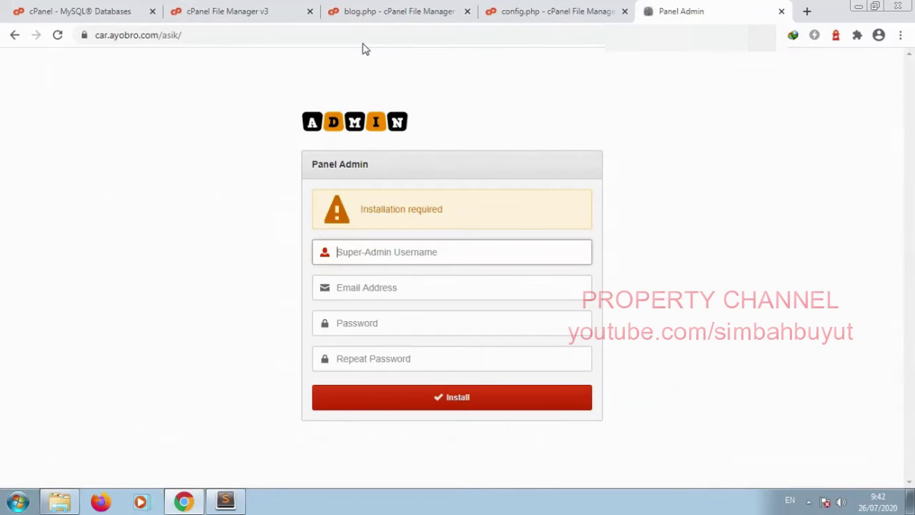
Step: Install with super-admin username admin, the admin e-mail and a password entered twice
{"action": "type", "text": "admin"}
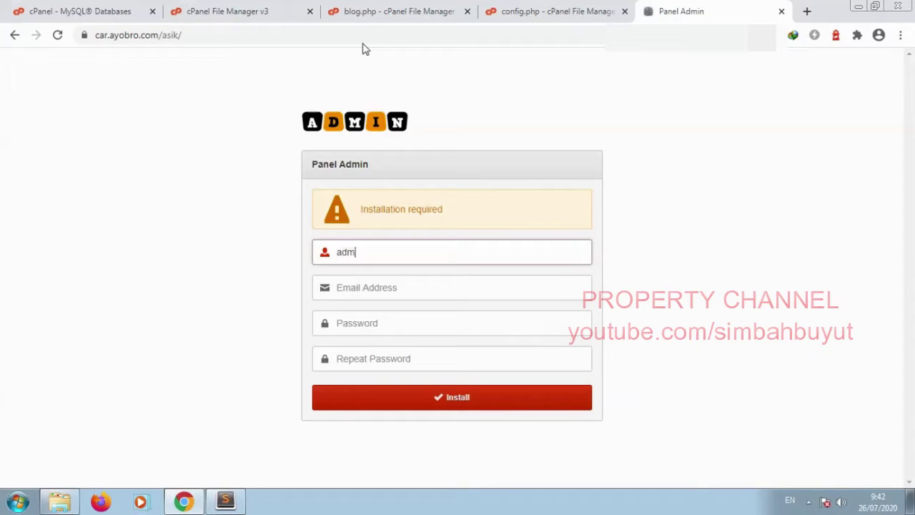
{"action": "key", "text": "Tab"}
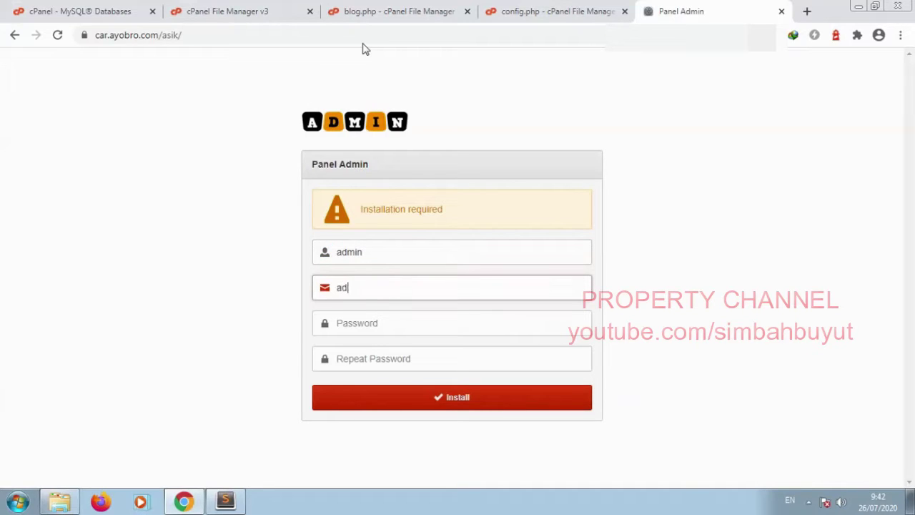
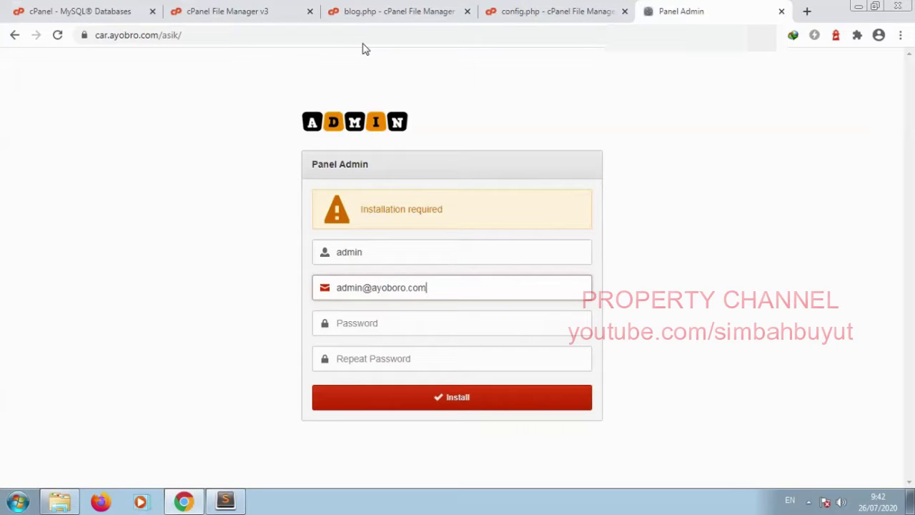
{"action": "key", "text": "Tab"}
{"action": "type", "text": "•••••••••"}
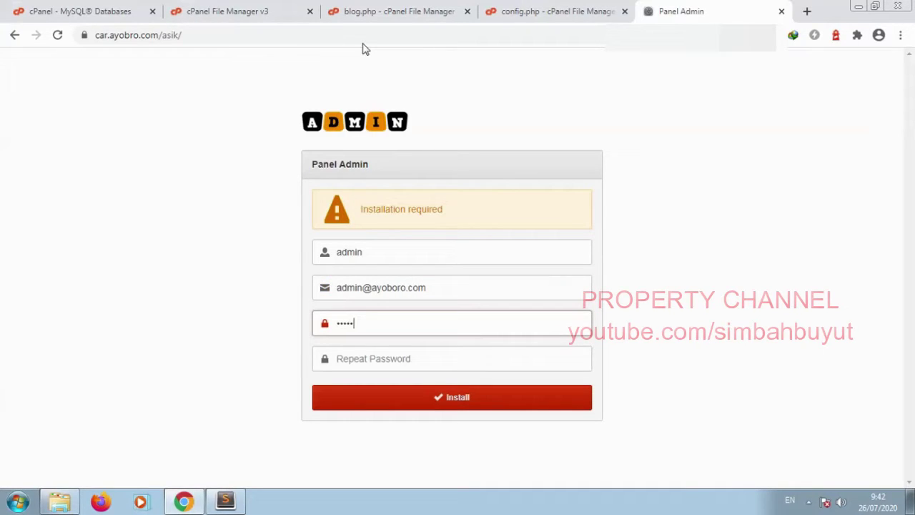
{"action": "key", "text": "Tab"}
{"action": "type", "text": "•••••"}
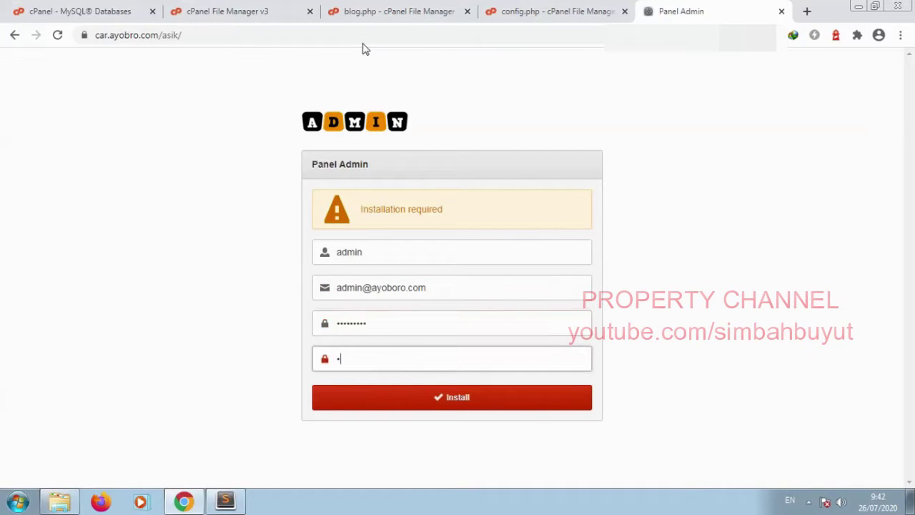
{"action": "type", "text": "••••"}
{"action": "left_click", "coordinate": [444, 396]}
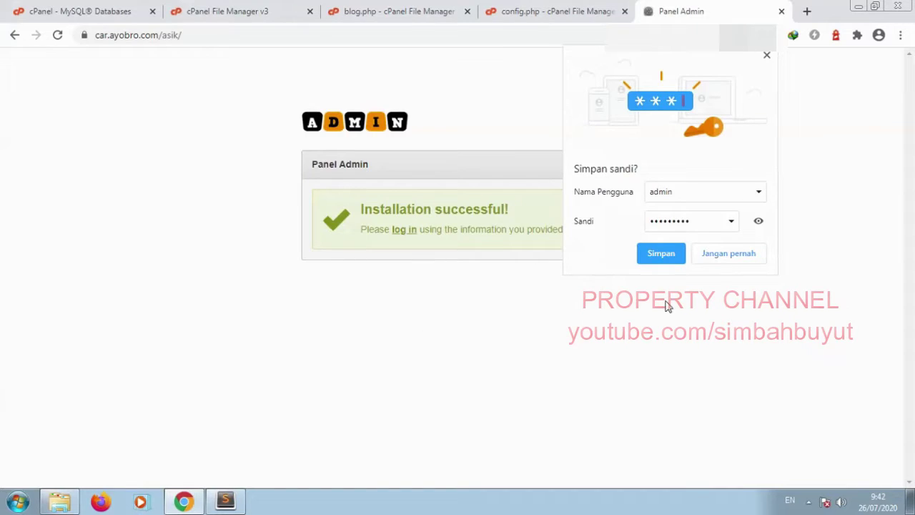
{"action": "left_click", "coordinate": [732, 256]}
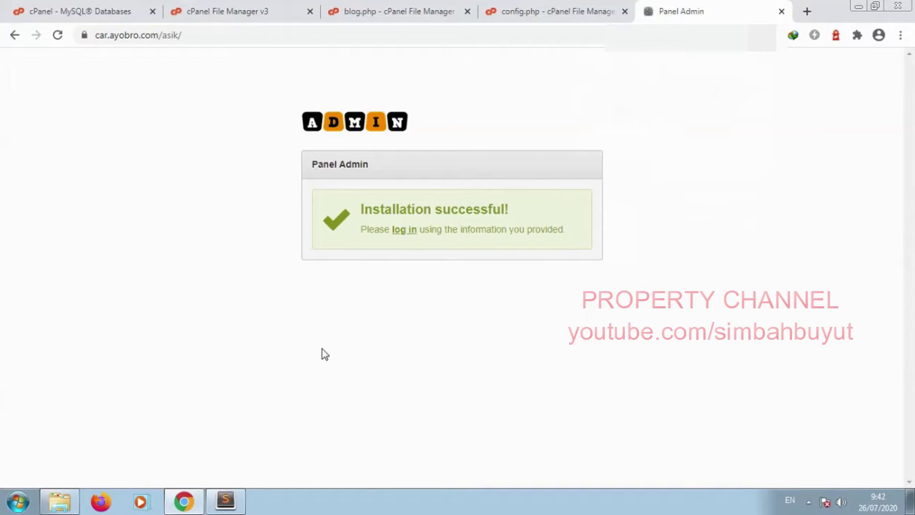
Step: On the log-in page, enter username admin and the account password
{"action": "left_click", "coordinate": [406, 229]}
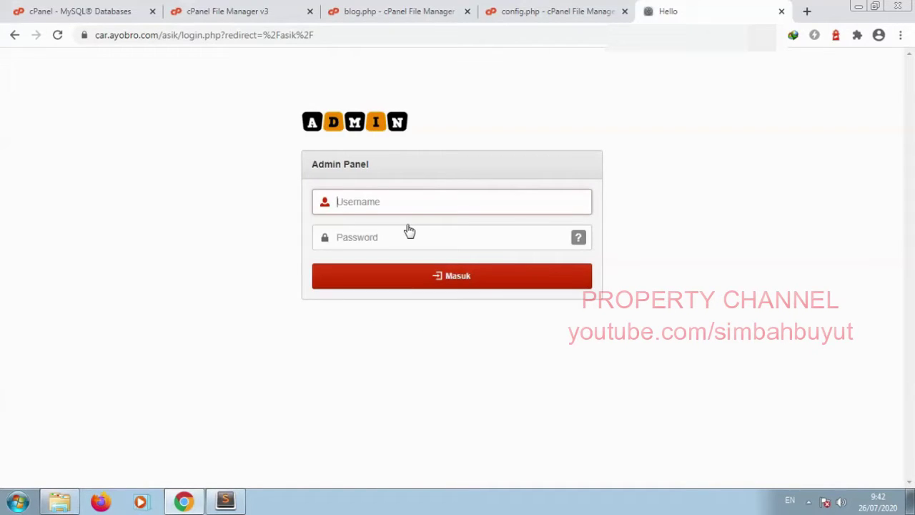
{"action": "type", "text": "admin"}
{"action": "key", "text": "Tab"}
{"action": "type", "text": "a"}
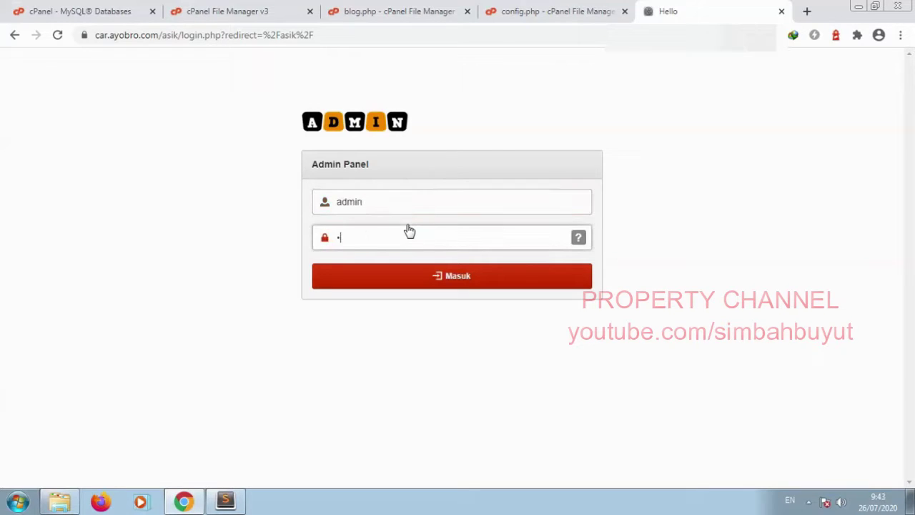
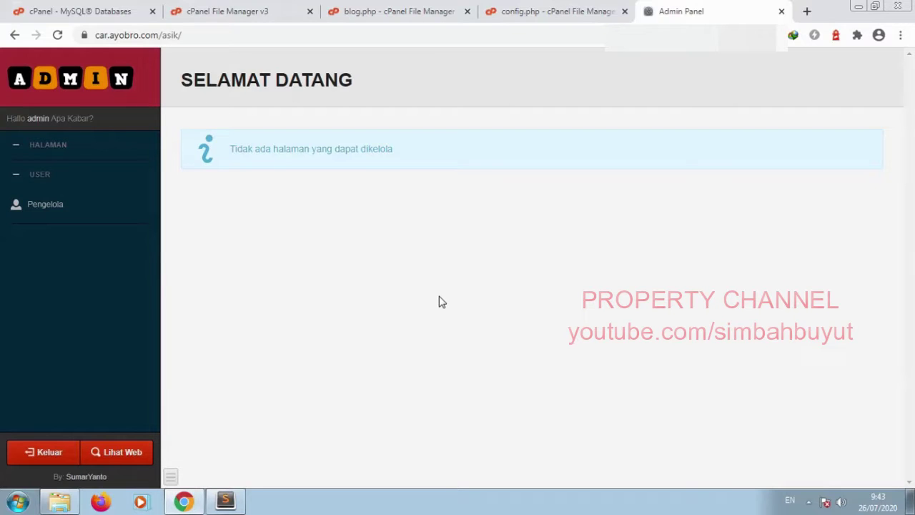
Step: Back in the blog.php editor, insert a blank line 1 above the DOCTYPE and place the cursor there
{"action": "left_click", "coordinate": [419, 10]}
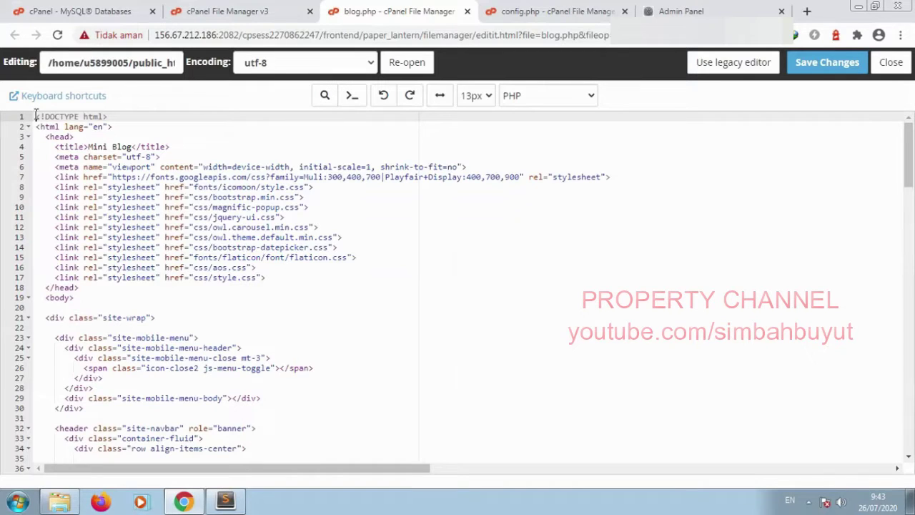
{"action": "left_click", "coordinate": [36, 116]}
{"action": "key", "text": "Return"}
{"action": "left_click", "coordinate": [35, 115]}
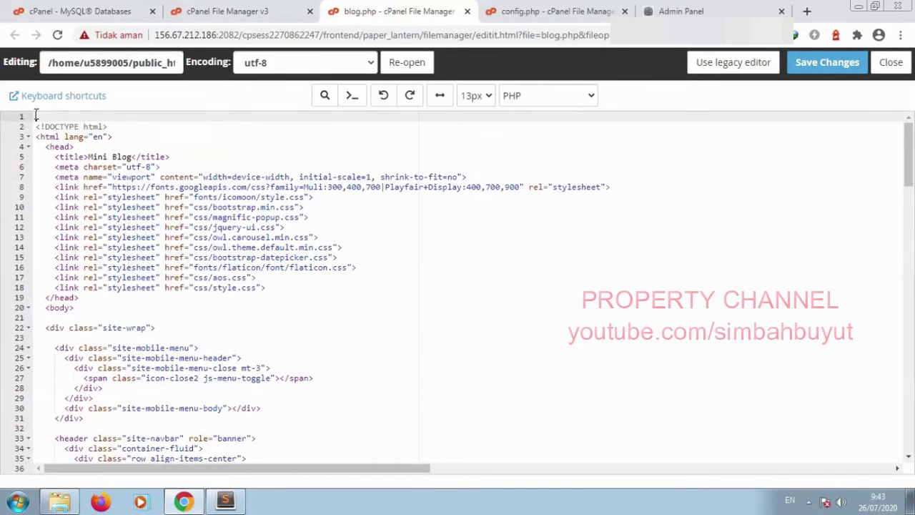
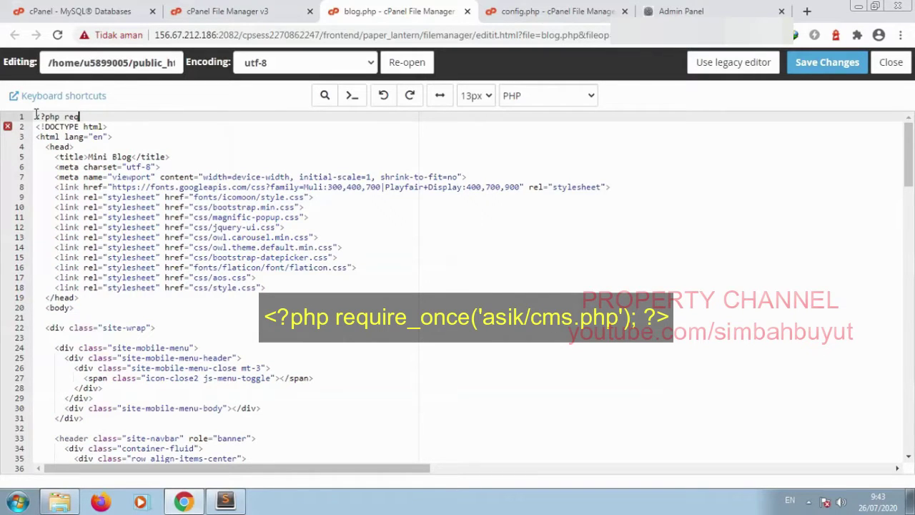
Step: Fix the typo and complete line 1 as <?php require_once('asik/cms.php'); ?> in blog.php
{"action": "key", "text": "BackSpace"}
{"action": "type", "text": "uire"}
{"action": "type", "text": "_once"}
Step: Complete the require_once line with ('asik/cms.php'); ?> at the top of blog.php
{"action": "type", "text": "('asik/cms.php'); ?>"}
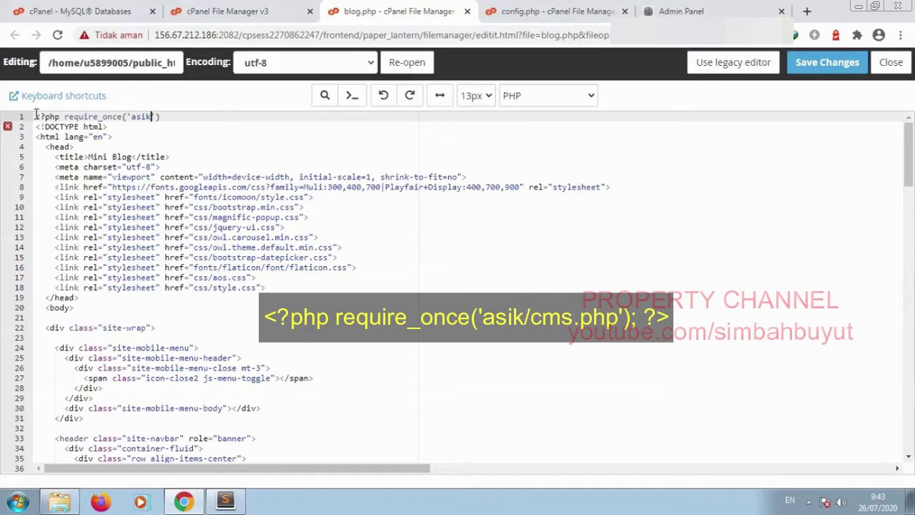
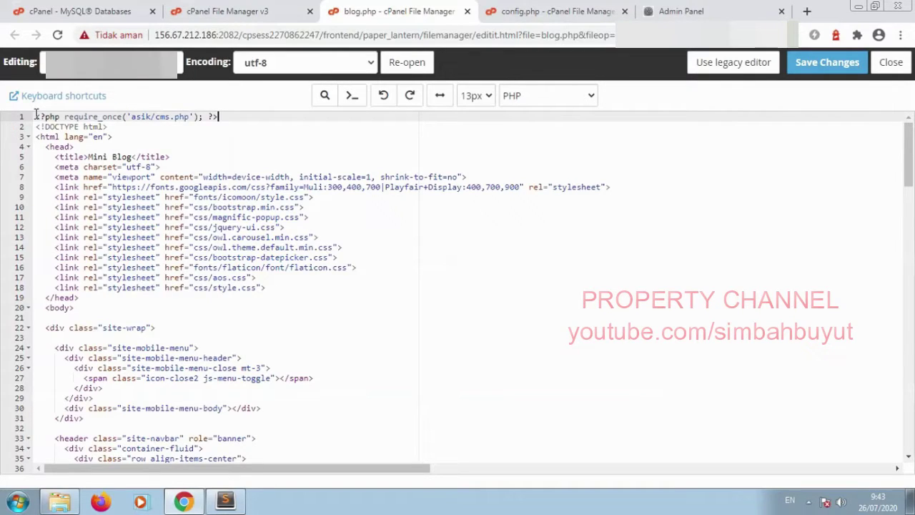
Step: Complete the require_once line with ('asik/cms.php'); ?> at the top of blog.php
{"action": "type", "text": " ?>"}
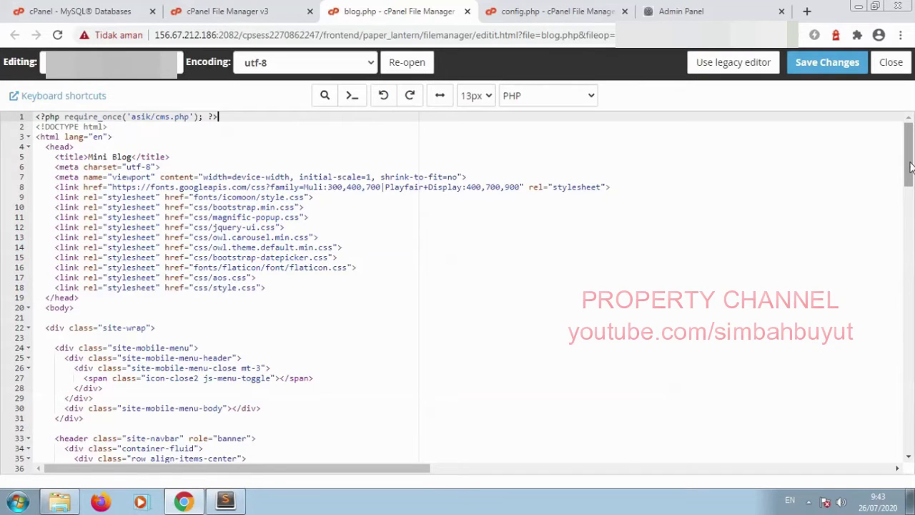
Step: Delete the two blank lines after the main.js script and start a <?php tag after </html>
{"action": "left_click_drag", "start_coordinate": [910, 167], "coordinate": [905, 432]}
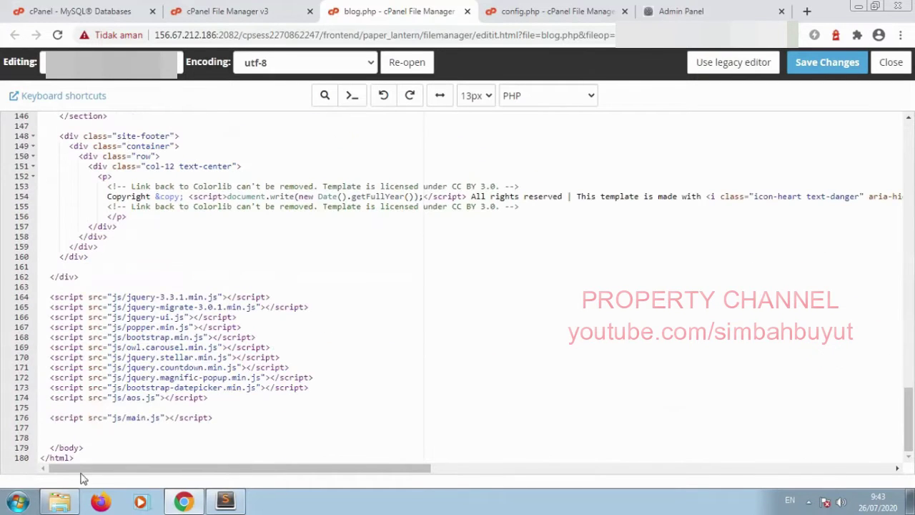
{"action": "left_click", "coordinate": [218, 421]}
{"action": "key", "text": "Delete"}
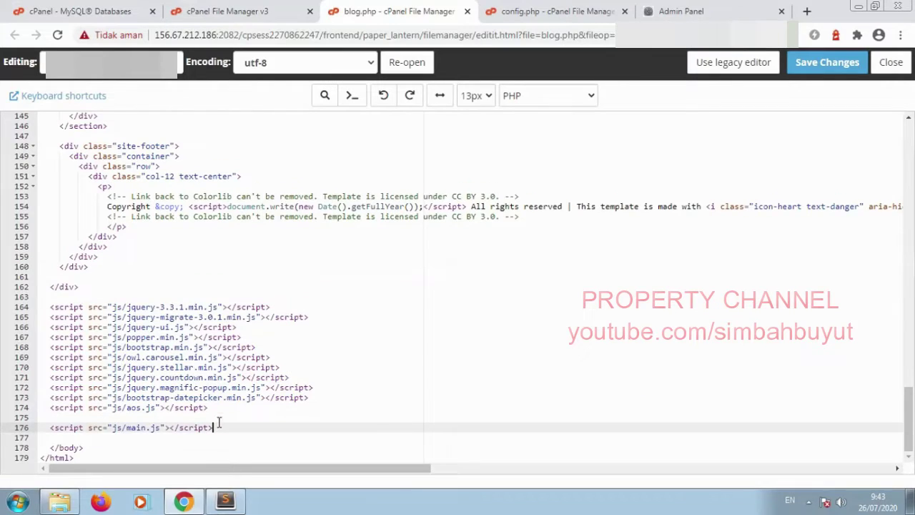
{"action": "key", "text": "Delete"}
{"action": "left_click", "coordinate": [94, 456]}
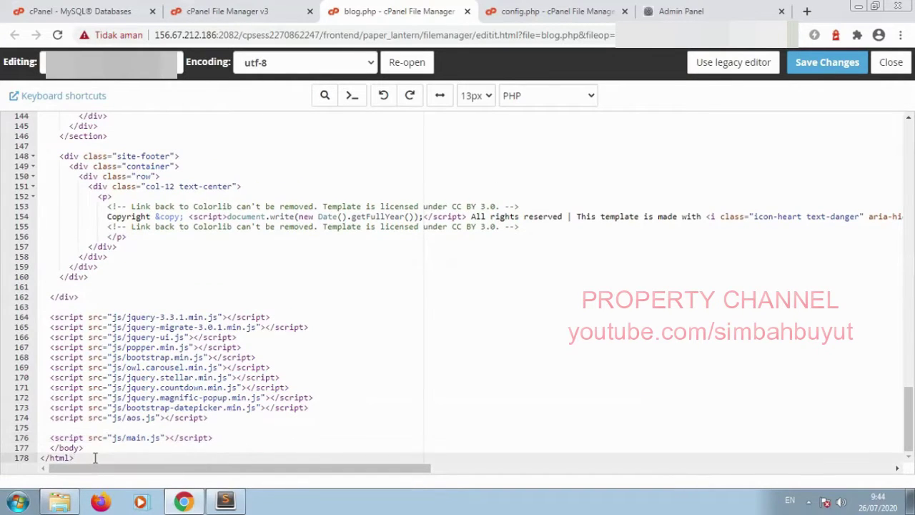
{"action": "type", "text": "<?php COUCH::INVOKE"}
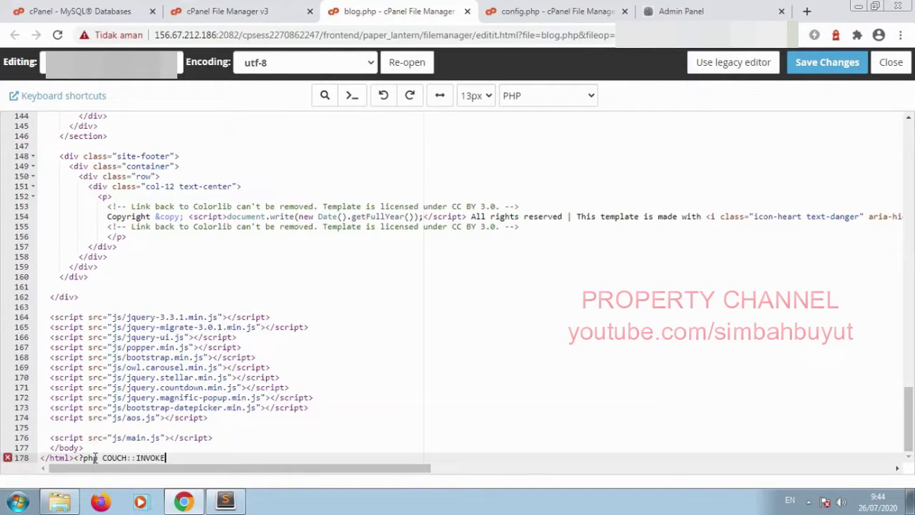
Step: Finish the last line of blog.php as <?php COUCH::INVOKE(); ?> after the closing html tag
{"action": "type", "text": "(); ?>"}
{"action": "left_click_drag", "start_coordinate": [908, 409], "coordinate": [908, 146]}
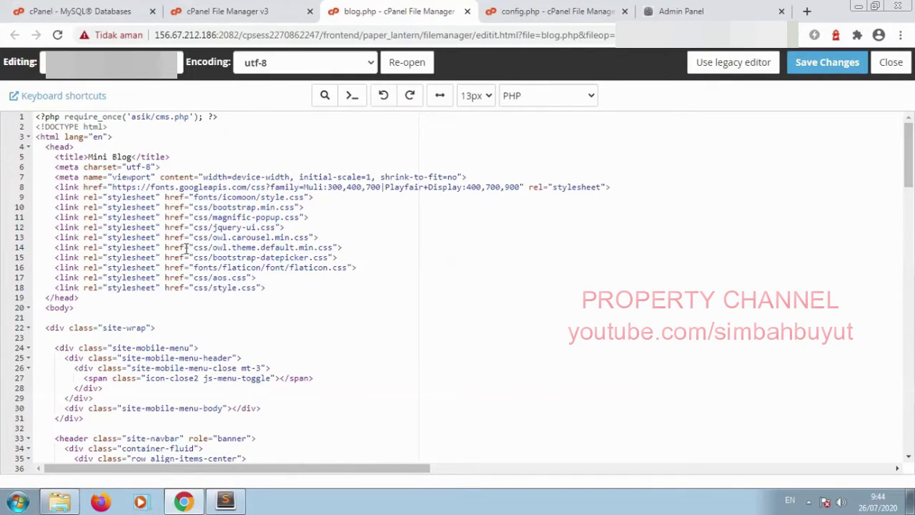
Step: Insert <cms:template title='Blog' clonable='1' dynamic_folders='1'></cms:template> on line 2 and save blog.php
{"action": "left_click", "coordinate": [228, 120]}
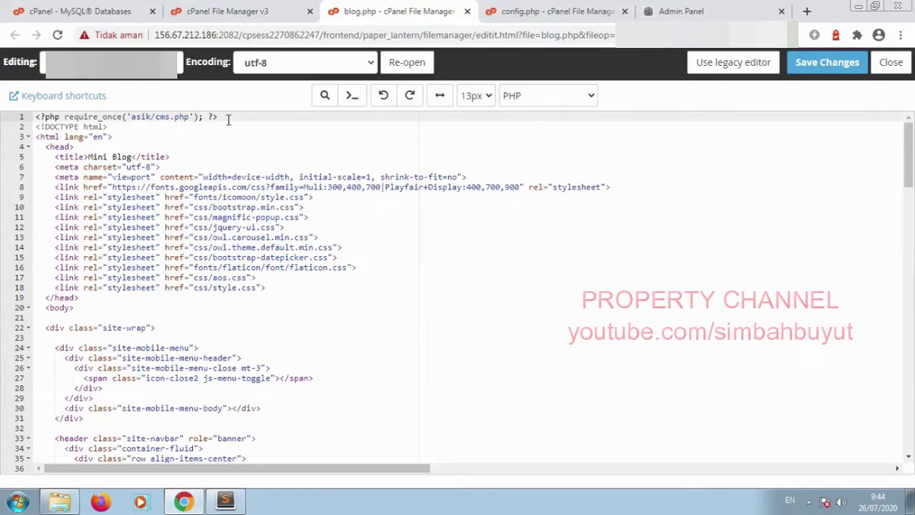
{"action": "key", "text": "Return"}
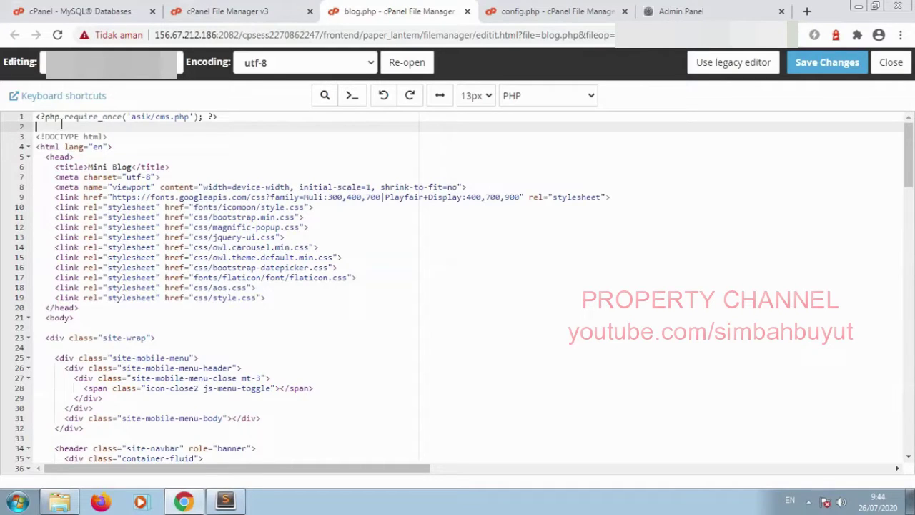
{"action": "type", "text": "<cms:template title='Blog' clonable"}
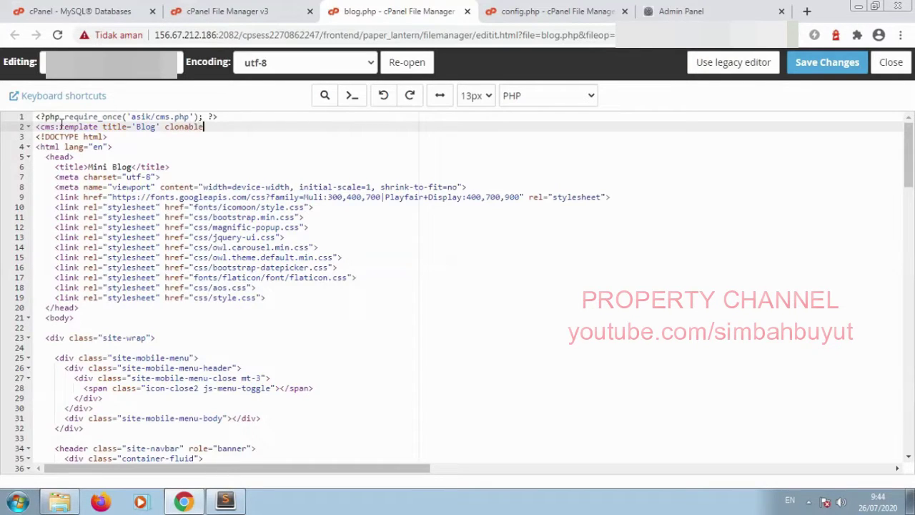
{"action": "type", "text": "='1' dynamic_folders="}
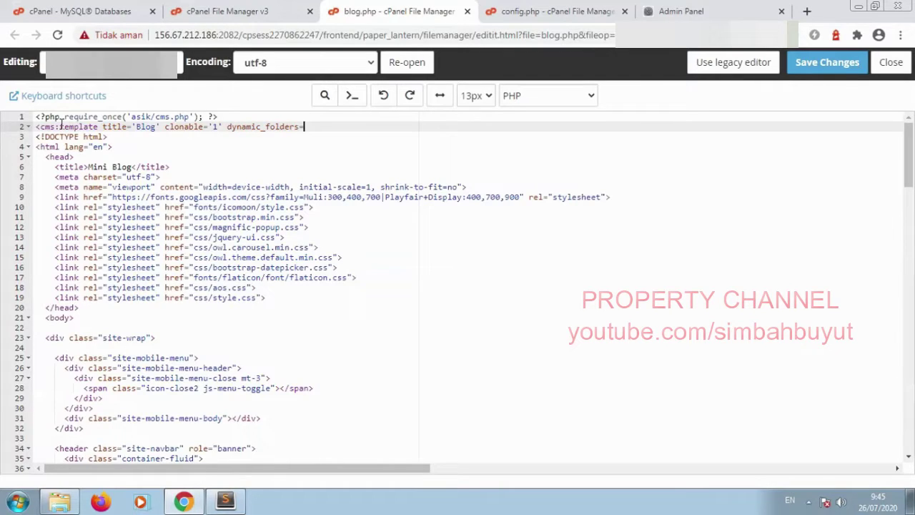
{"action": "type", "text": "'1'>"}
{"action": "key", "text": "Return"}
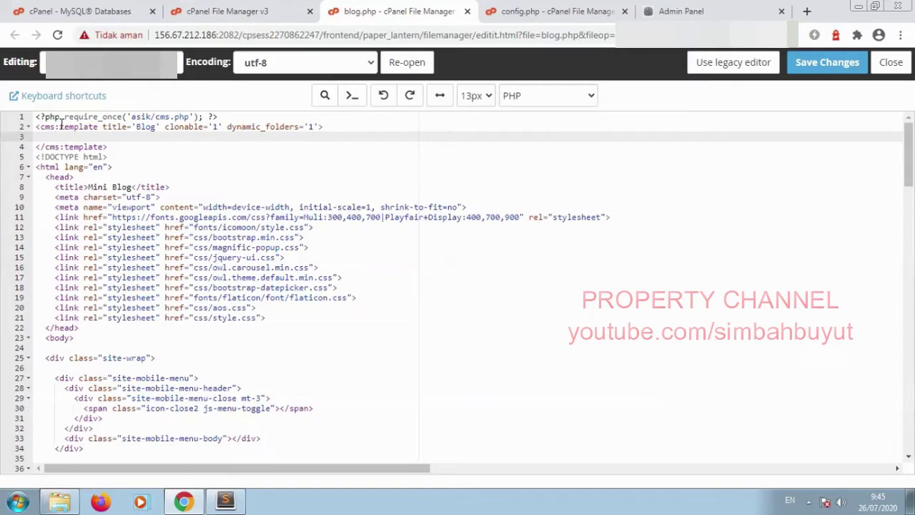
{"action": "key", "text": "BackSpace"}
{"action": "left_click", "coordinate": [827, 65]}
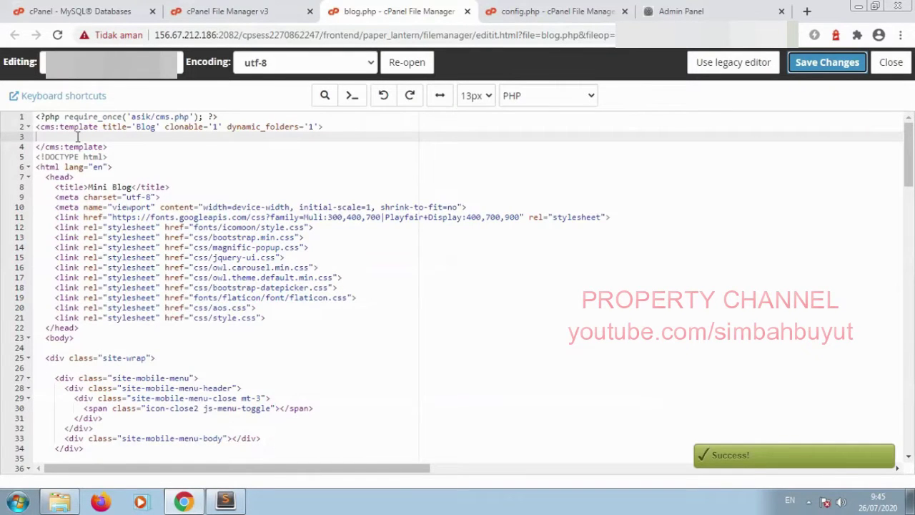
Step: Open the live Mini Blog site in a new tab and try loading the blog page address
{"action": "left_click", "coordinate": [734, 10]}
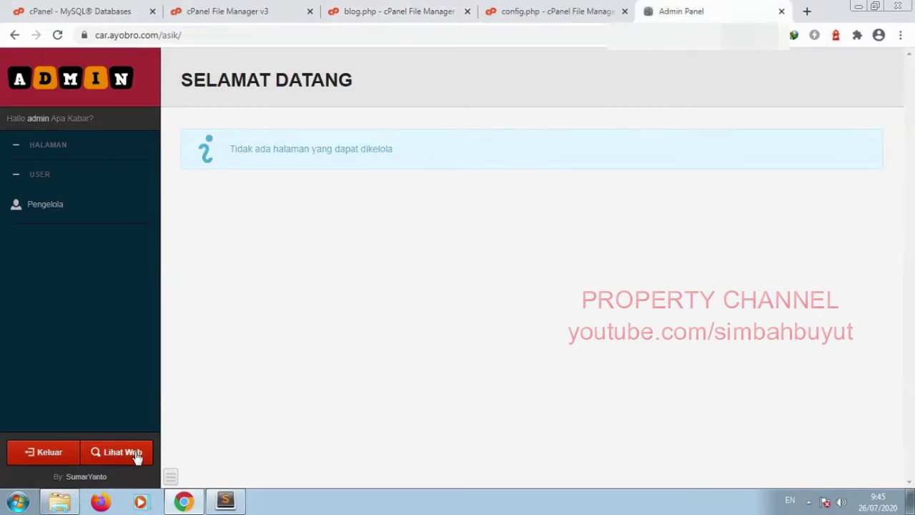
{"action": "left_click", "coordinate": [121, 452]}
{"action": "left_click", "coordinate": [329, 36]}
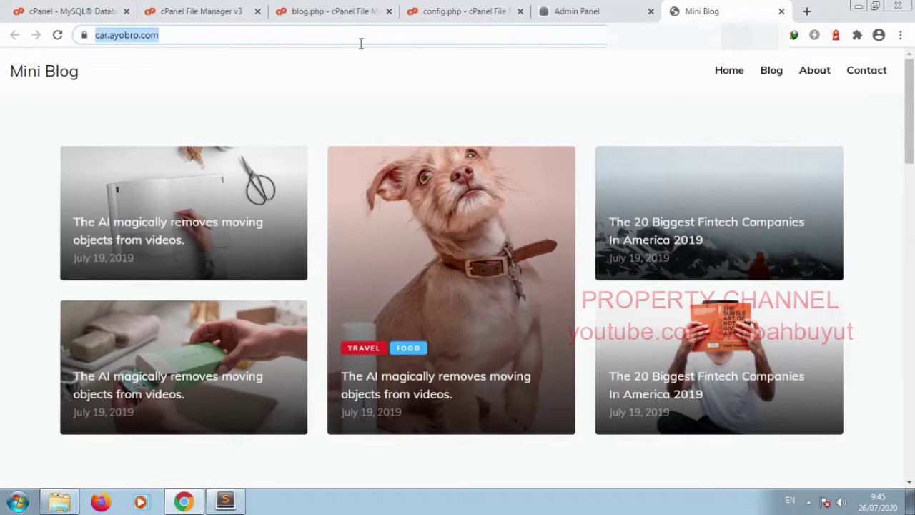
{"action": "left_click", "coordinate": [370, 35]}
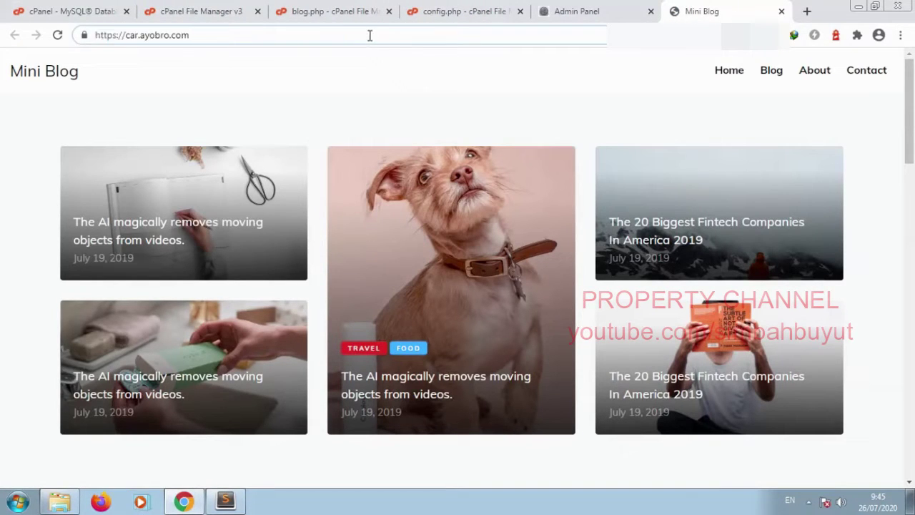
{"action": "type", "text": "/"}
{"action": "type", "text": "blogphp"}
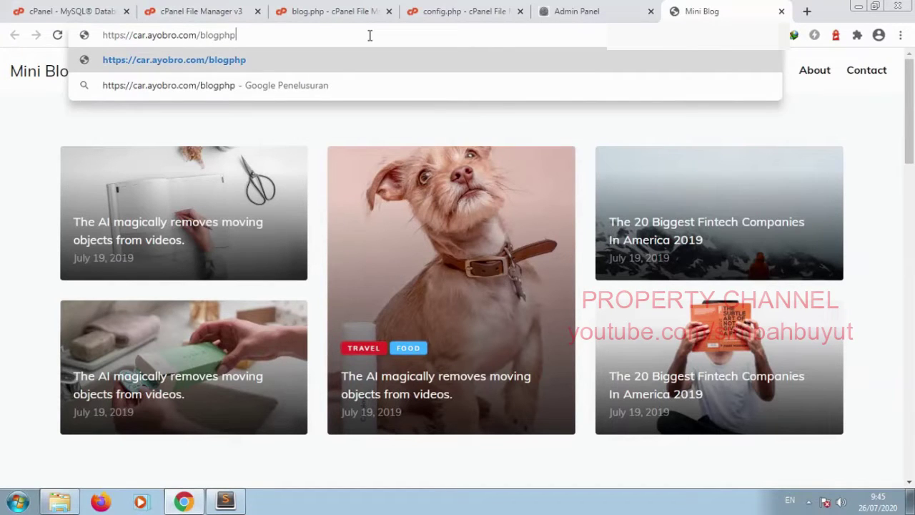
{"action": "key", "text": "Return"}
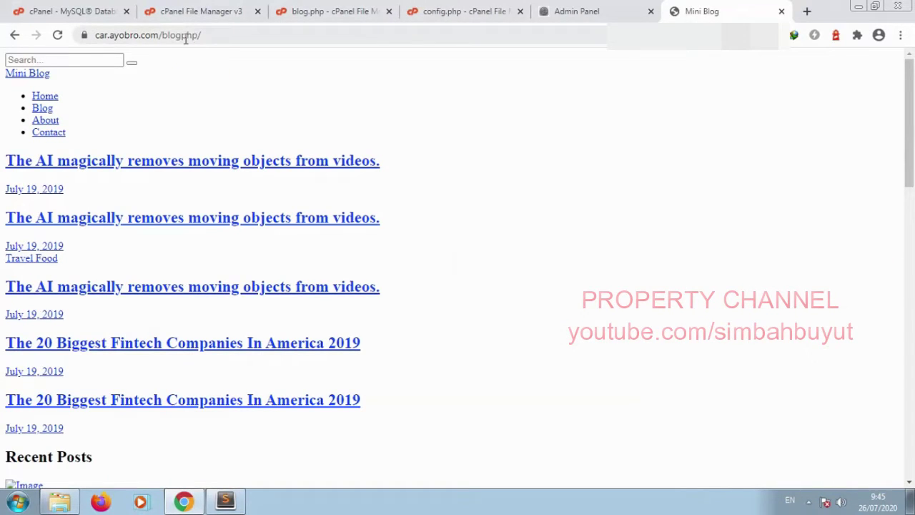
Step: Correct the address to car.ayobro.com/blog.php, load it, and return to the Admin Panel
{"action": "left_click_drag", "start_coordinate": [182, 36], "coordinate": [257, 40]}
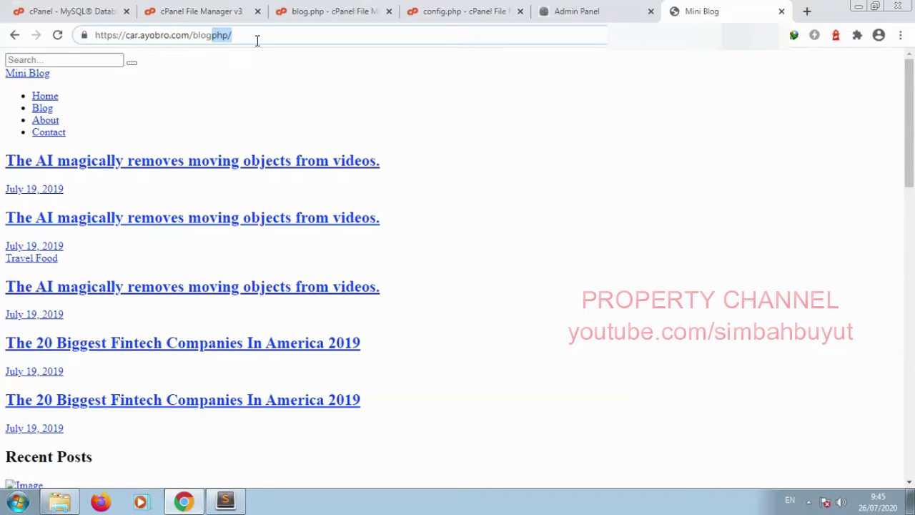
{"action": "type", "text": ".php"}
{"action": "key", "text": "Return"}
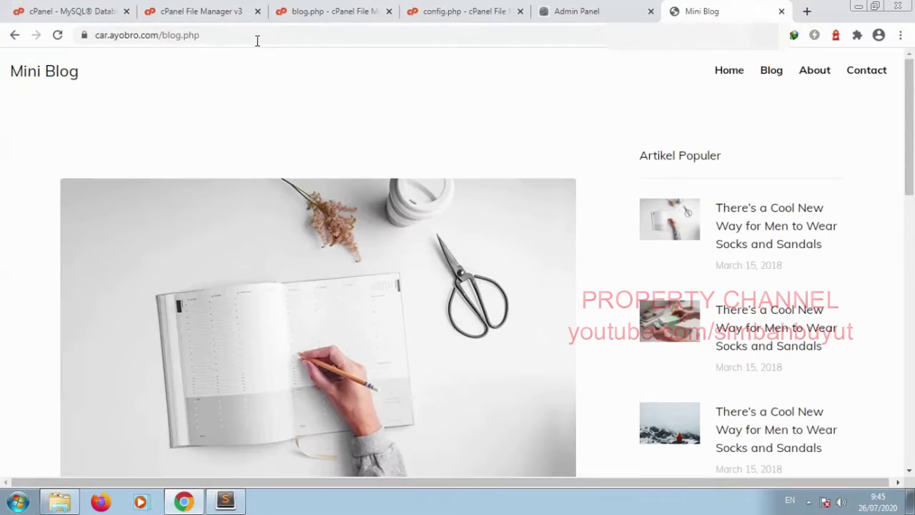
{"action": "left_click", "coordinate": [585, 11]}
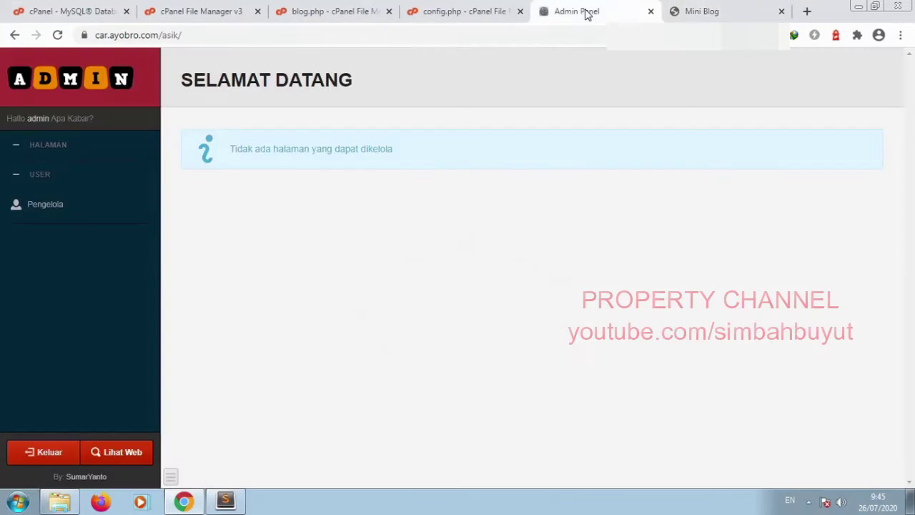
Step: Reload the admin panel and open the Blog post 'Silahkan Ganti Judul Artikel Ini' for editing
{"action": "left_click", "coordinate": [57, 34]}
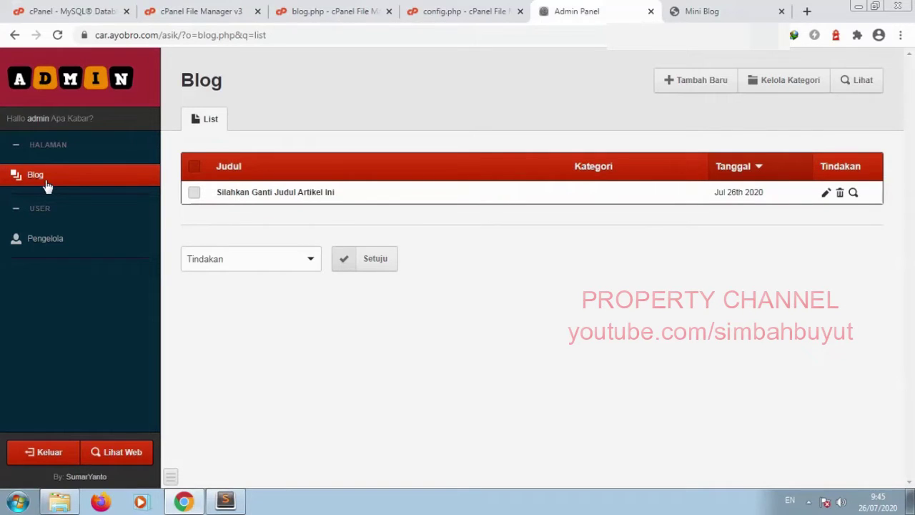
{"action": "left_click", "coordinate": [826, 192]}
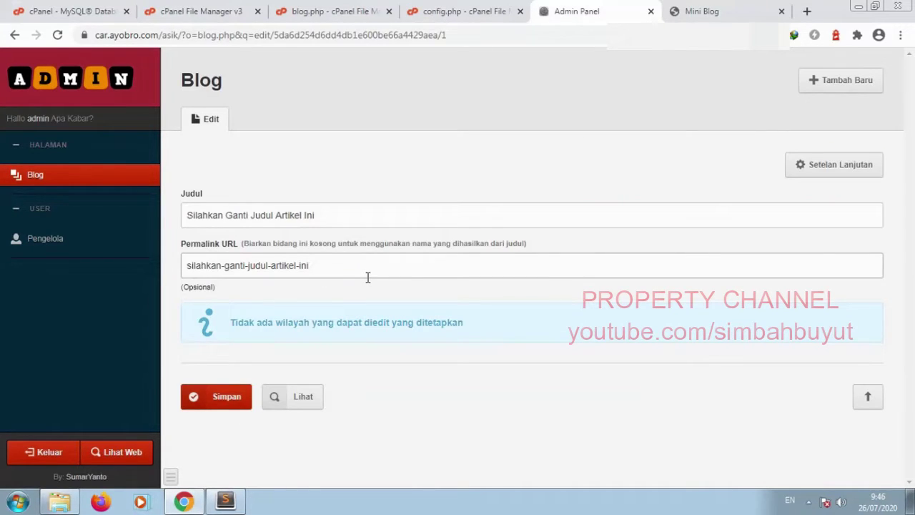
{"action": "left_click_drag", "start_coordinate": [347, 272], "coordinate": [184, 287]}
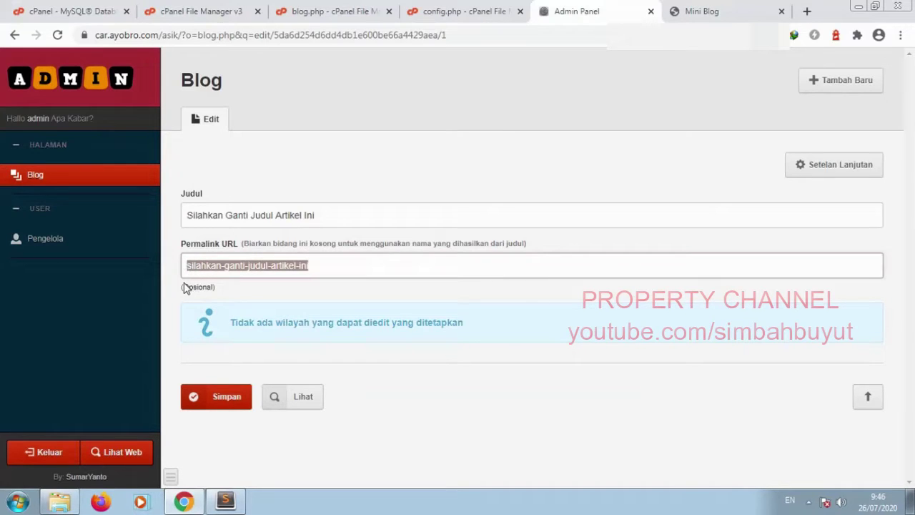
{"action": "left_click", "coordinate": [271, 294]}
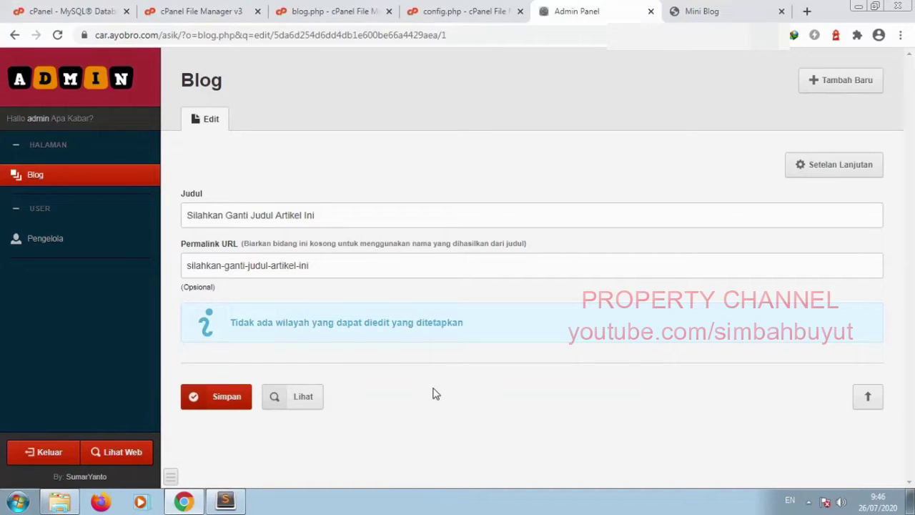
{"action": "left_click", "coordinate": [341, 16]}
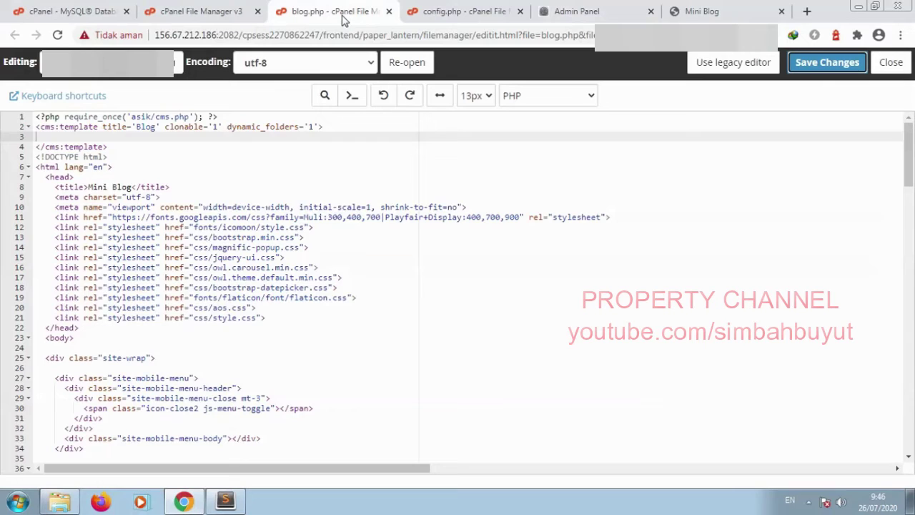
Step: Add <cms:editable name='ga_mbar' label='Gambar' type='group' /> on line 3 and start another editable tag
{"action": "left_click", "coordinate": [102, 139]}
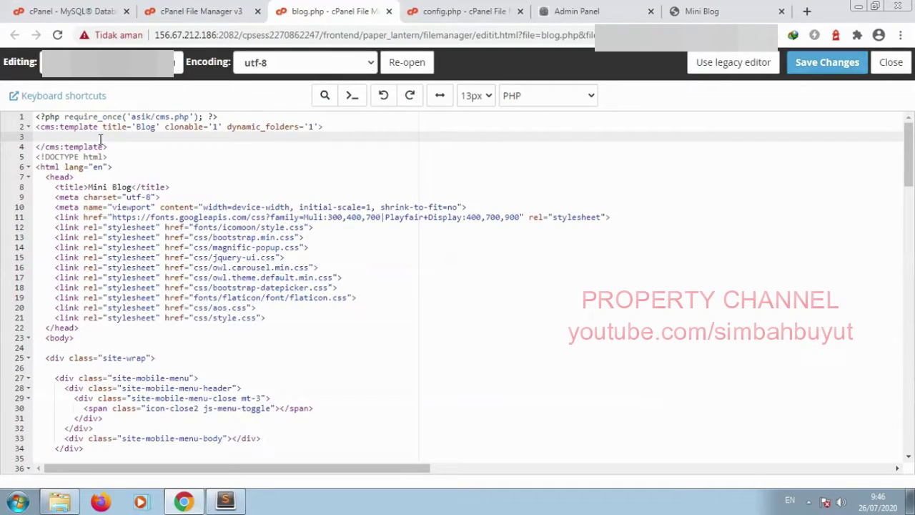
{"action": "type", "text": "<cms:editable> name='ga_mbar"}
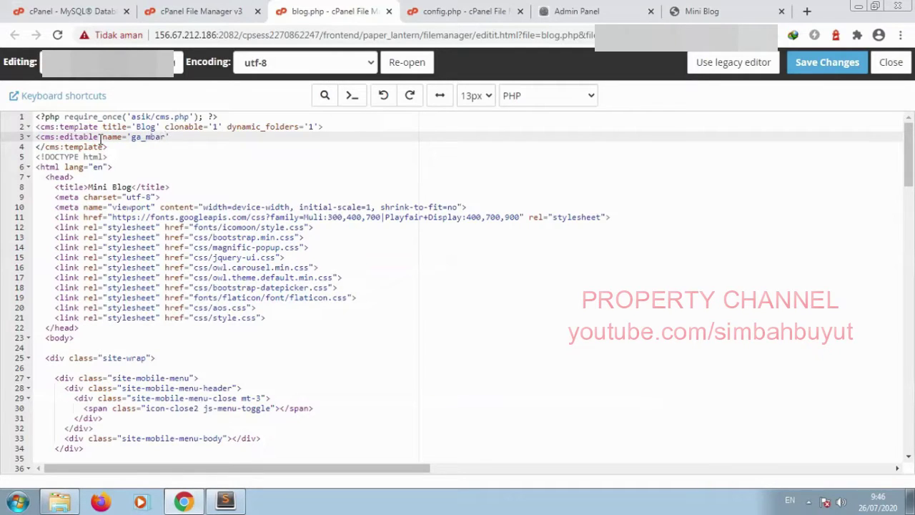
{"action": "type", "text": "' label='Gambar' type='group"}
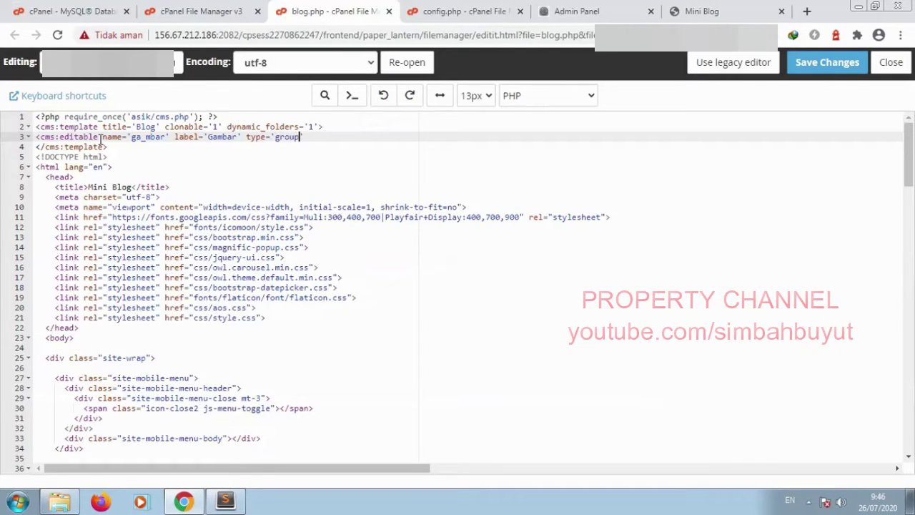
{"action": "type", "text": "' />"}
{"action": "key", "text": "Return"}
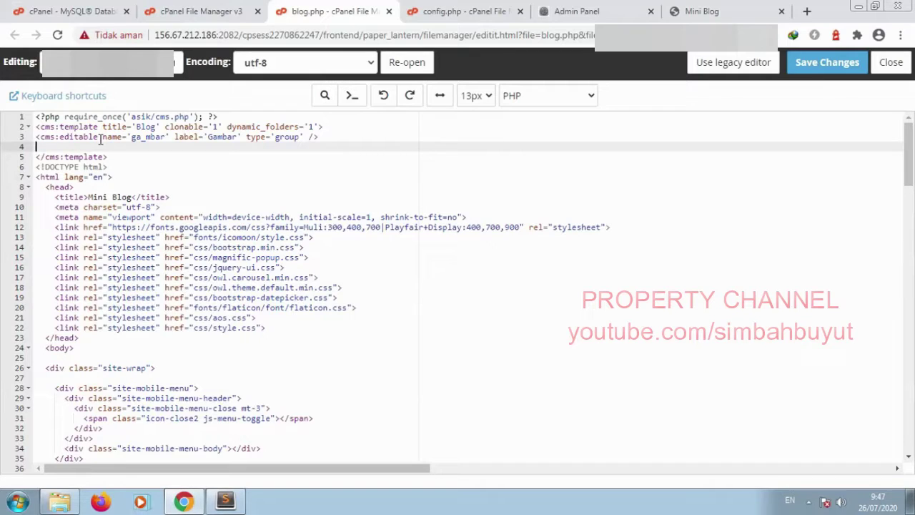
{"action": "type", "text": "<cms:editabe"}
Step: Define the news_image editable with label 'Upload Gambar' and group='ga_mbar' on line 4, then save
{"action": "key", "text": "BackSpace"}
{"action": "type", "text": "le name='"}
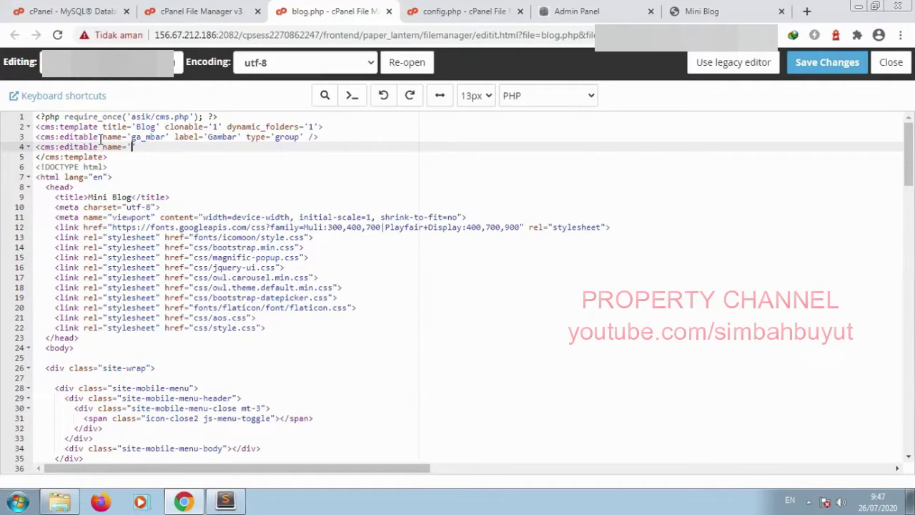
{"action": "type", "text": "news_image'"}
{"action": "left_click_drag", "start_coordinate": [130, 146], "coordinate": [183, 147]}
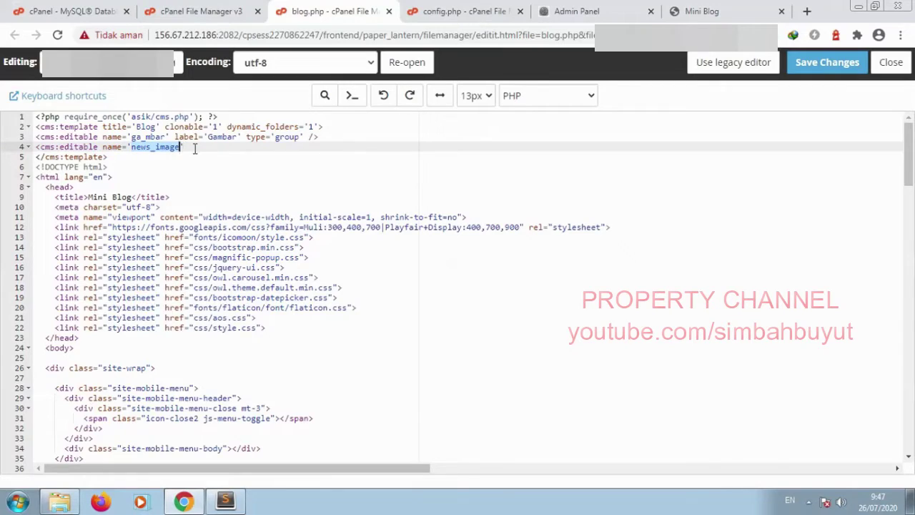
{"action": "left_click", "coordinate": [197, 148]}
{"action": "type", "text": "la"}
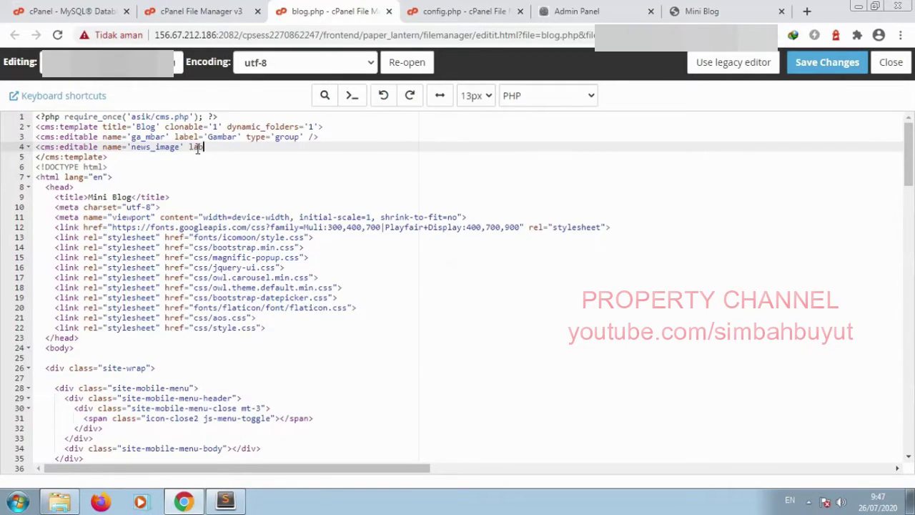
{"action": "type", "text": "bel='Upload Gambar '400x"}
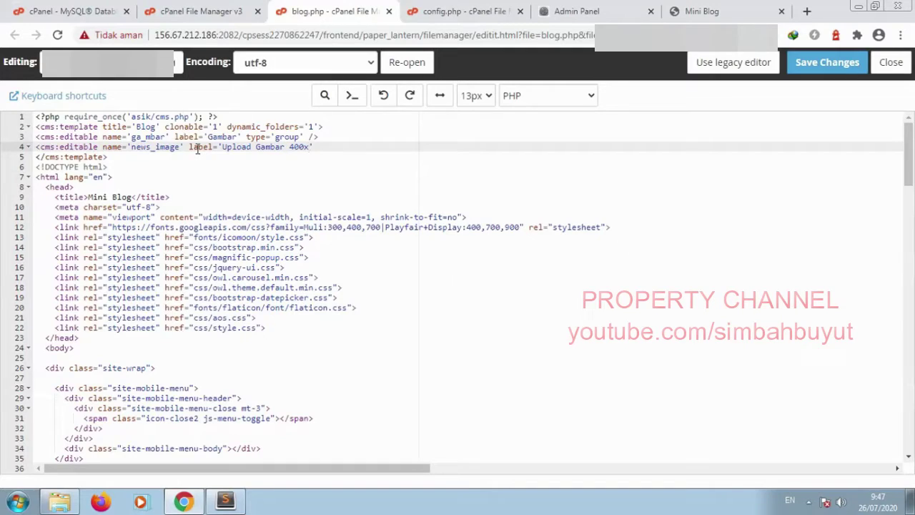
{"action": "type", "text": "40"}
{"action": "key", "text": "BackSpace"}
{"action": "key", "text": "BackSpace"}
{"action": "key", "text": "BackSpace"}
{"action": "key", "text": "BackSpace"}
{"action": "key", "text": "BackSpace"}
{"action": "key", "text": "BackSpace"}
{"action": "key", "text": "BackSpace"}
{"action": "key", "text": "End"}
{"action": "type", "text": "group='ga_mbar' />"}
{"action": "left_click", "coordinate": [824, 68]}
Step: Reload the live blog page and check the admin Blog edit form
{"action": "left_click", "coordinate": [690, 10]}
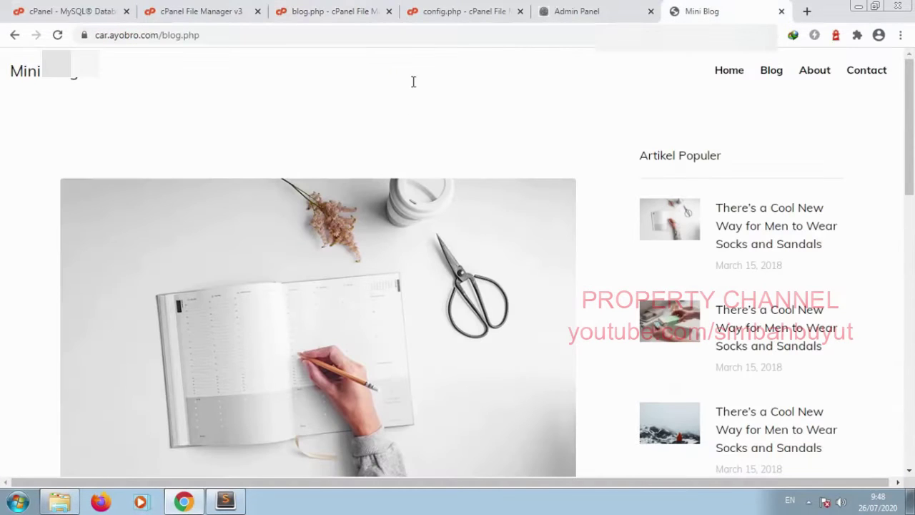
{"action": "left_click", "coordinate": [57, 35]}
{"action": "left_click", "coordinate": [590, 14]}
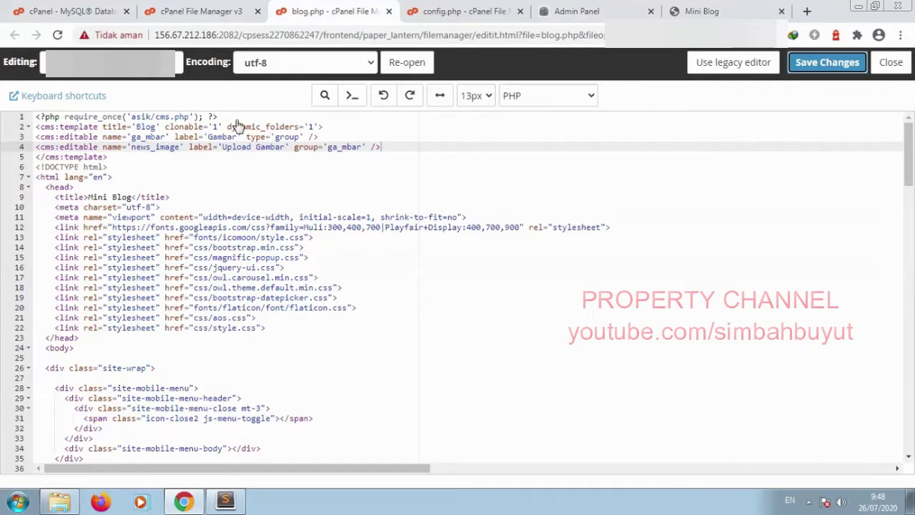
{"action": "left_click", "coordinate": [290, 10]}
Step: Add type='image' before group='ga_mbar' on the news_image line and save blog.php
{"action": "left_click", "coordinate": [294, 147]}
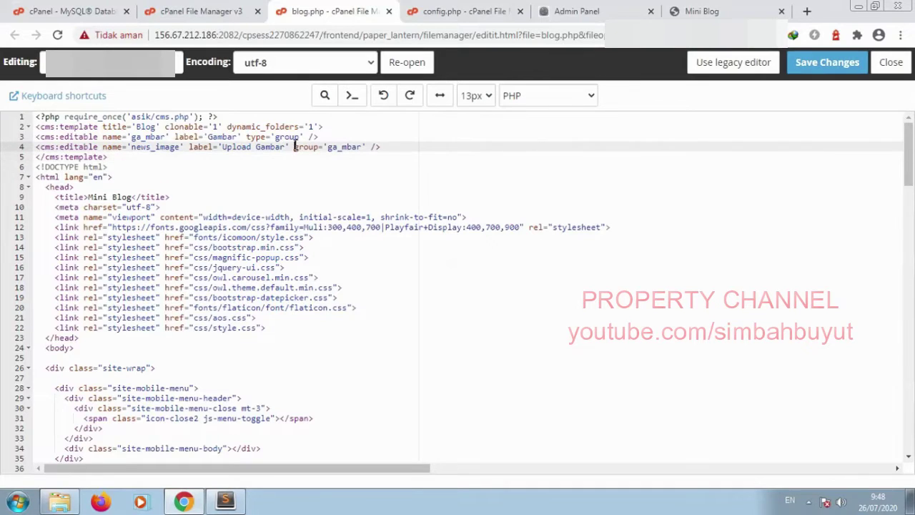
{"action": "type", "text": "type='image"}
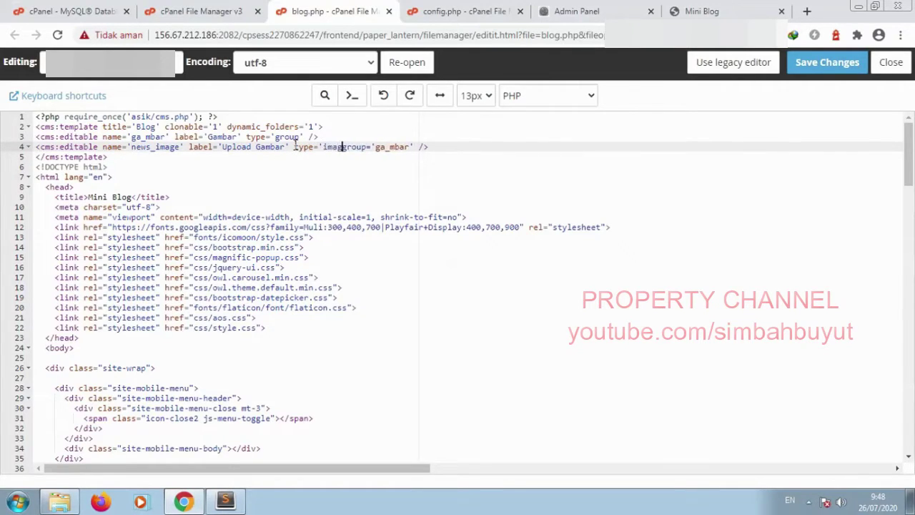
{"action": "key", "text": "Right"}
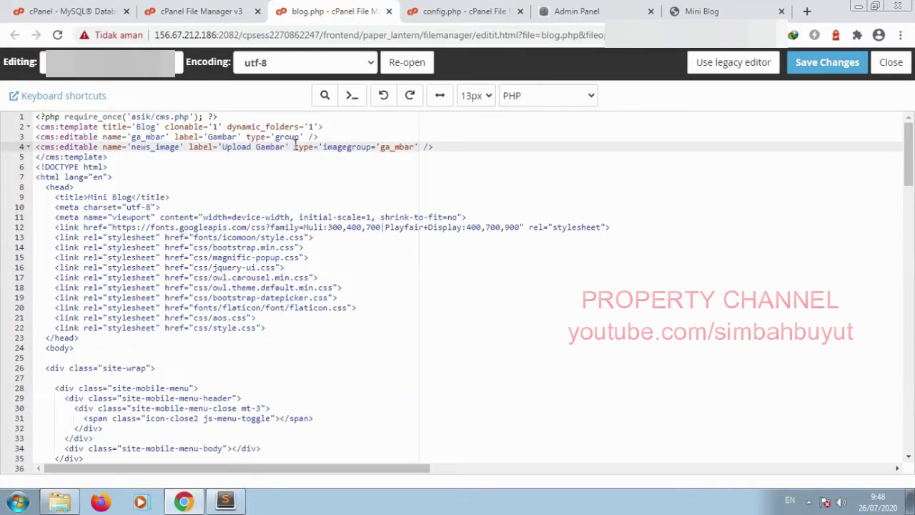
{"action": "type", "text": "'"}
{"action": "left_click", "coordinate": [808, 67]}
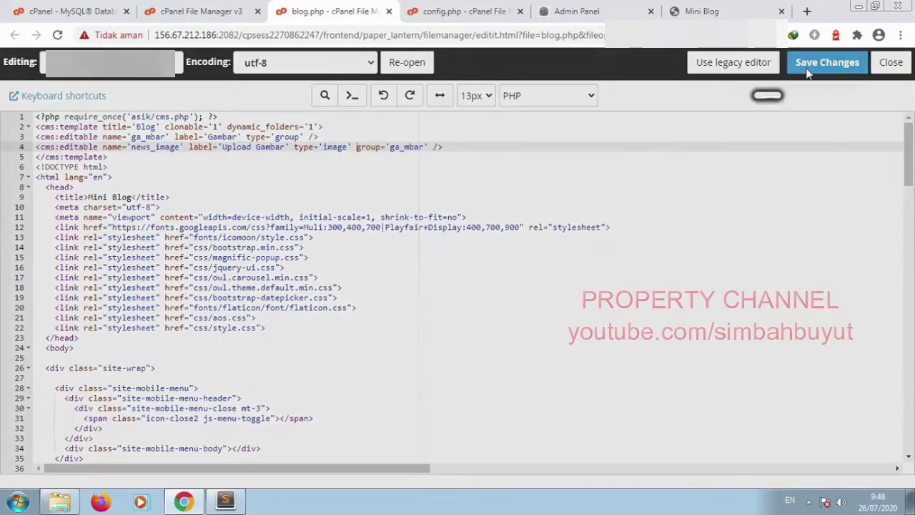
Step: Reload the blog page and admin form to confirm the Gambar group shows the image upload
{"action": "left_click", "coordinate": [691, 12]}
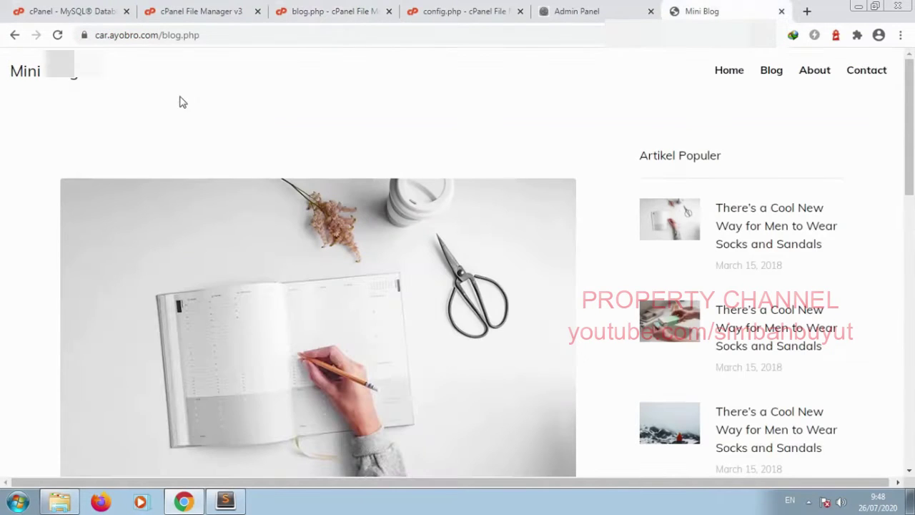
{"action": "left_click", "coordinate": [60, 37]}
{"action": "left_click", "coordinate": [603, 8]}
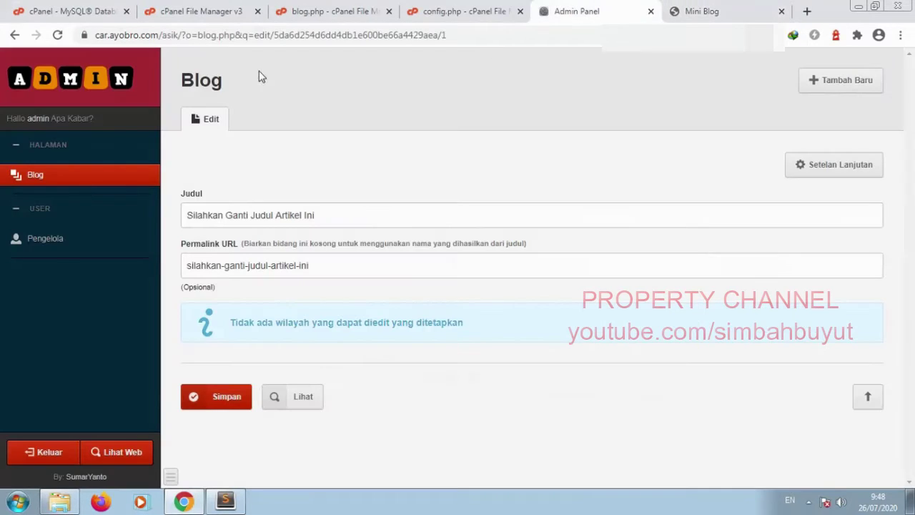
{"action": "left_click", "coordinate": [57, 34]}
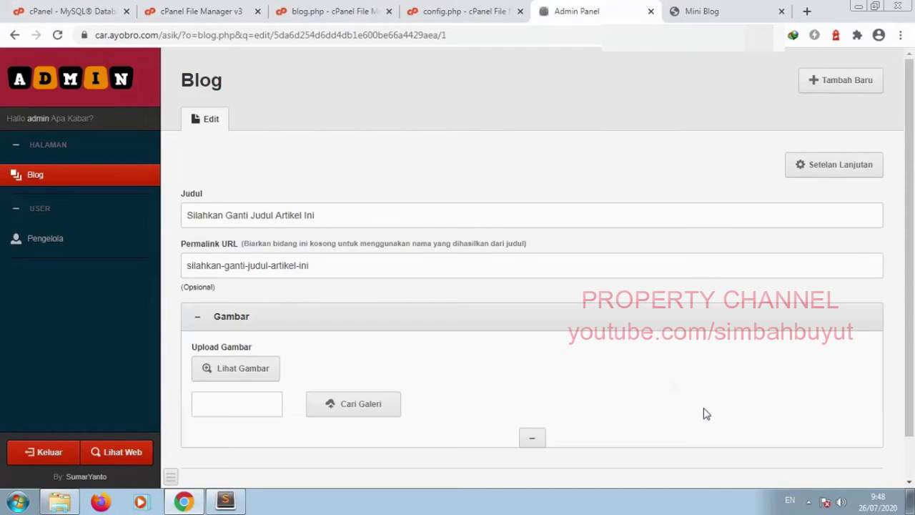
{"action": "left_click", "coordinate": [270, 324]}
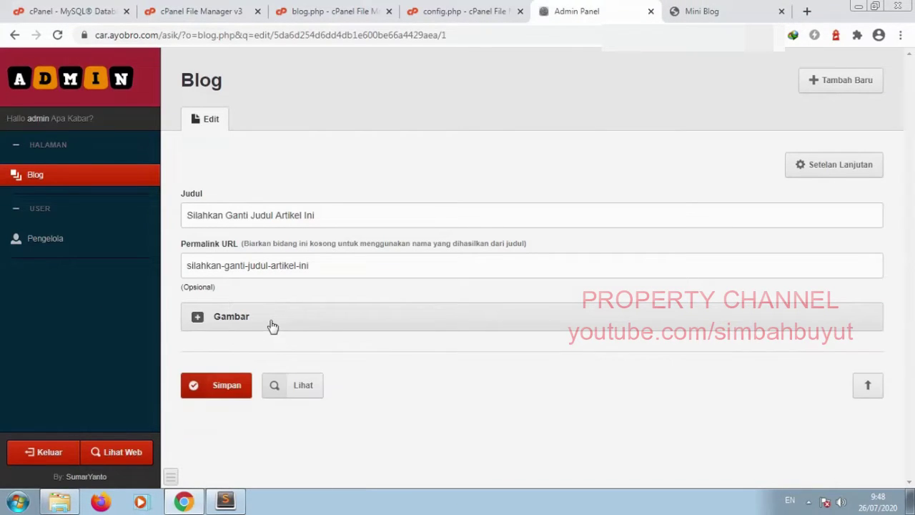
{"action": "left_click", "coordinate": [217, 327]}
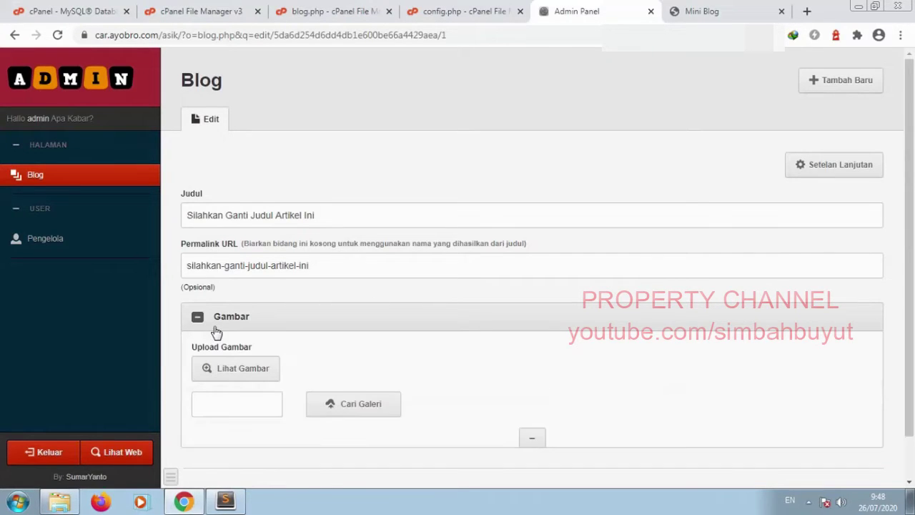
{"action": "scroll", "coordinate": [217, 332], "scroll_direction": "down", "scroll_amount": 1}
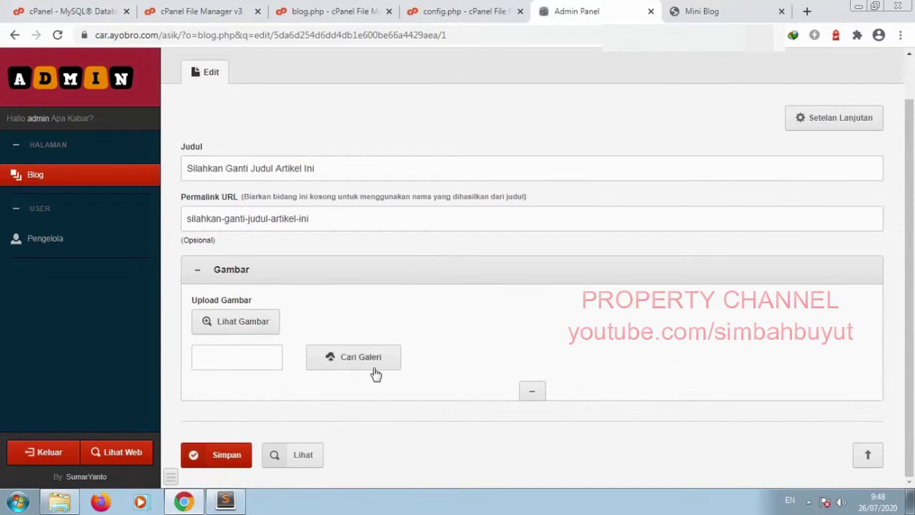
{"action": "left_click", "coordinate": [373, 364]}
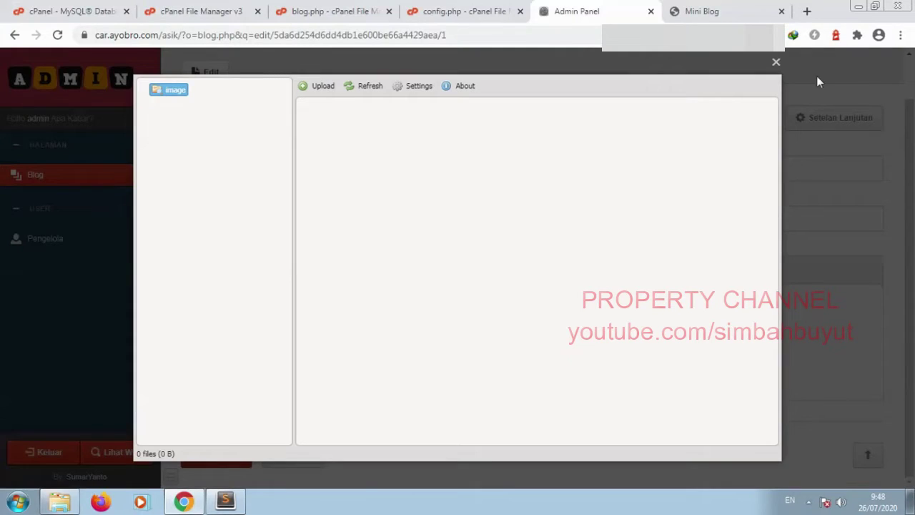
{"action": "right_click", "coordinate": [171, 86]}
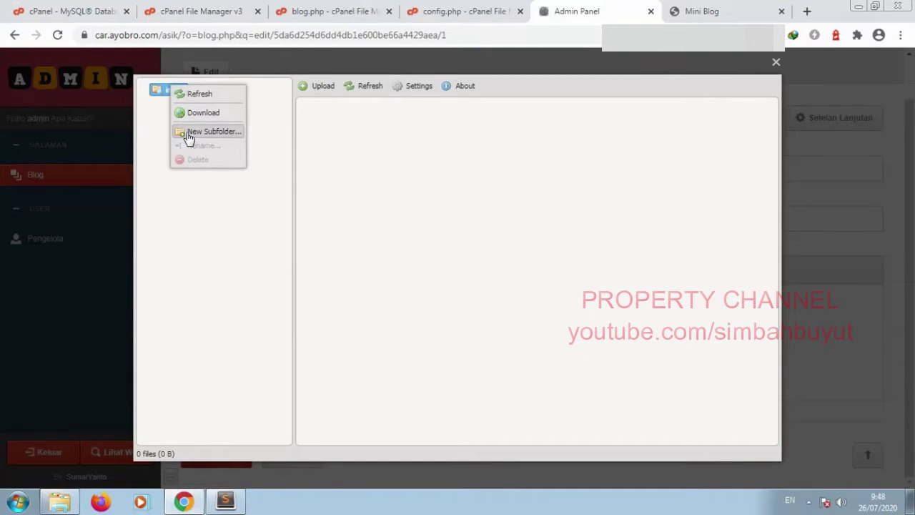
{"action": "left_click", "coordinate": [189, 137]}
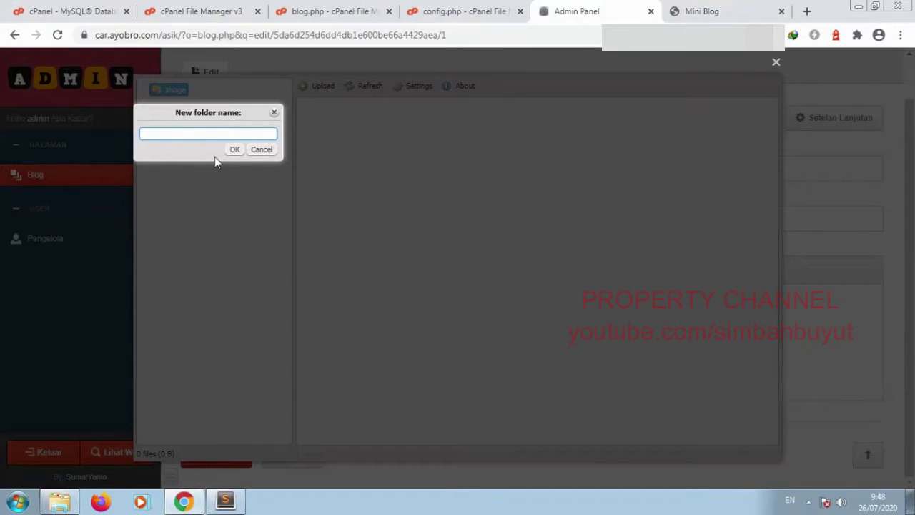
{"action": "left_click", "coordinate": [263, 152]}
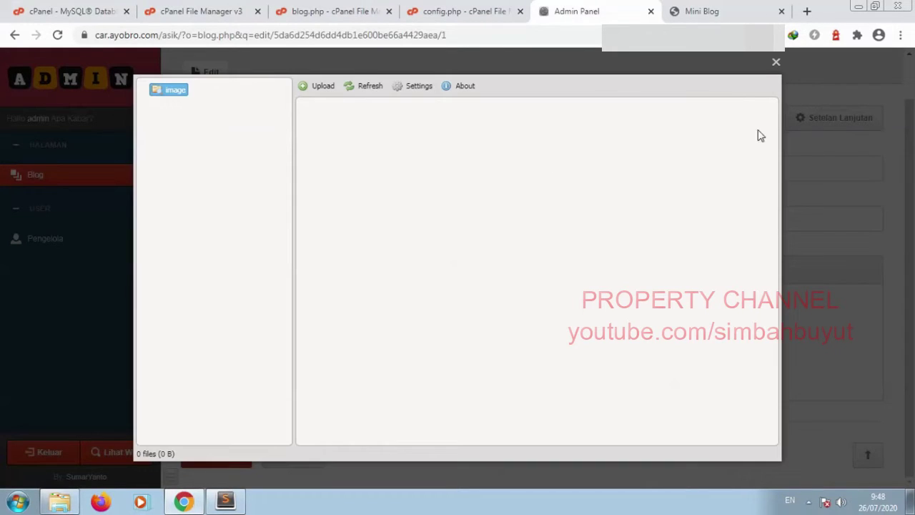
{"action": "left_click", "coordinate": [776, 62]}
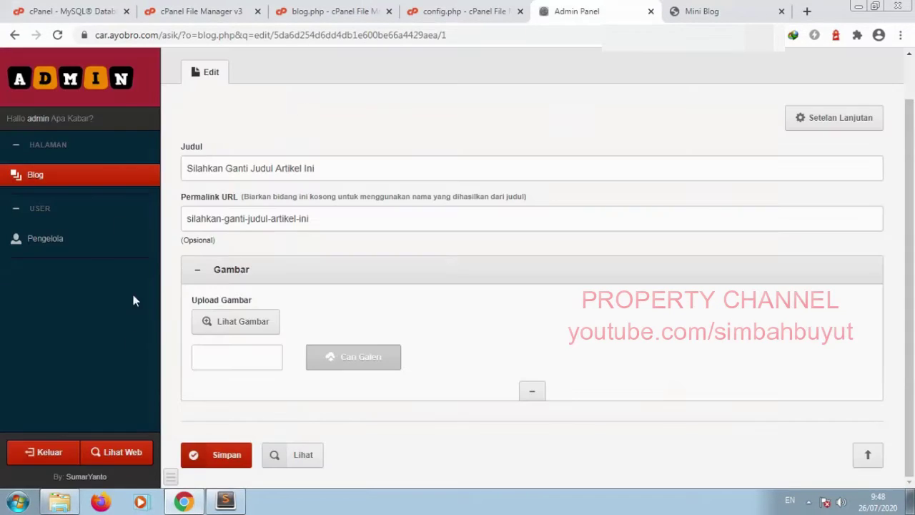
{"action": "left_click", "coordinate": [63, 175]}
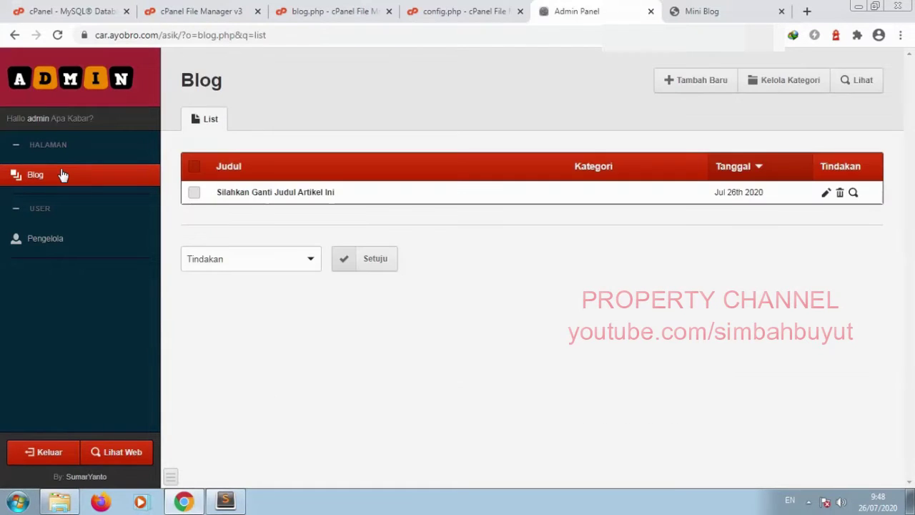
{"action": "left_click", "coordinate": [775, 78]}
{"action": "left_click", "coordinate": [869, 93]}
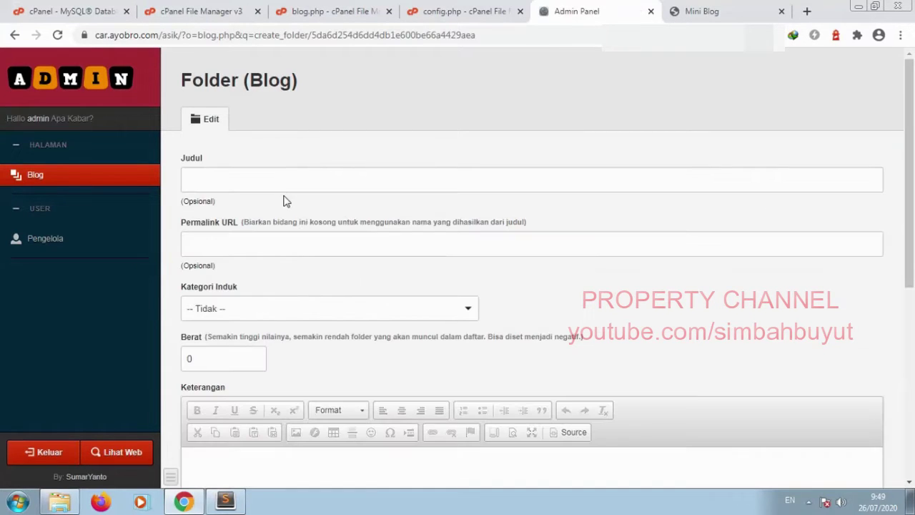
{"action": "left_click", "coordinate": [284, 182]}
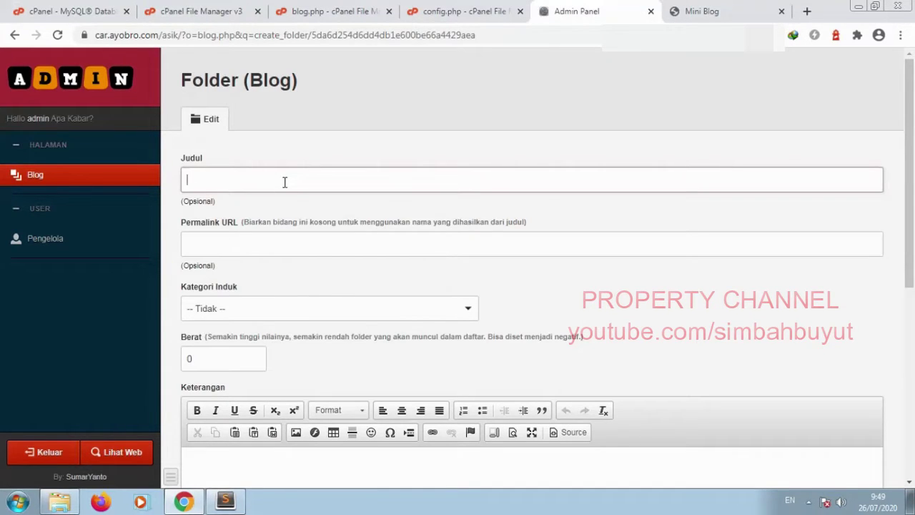
{"action": "scroll", "coordinate": [305, 312], "scroll_direction": "down", "scroll_amount": 5}
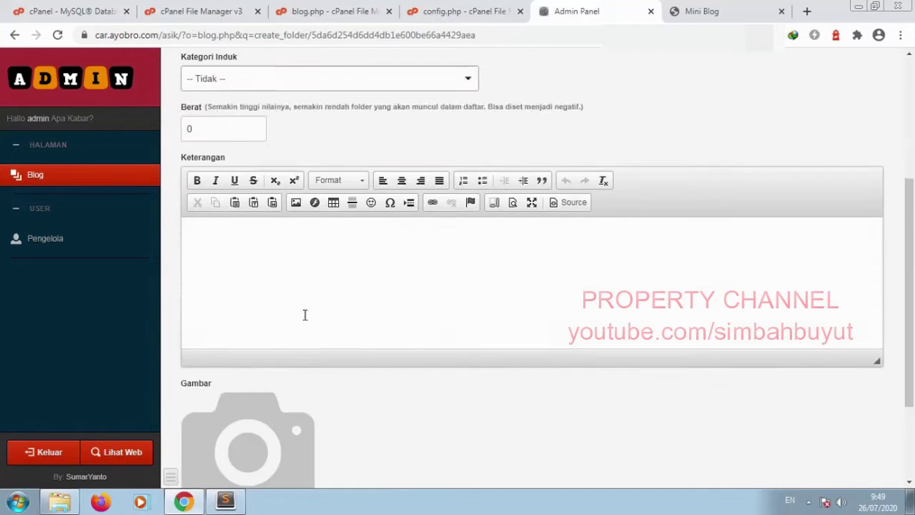
{"action": "left_click", "coordinate": [336, 210]}
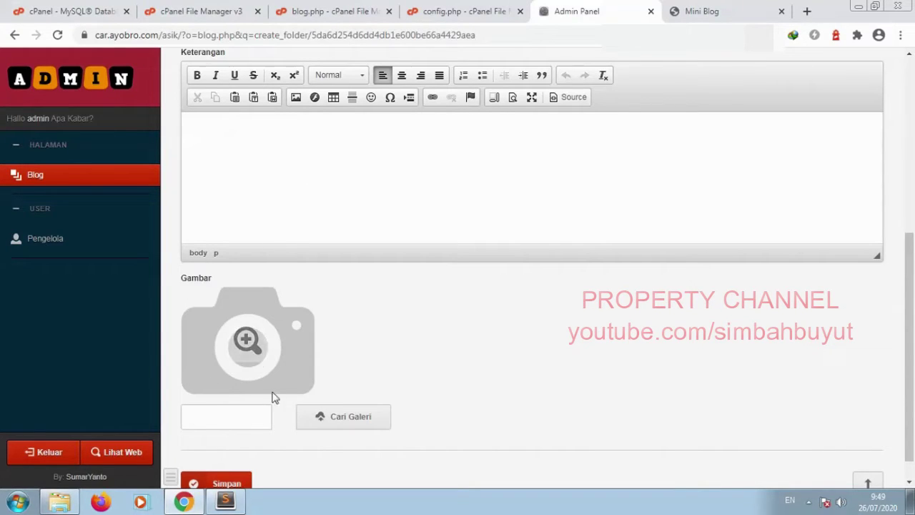
{"action": "left_click", "coordinate": [62, 180]}
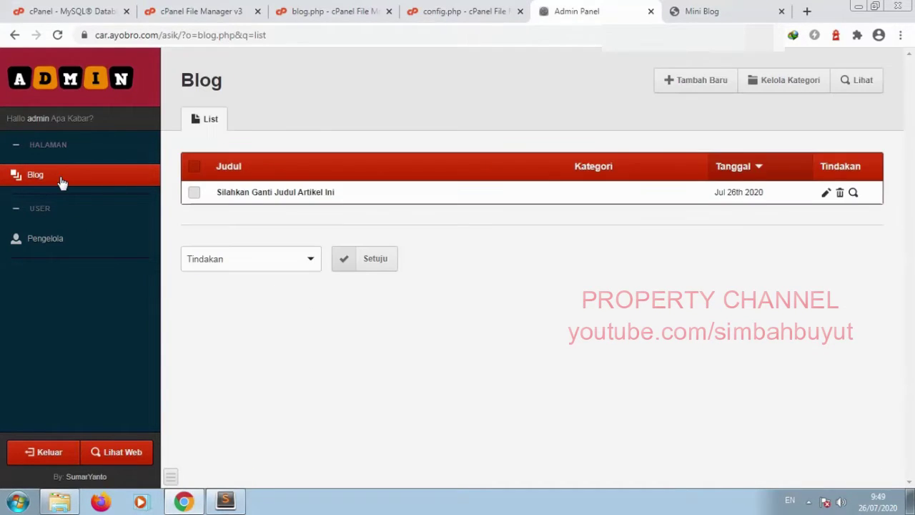
{"action": "left_click", "coordinate": [824, 193]}
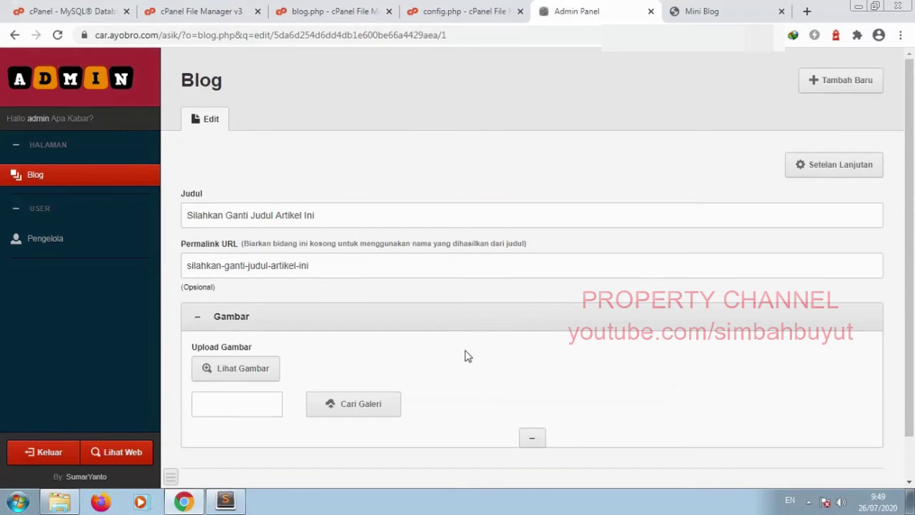
{"action": "left_click", "coordinate": [468, 329]}
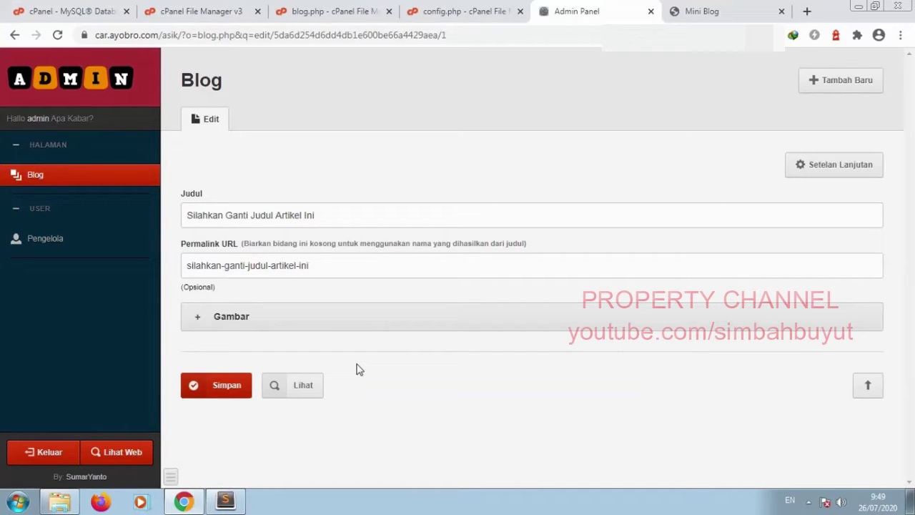
Step: Copy the ga_mbar group definition from line 3 onto a new line 5
{"action": "left_click", "coordinate": [306, 13]}
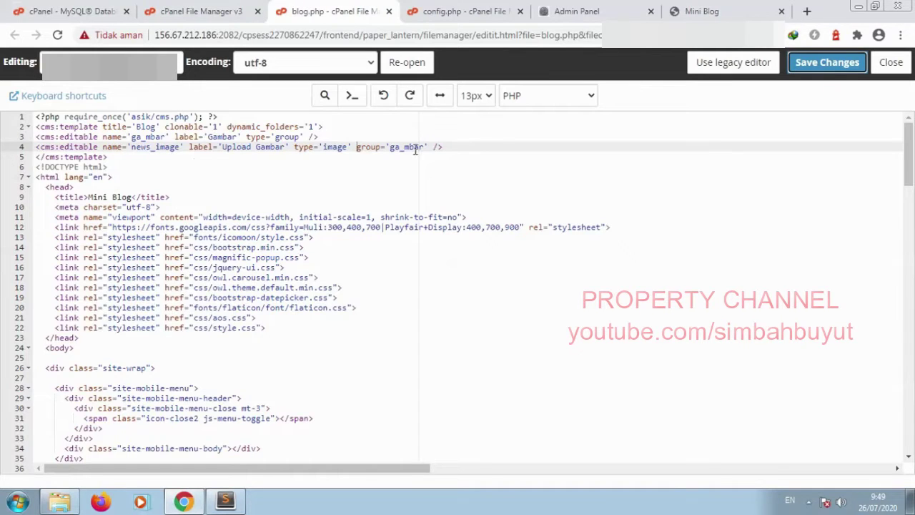
{"action": "left_click", "coordinate": [459, 146]}
{"action": "key", "text": "Return"}
{"action": "key", "text": "Return"}
{"action": "key", "text": "Up"}
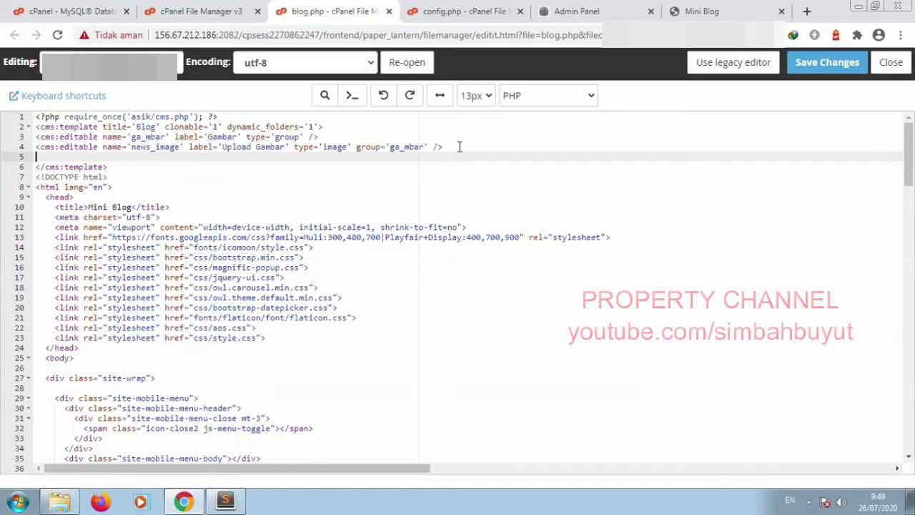
{"action": "left_click_drag", "start_coordinate": [318, 137], "coordinate": [331, 130]}
{"action": "key", "text": "ctrl+c"}
{"action": "left_click", "coordinate": [468, 146]}
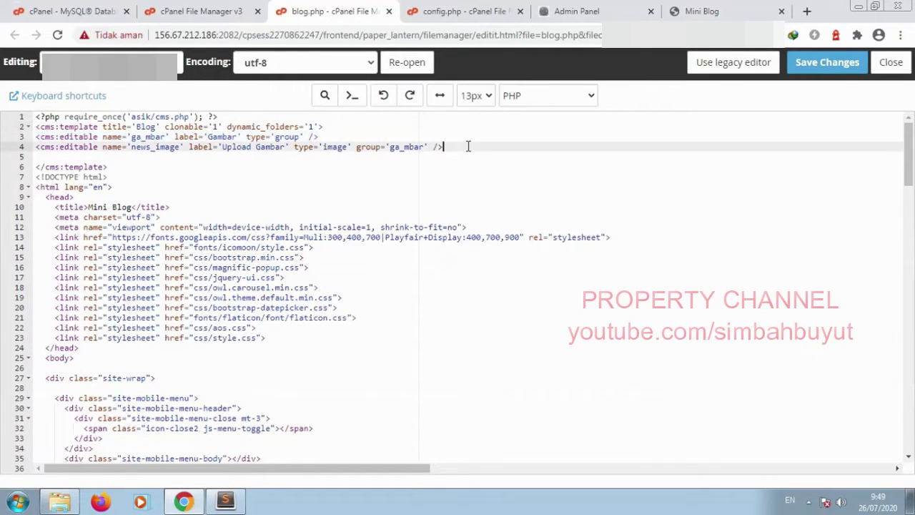
{"action": "key", "text": "ctrl+v"}
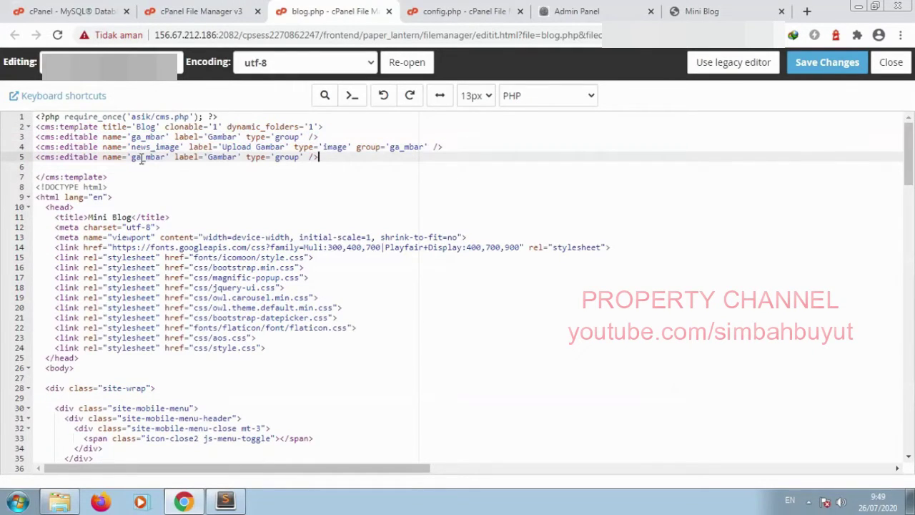
Step: Rename the copied group to isi_konten and relabel it 'Area Konten Artikel'
{"action": "left_click_drag", "start_coordinate": [132, 158], "coordinate": [168, 157]}
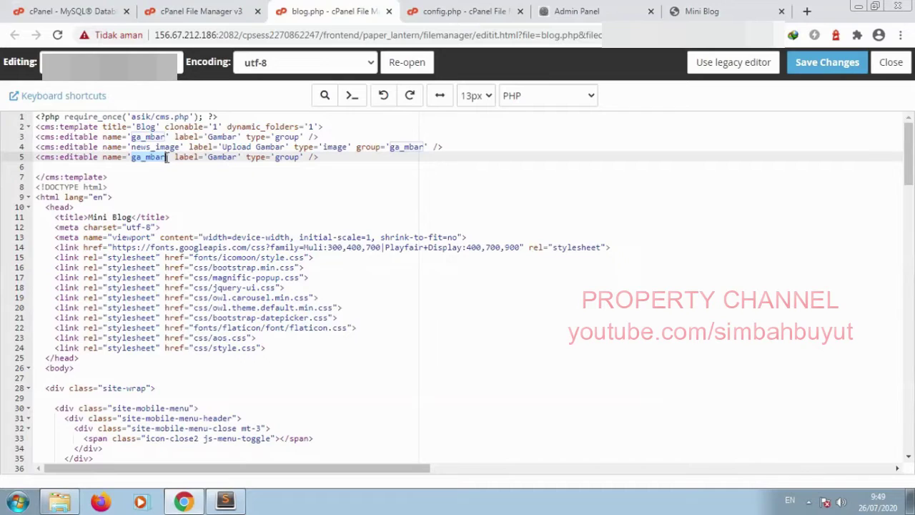
{"action": "type", "text": "isi_kont"}
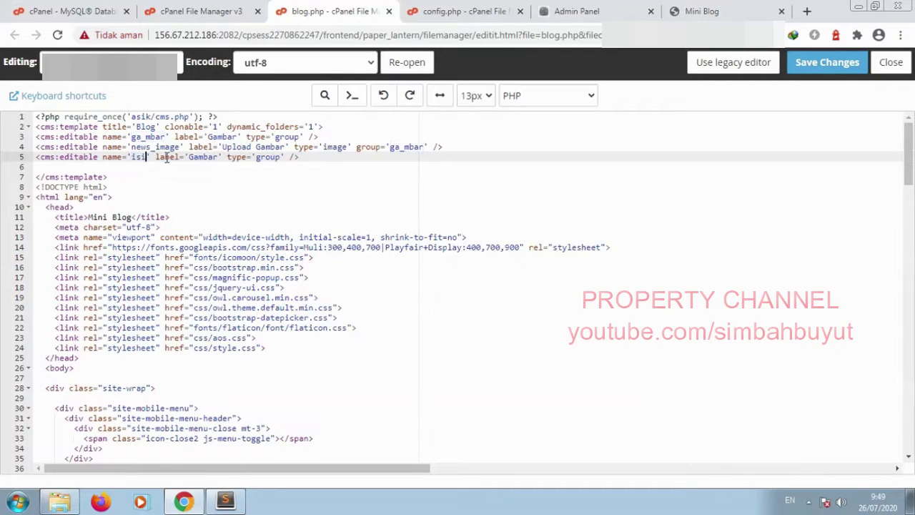
{"action": "type", "text": "en"}
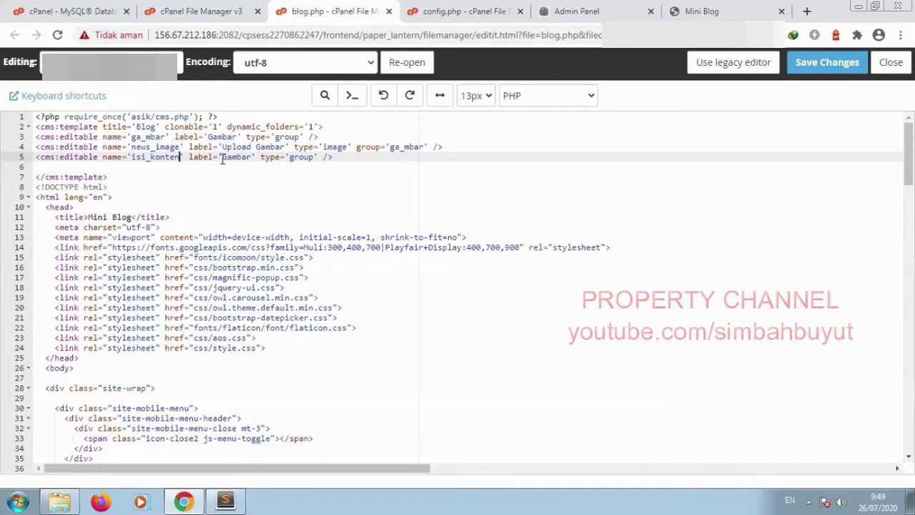
{"action": "double_click", "coordinate": [251, 158]}
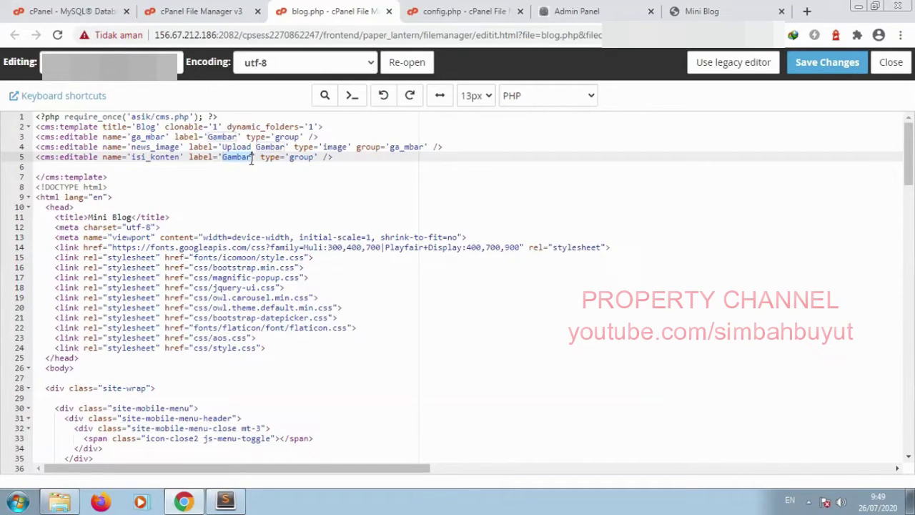
{"action": "type", "text": "Area Ko"}
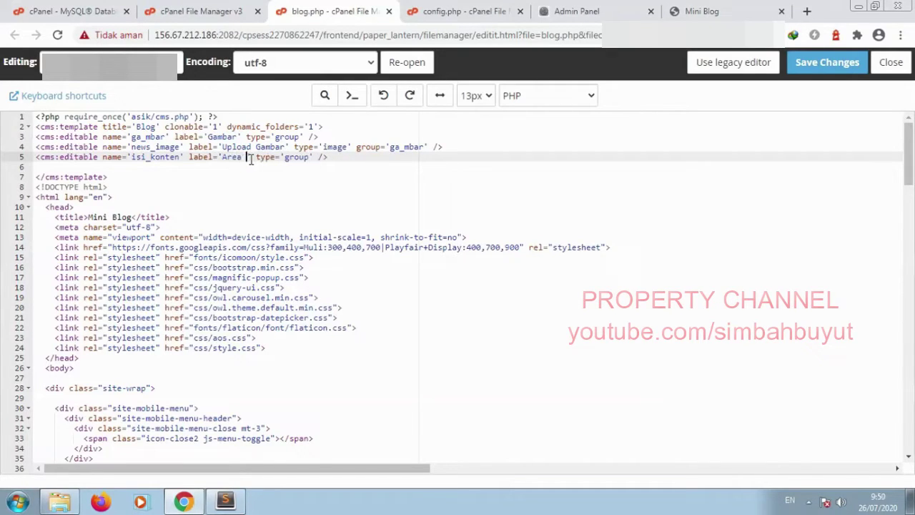
{"action": "type", "text": "nten Artike"}
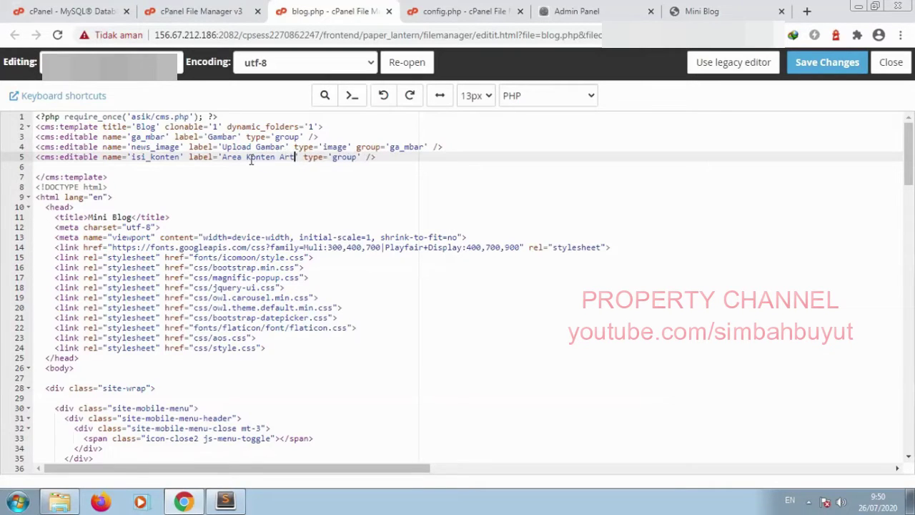
{"action": "type", "text": "l"}
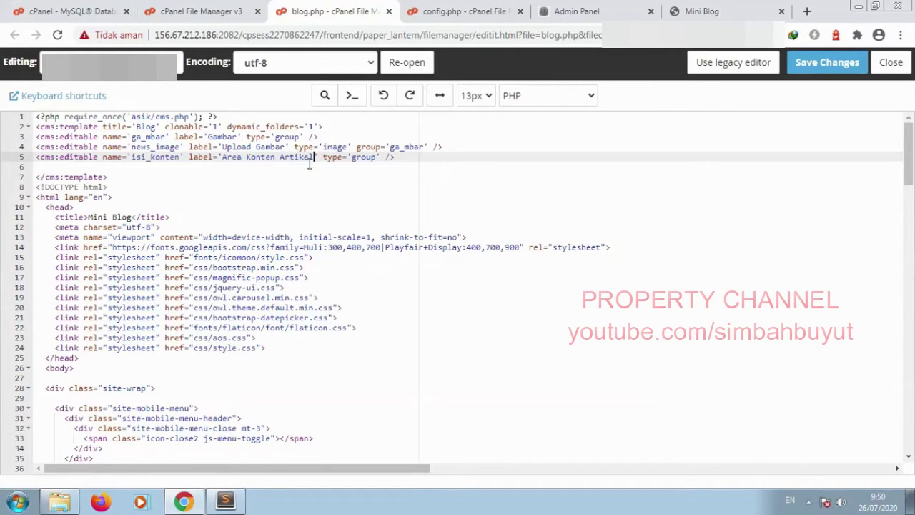
{"action": "key", "text": "Down"}
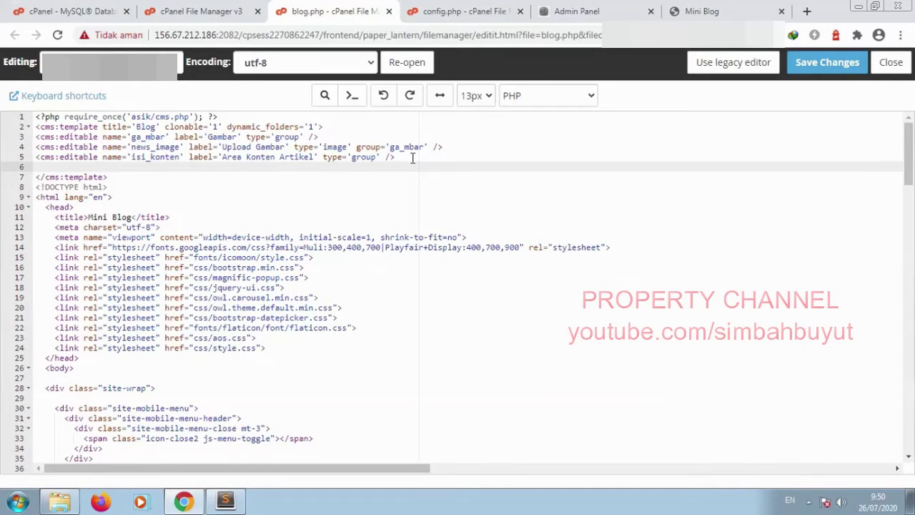
Step: Type <cms:editable name='news_content' label='Artikel' type='richtext' toolbar='full' group='isi_konten' /> on line 6 and save
{"action": "type", "text": "<cms:editable name='news_content"}
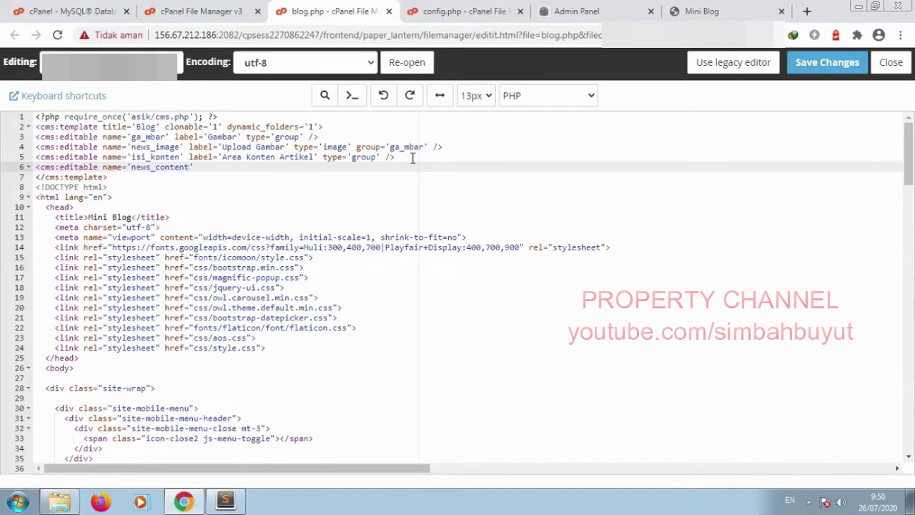
{"action": "type", "text": "' label='Artikel' type="}
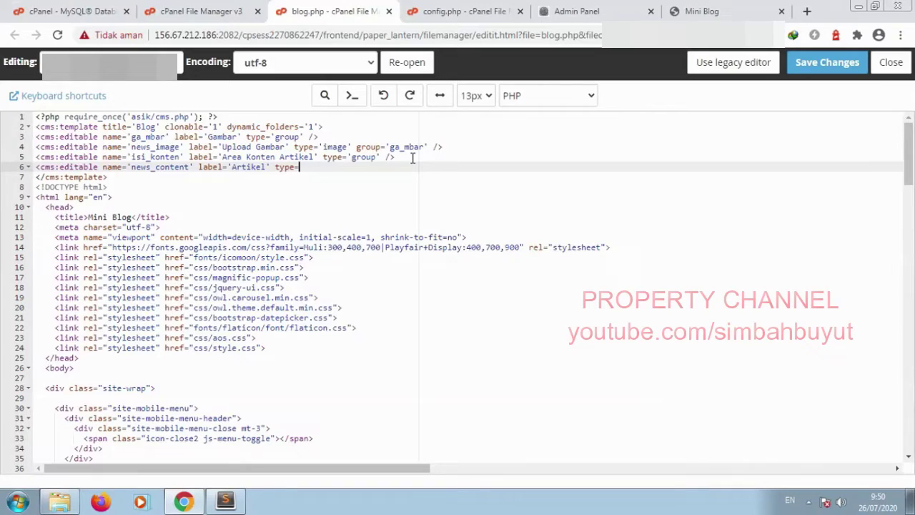
{"action": "type", "text": "'richtext' toolbar='full' group='isi_kon"}
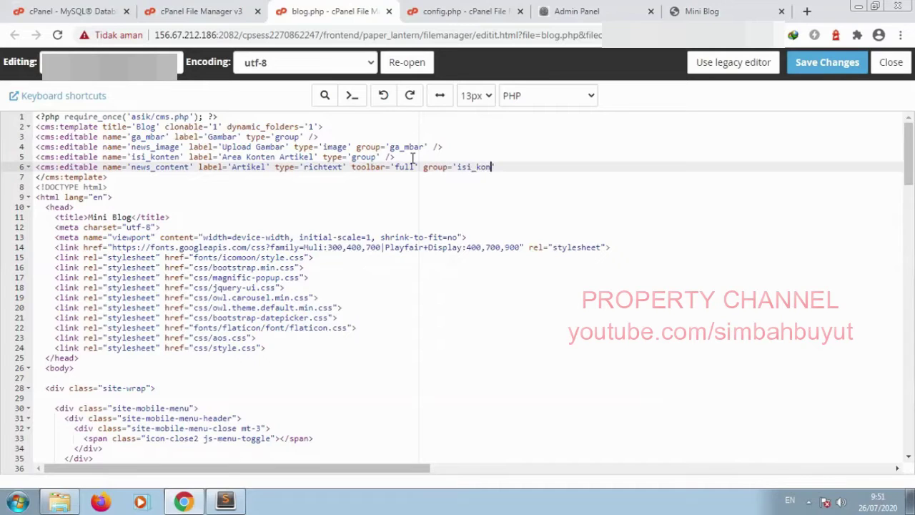
{"action": "type", "text": "ten' />"}
{"action": "left_click", "coordinate": [827, 62]}
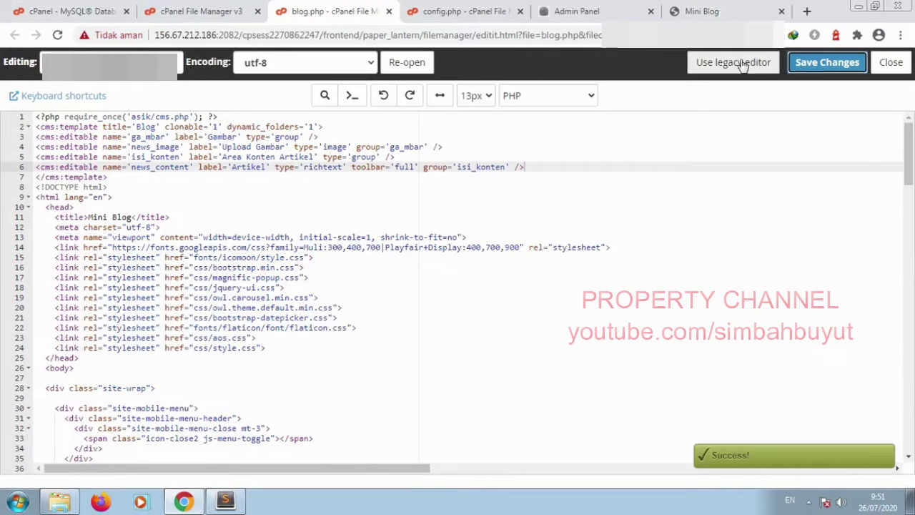
Step: Reload the site and admin form, collapse Gambar and expand Area Konten Artikel
{"action": "left_click", "coordinate": [711, 11]}
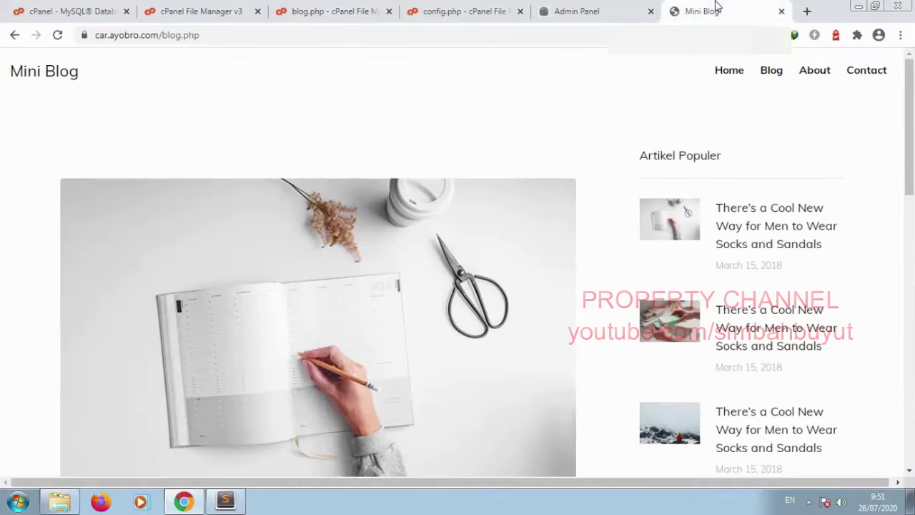
{"action": "left_click", "coordinate": [59, 35]}
{"action": "left_click", "coordinate": [586, 8]}
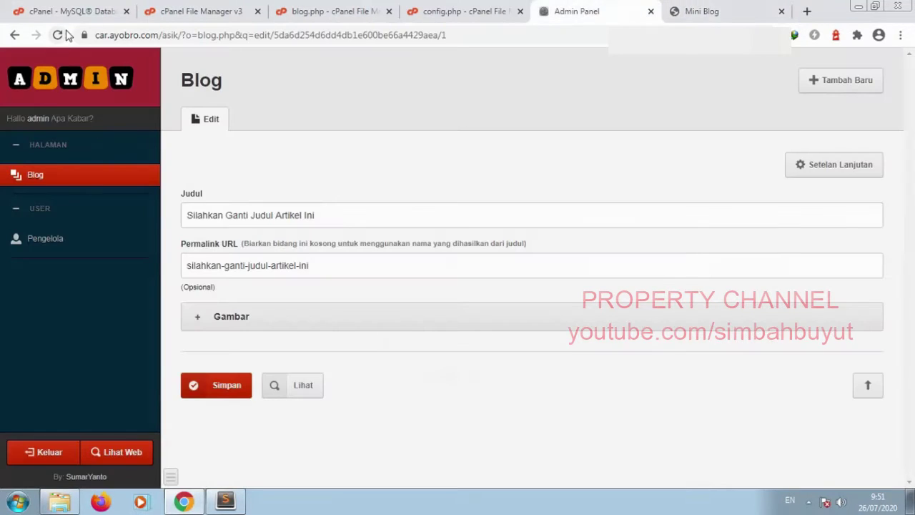
{"action": "scroll", "coordinate": [648, 278], "scroll_direction": "down", "scroll_amount": 1}
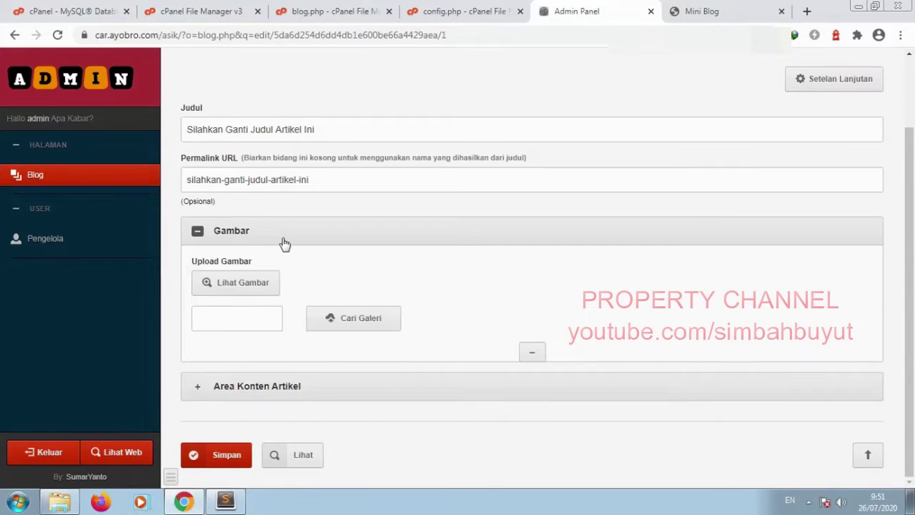
{"action": "left_click", "coordinate": [284, 242]}
{"action": "left_click", "coordinate": [262, 361]}
{"action": "scroll", "coordinate": [408, 264], "scroll_direction": "down", "scroll_amount": 3}
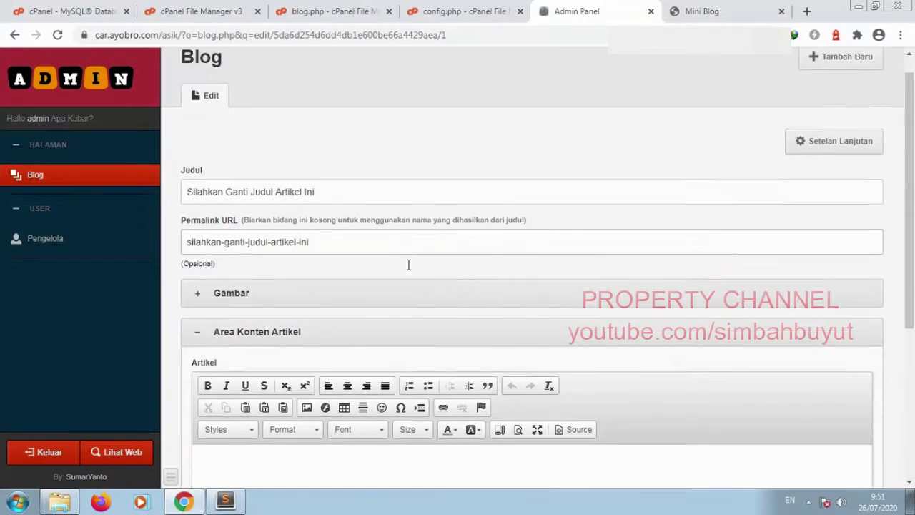
Step: Test typing in the Artikel rich-text editor, collapse the section, and return to blog.php
{"action": "left_click", "coordinate": [376, 240]}
{"action": "type", "text": "fsdgfdsgdfghdh"}
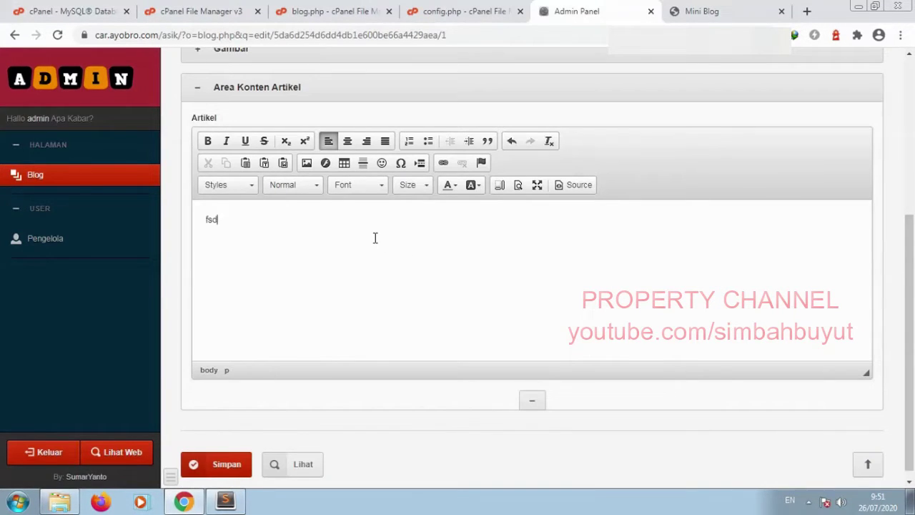
{"action": "key", "text": "BackSpace"}
{"action": "key", "text": "BackSpace"}
{"action": "key", "text": "BackSpace"}
{"action": "key", "text": "BackSpace"}
{"action": "key", "text": "BackSpace"}
{"action": "key", "text": "BackSpace"}
{"action": "key", "text": "BackSpace"}
{"action": "key", "text": "BackSpace"}
{"action": "key", "text": "BackSpace"}
{"action": "key", "text": "BackSpace"}
{"action": "key", "text": "BackSpace"}
{"action": "key", "text": "BackSpace"}
{"action": "left_click", "coordinate": [402, 91]}
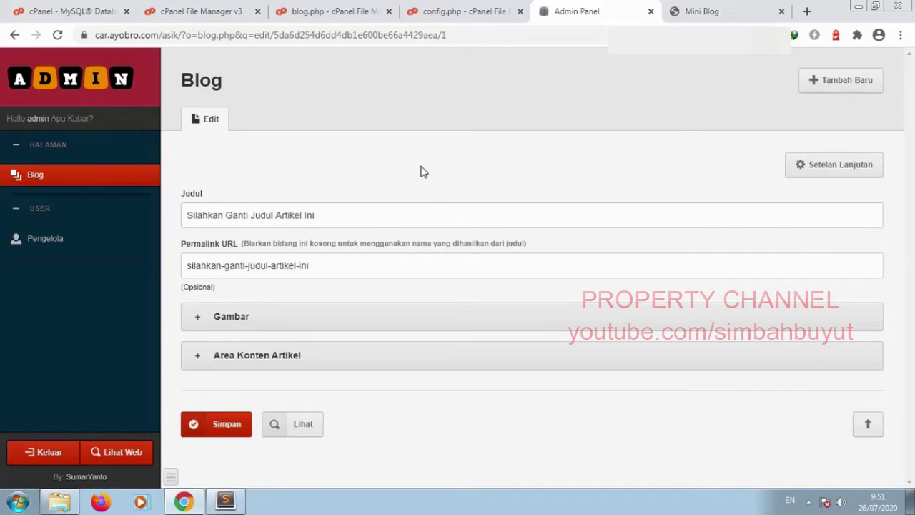
{"action": "left_click", "coordinate": [301, 11]}
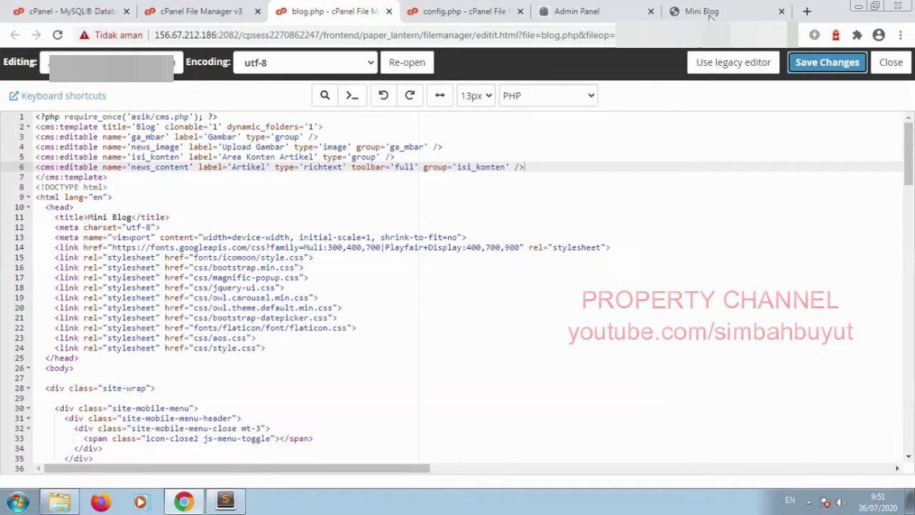
Step: Save the blog post and view it live at blog.php?p=1
{"action": "left_click", "coordinate": [635, 11]}
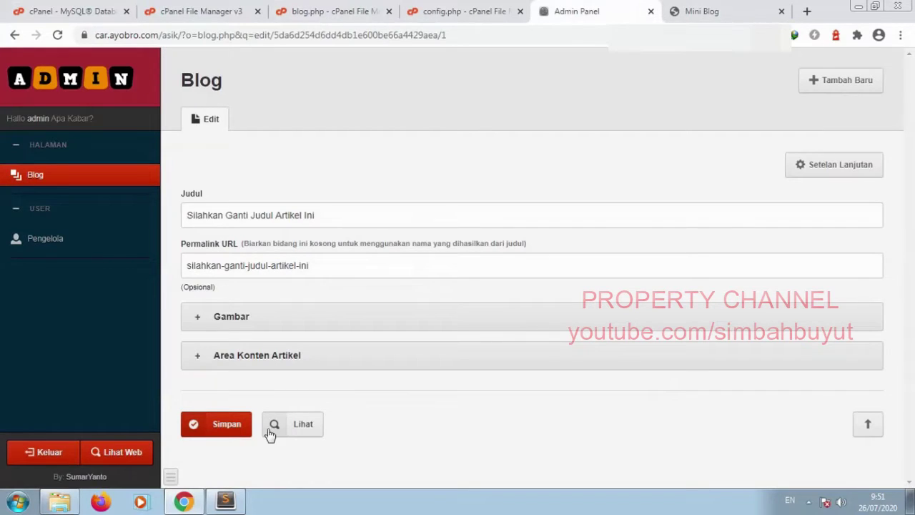
{"action": "left_click", "coordinate": [230, 424]}
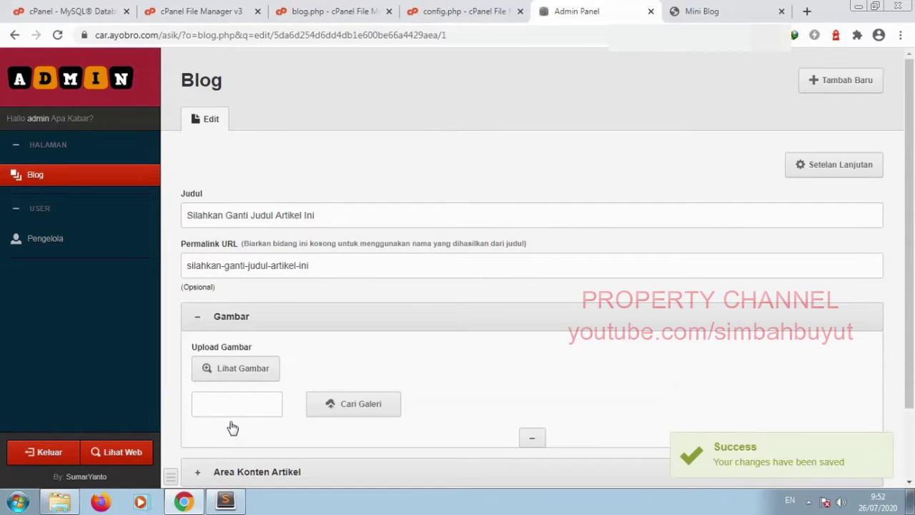
{"action": "scroll", "coordinate": [231, 426], "scroll_direction": "down", "scroll_amount": 1}
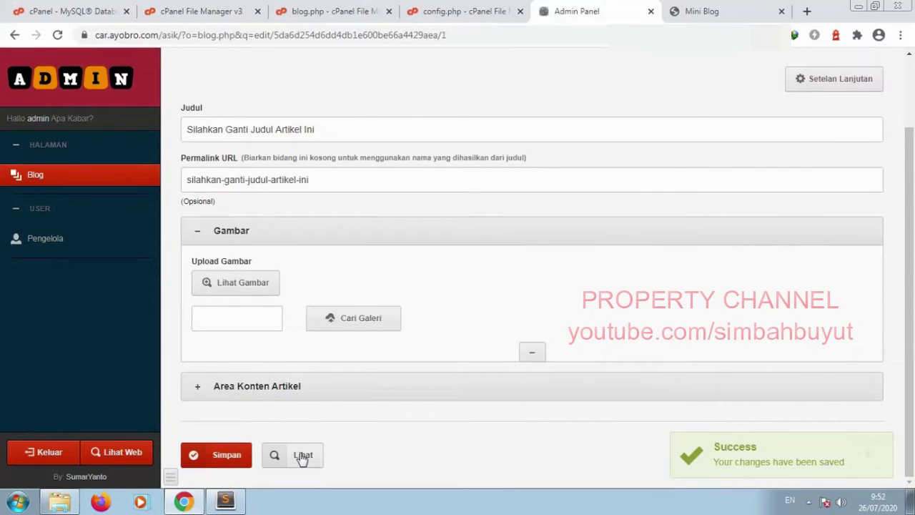
{"action": "left_click", "coordinate": [303, 456]}
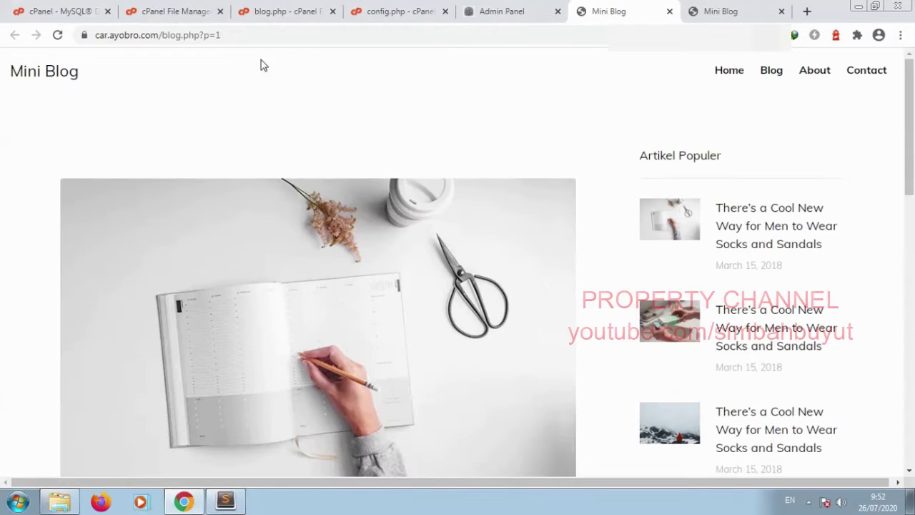
{"action": "left_click_drag", "start_coordinate": [224, 34], "coordinate": [165, 41]}
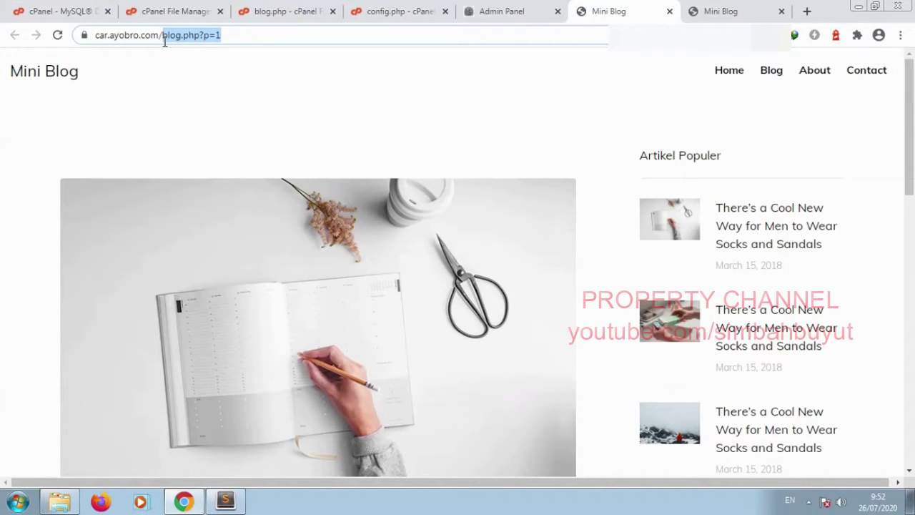
{"action": "left_click_drag", "start_coordinate": [165, 41], "coordinate": [163, 41]}
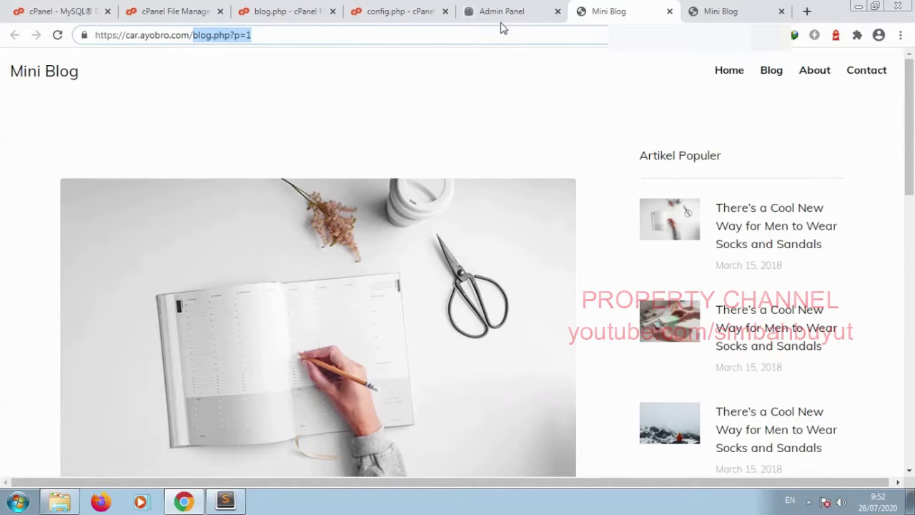
Step: Review the article title and its permalink silahkan-ganti-judul-artikel-ini in the edit form
{"action": "left_click", "coordinate": [504, 13]}
{"action": "left_click_drag", "start_coordinate": [328, 129], "coordinate": [194, 125]}
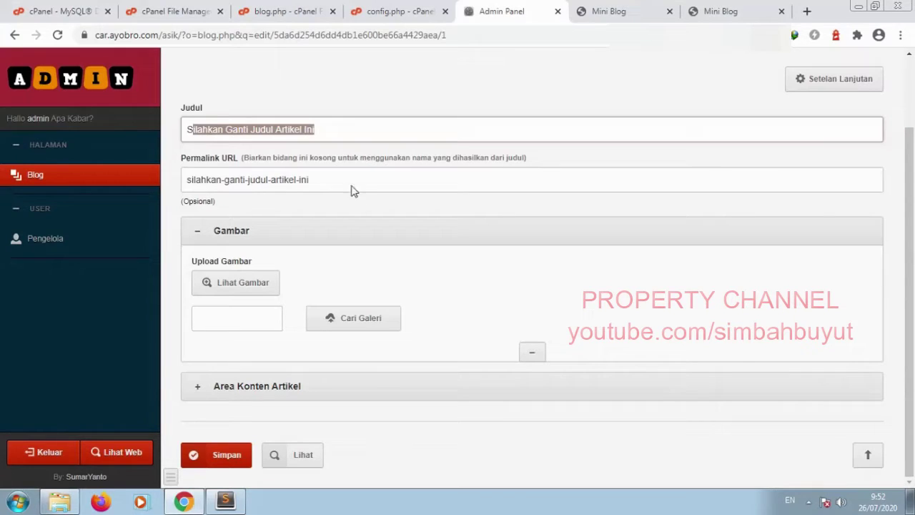
{"action": "left_click_drag", "start_coordinate": [351, 186], "coordinate": [184, 182]}
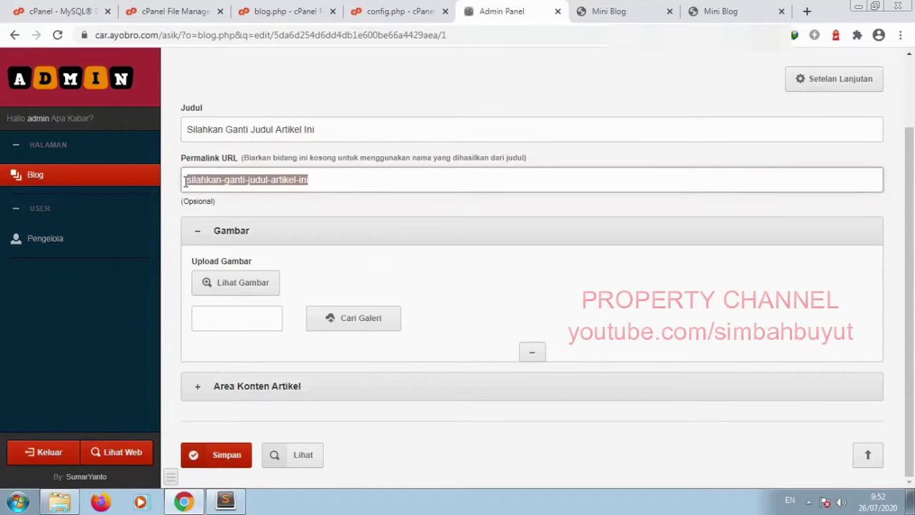
{"action": "left_click", "coordinate": [184, 182]}
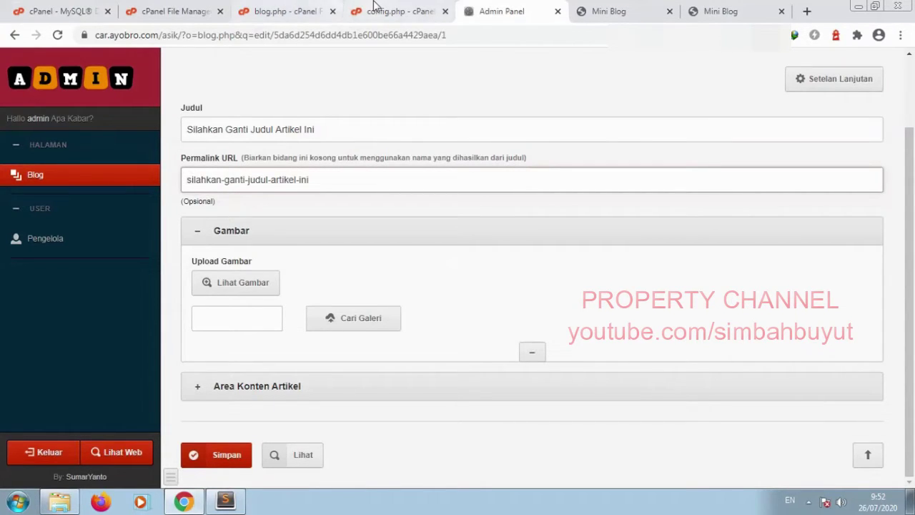
{"action": "left_click", "coordinate": [397, 11]}
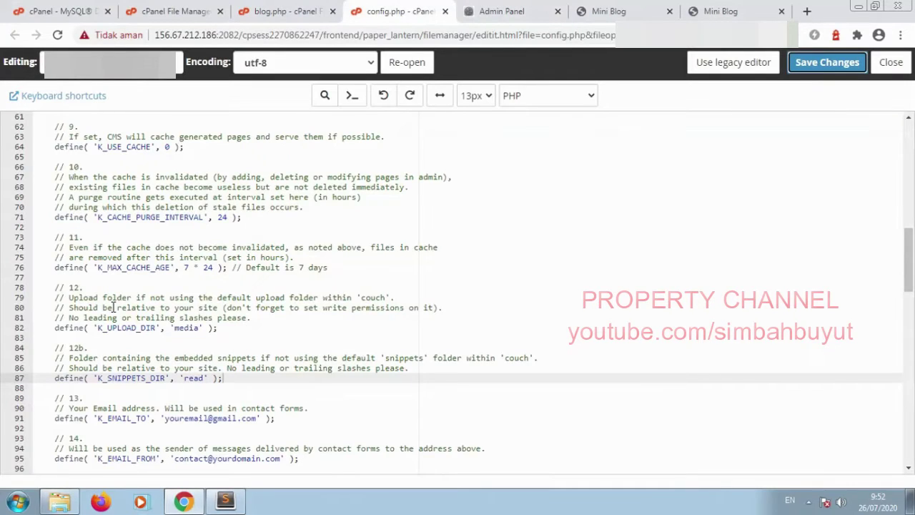
Step: Change K_PRETTY_URLS from 0 to 1 on line 60 of config.php and save it
{"action": "scroll", "coordinate": [153, 253], "scroll_direction": "up", "scroll_amount": 1}
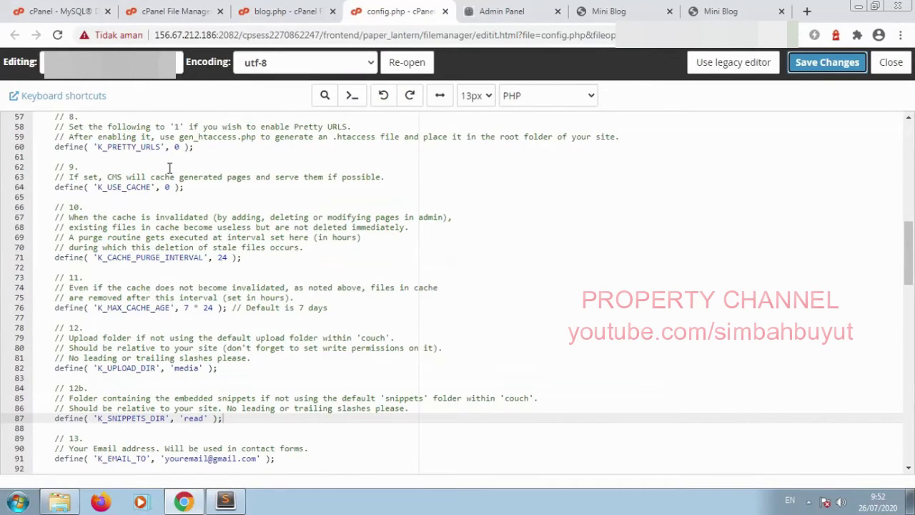
{"action": "double_click", "coordinate": [177, 147]}
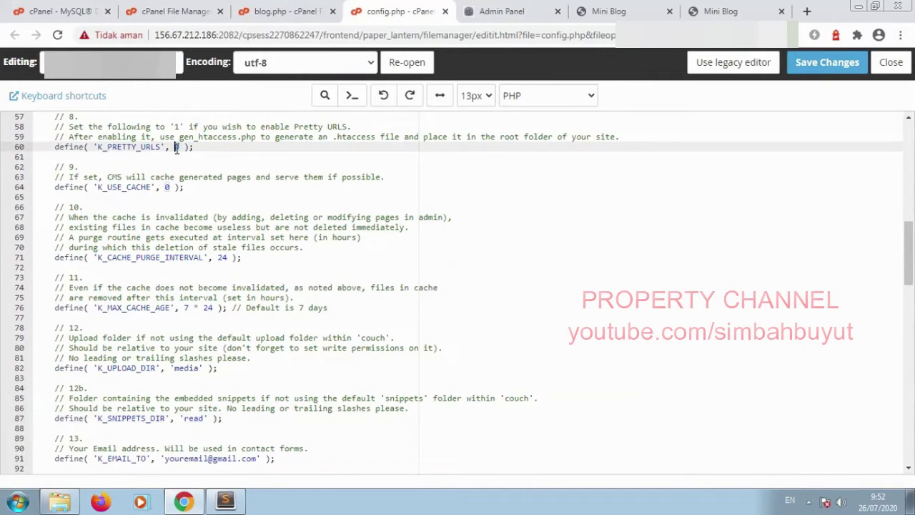
{"action": "type", "text": "1"}
{"action": "left_click", "coordinate": [827, 62]}
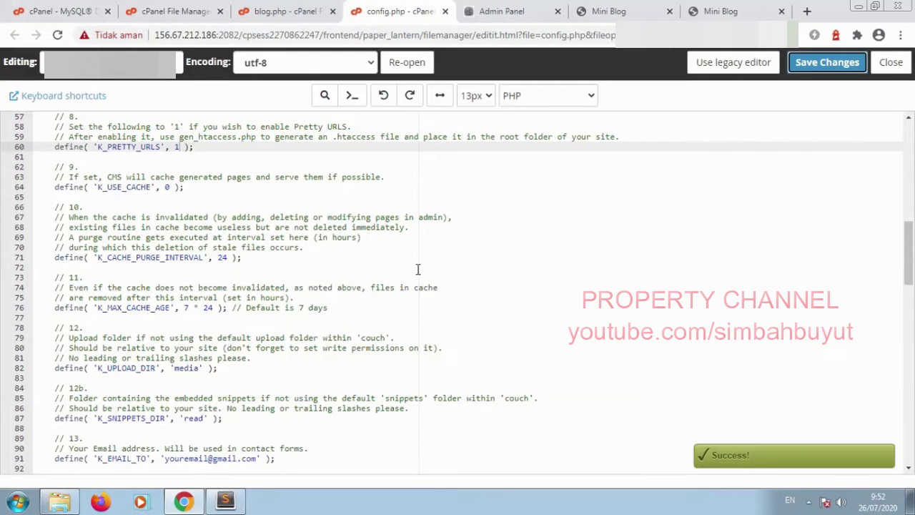
{"action": "left_click", "coordinate": [596, 13]}
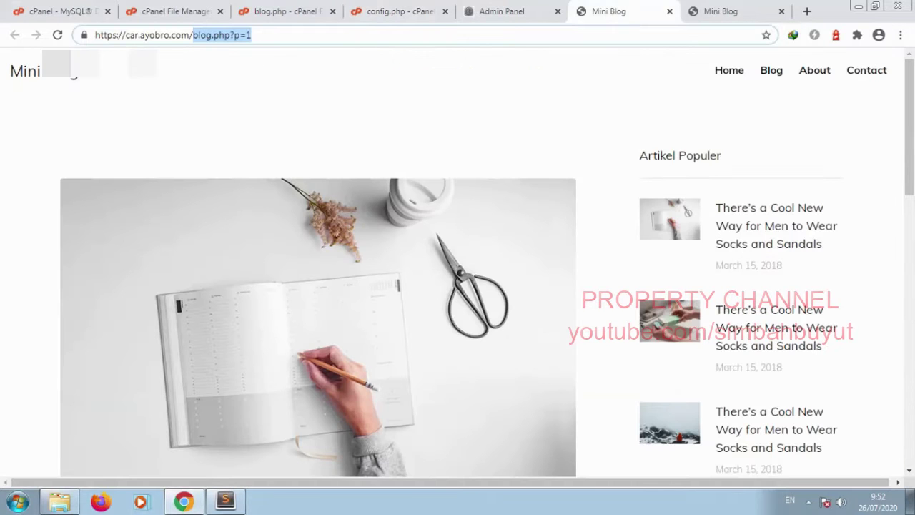
Step: Reload the post and confirm it opens at blog/silahkan-ganti-judul-artikel-ini.html, currently unstyled
{"action": "left_click", "coordinate": [58, 34]}
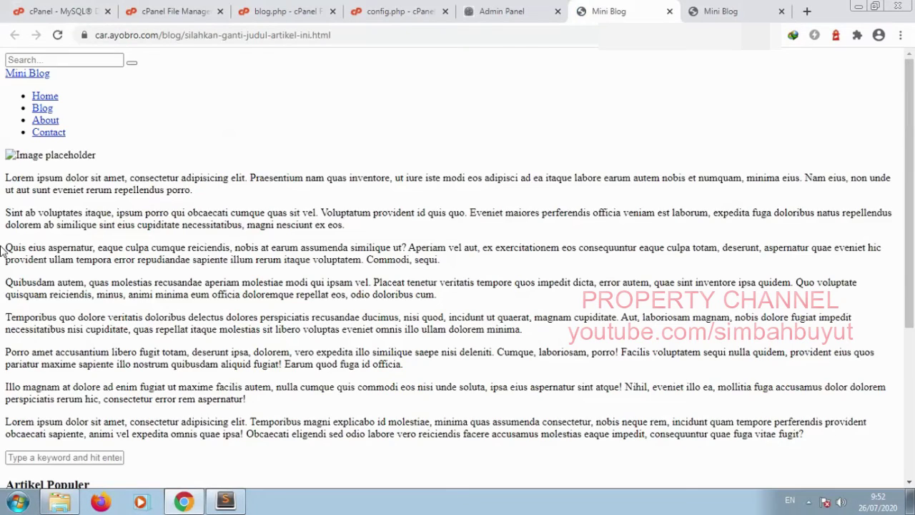
{"action": "left_click_drag", "start_coordinate": [351, 34], "coordinate": [185, 36]}
{"action": "left_click", "coordinate": [141, 211]}
{"action": "scroll", "coordinate": [141, 212], "scroll_direction": "down", "scroll_amount": 3}
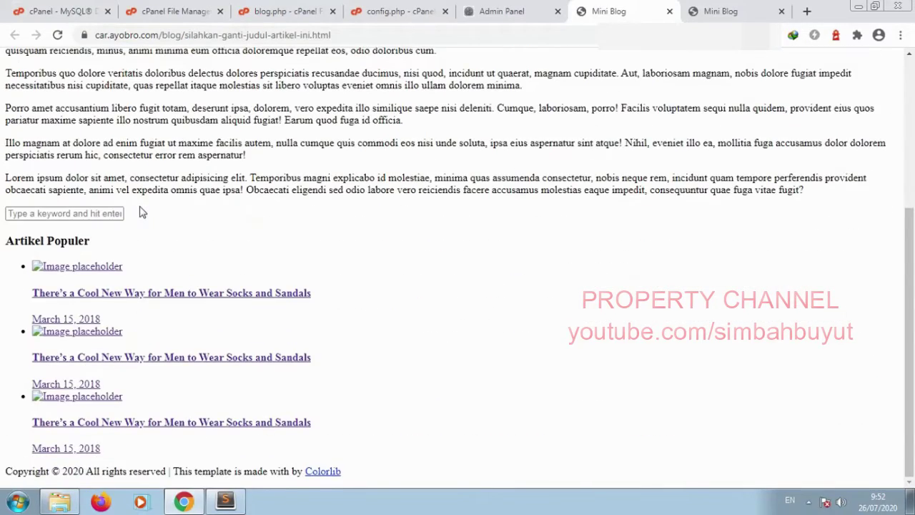
{"action": "scroll", "coordinate": [141, 212], "scroll_direction": "up", "scroll_amount": 2}
{"action": "scroll", "coordinate": [141, 212], "scroll_direction": "up", "scroll_amount": 1}
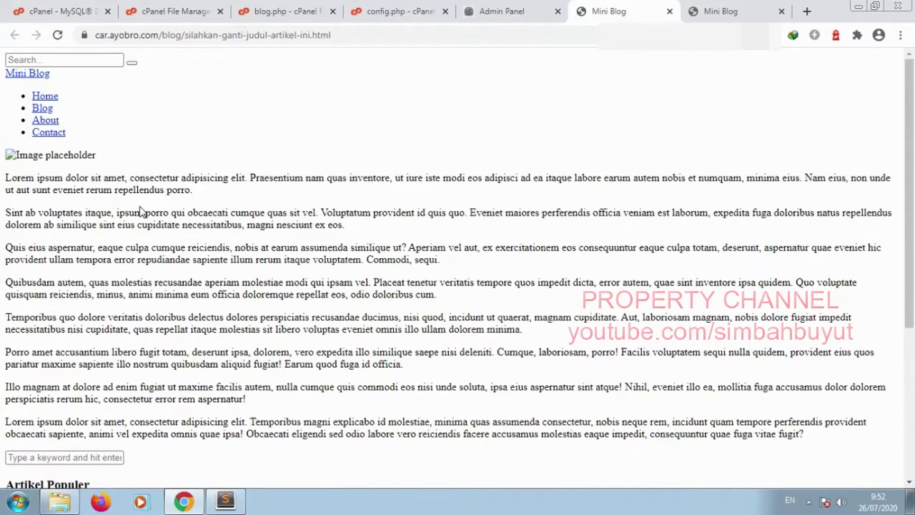
{"action": "left_click", "coordinate": [262, 16]}
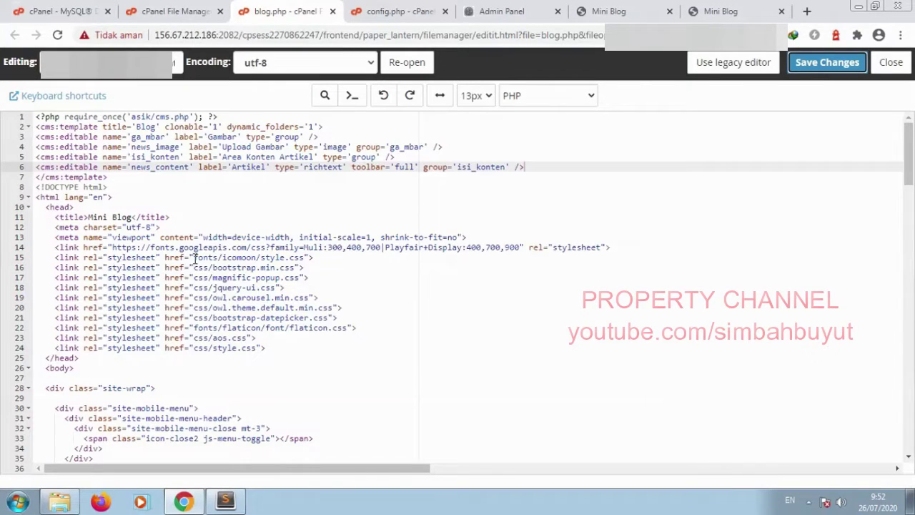
Step: Add a leading '/' to the font and CSS paths on lines 15–24 of blog.php
{"action": "left_click", "coordinate": [195, 257]}
{"action": "type", "text": "/"}
{"action": "left_click", "coordinate": [193, 267]}
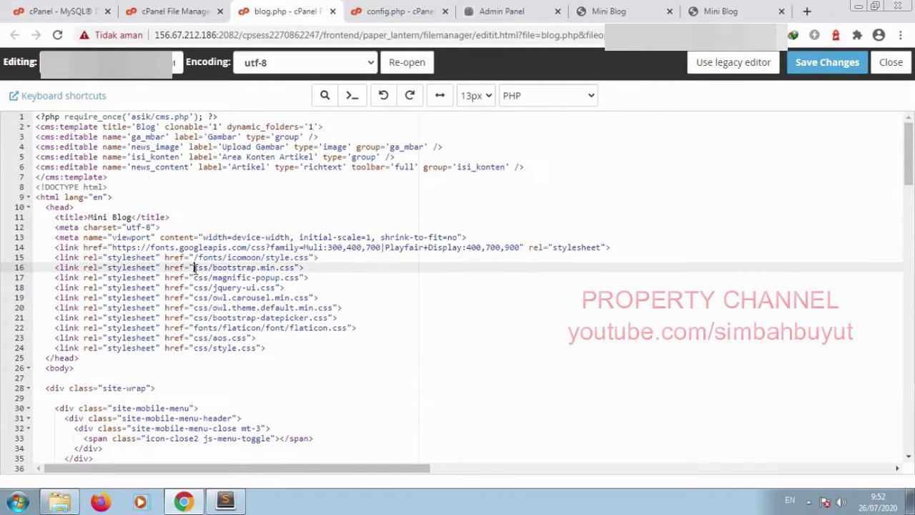
{"action": "type", "text": "/"}
{"action": "left_click", "coordinate": [194, 278]}
{"action": "type", "text": "/"}
{"action": "left_click", "coordinate": [195, 287]}
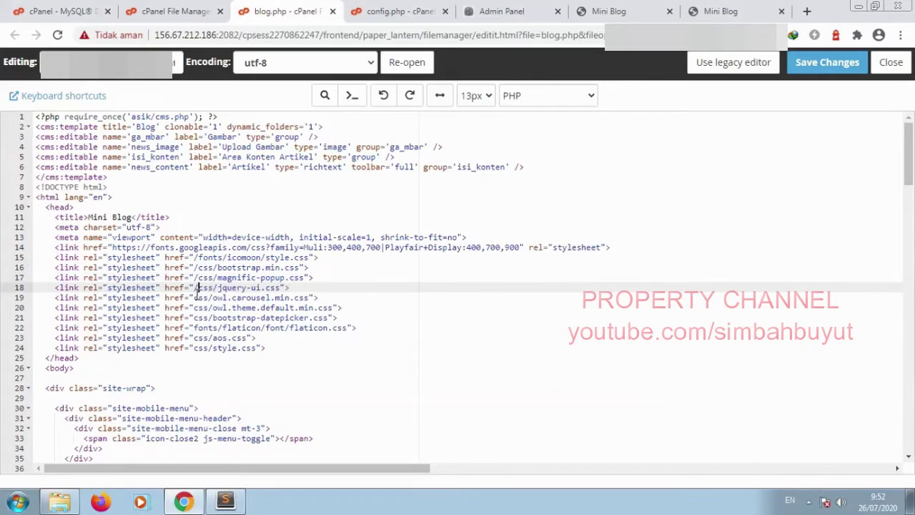
{"action": "type", "text": "/"}
{"action": "left_click", "coordinate": [194, 297]}
{"action": "type", "text": "/"}
{"action": "left_click", "coordinate": [194, 308]}
{"action": "type", "text": "/"}
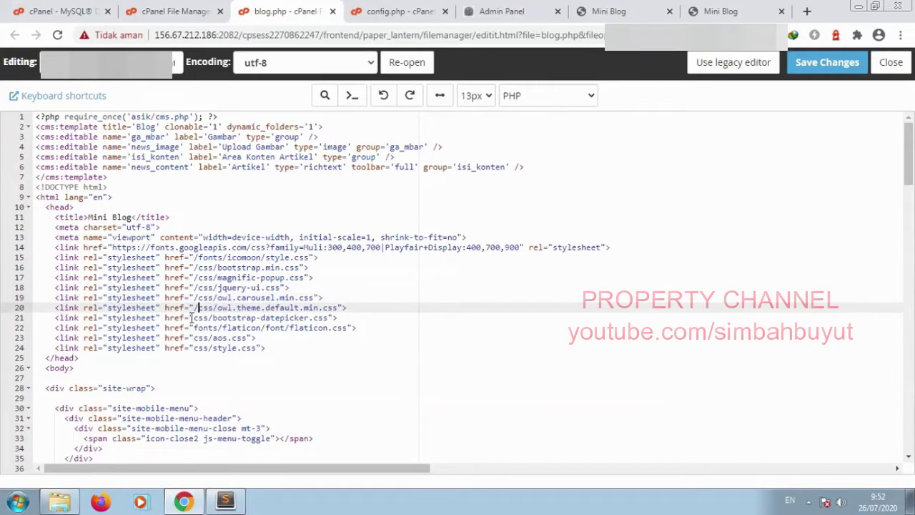
{"action": "left_click", "coordinate": [195, 318]}
{"action": "type", "text": "/"}
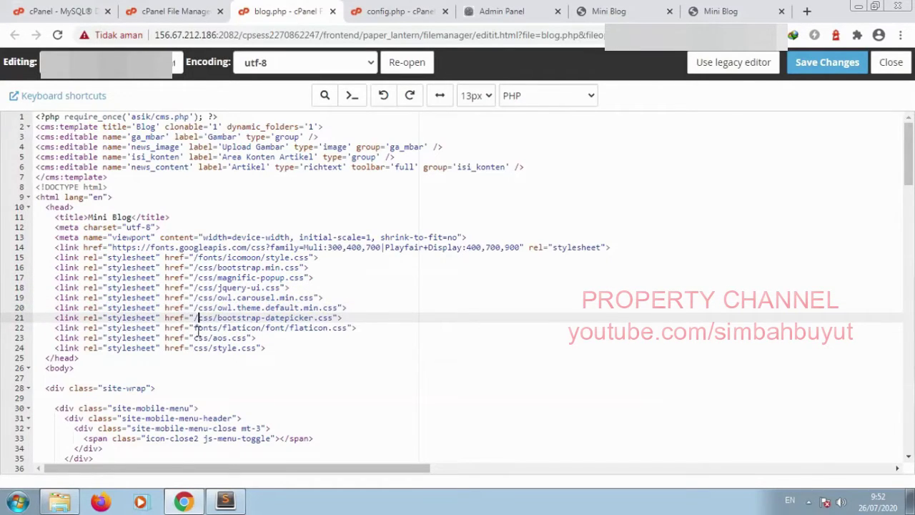
{"action": "left_click", "coordinate": [194, 327]}
{"action": "type", "text": "/"}
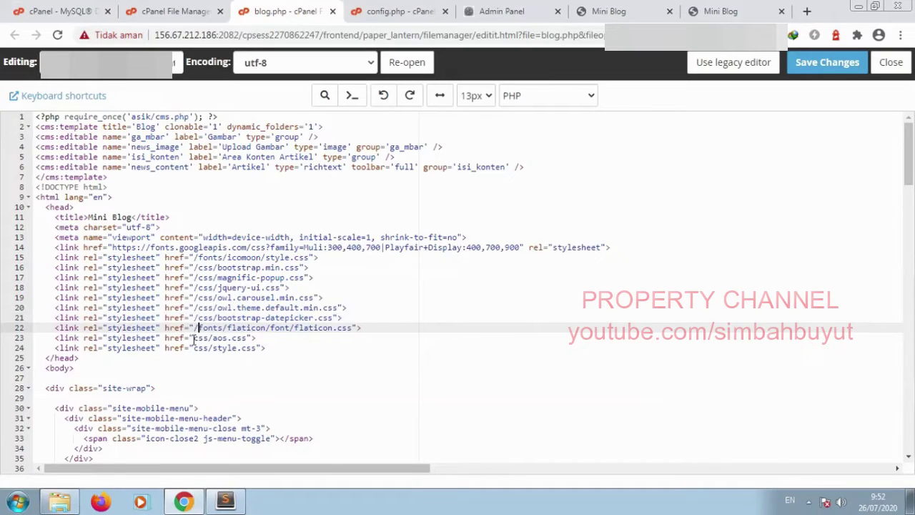
{"action": "left_click", "coordinate": [194, 337]}
{"action": "type", "text": "/"}
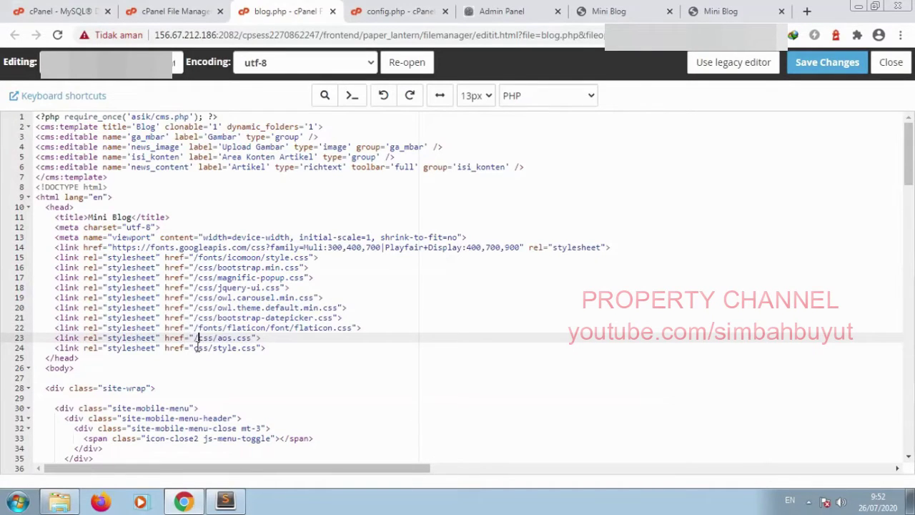
{"action": "left_click", "coordinate": [195, 347]}
{"action": "type", "text": "/"}
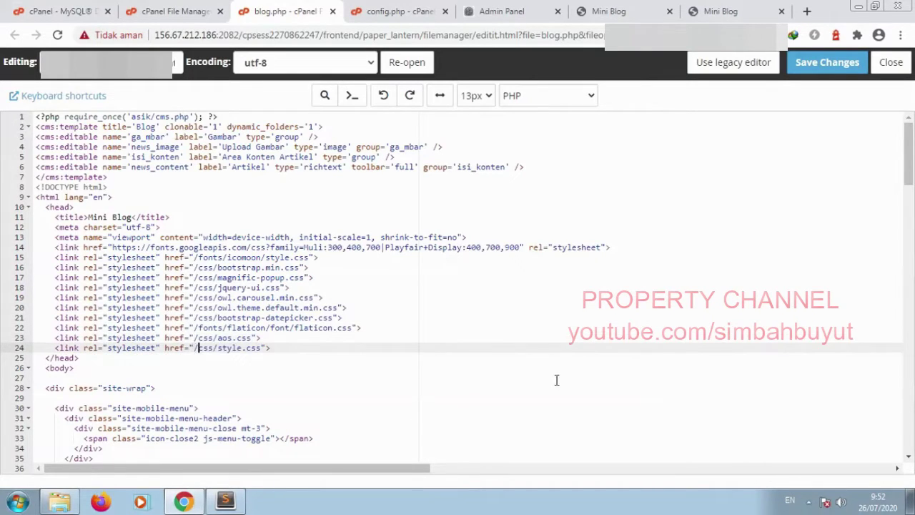
Step: Make the script paths on lines 170–180 root-relative, ending with /js/aos.js, and save blog.php
{"action": "left_click_drag", "start_coordinate": [909, 164], "coordinate": [914, 440]}
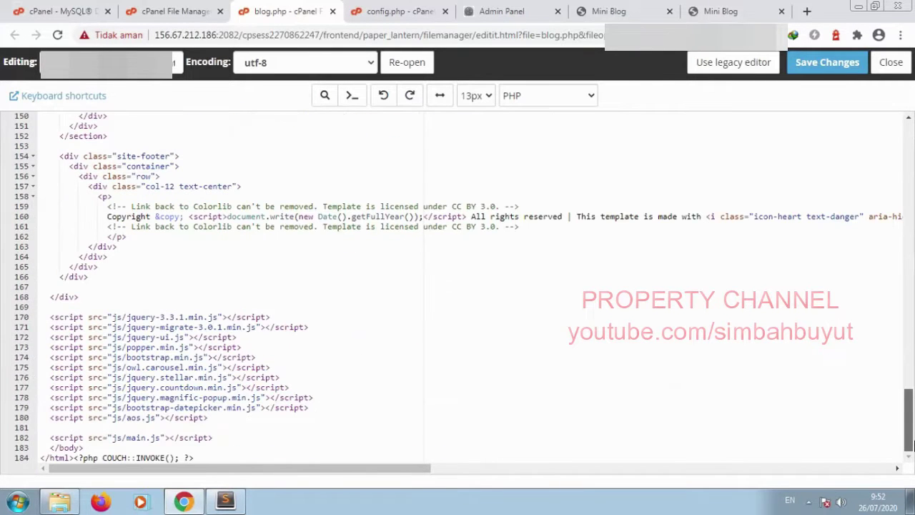
{"action": "left_click", "coordinate": [113, 316]}
{"action": "type", "text": "/"}
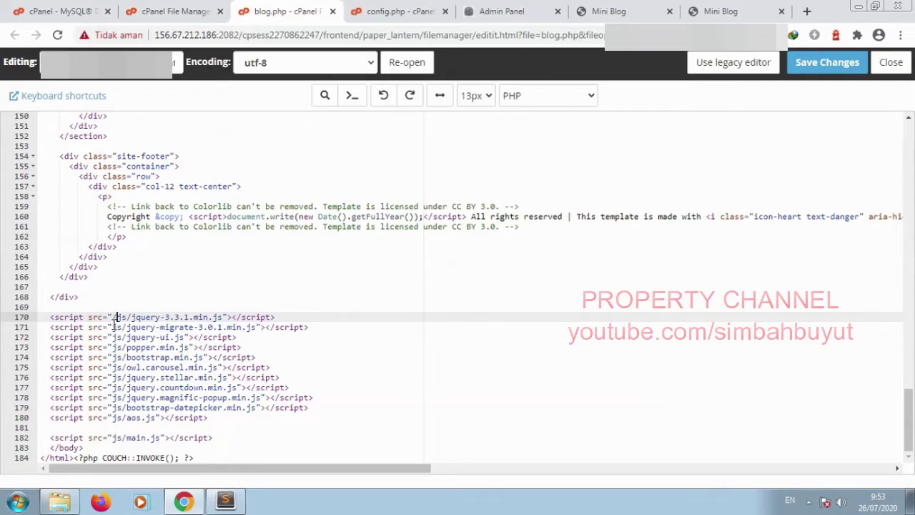
{"action": "left_click", "coordinate": [113, 327]}
{"action": "type", "text": "/"}
{"action": "left_click", "coordinate": [114, 337]}
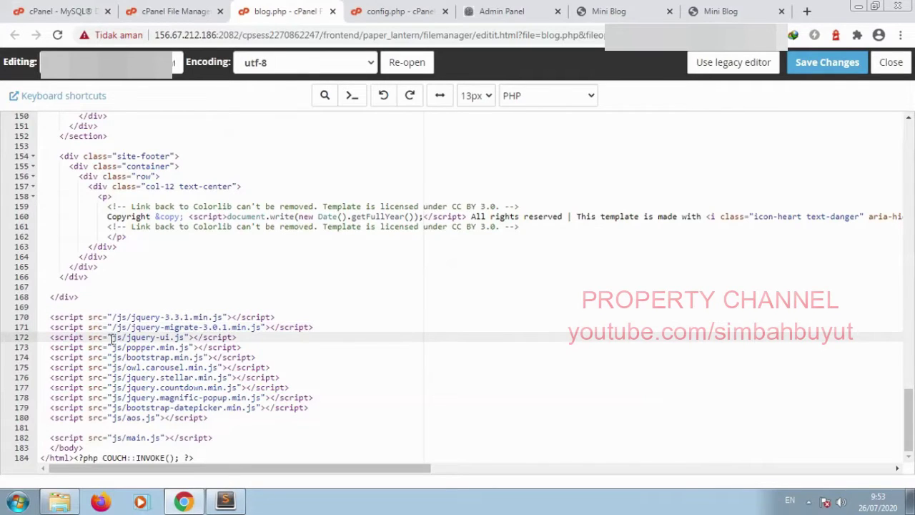
{"action": "type", "text": "/"}
{"action": "left_click", "coordinate": [114, 347]}
{"action": "type", "text": "/"}
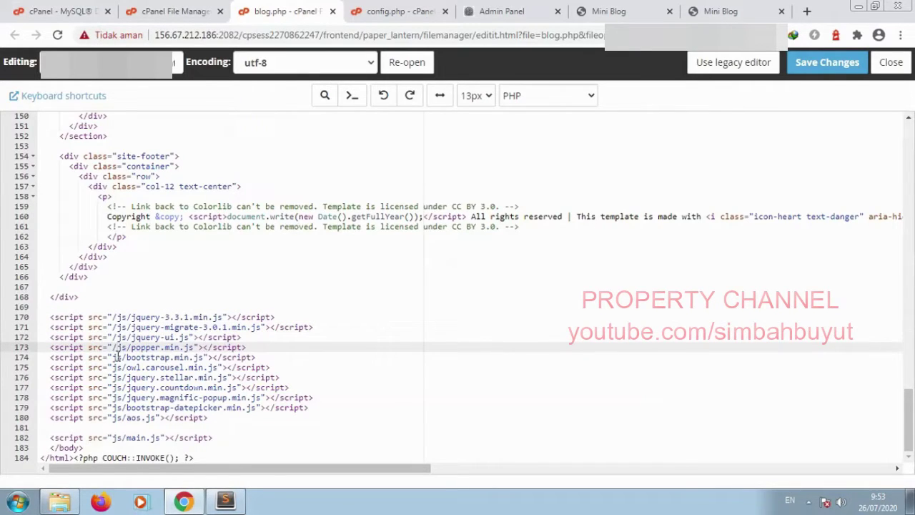
{"action": "left_click", "coordinate": [114, 356]}
{"action": "type", "text": "/"}
{"action": "left_click", "coordinate": [113, 367]}
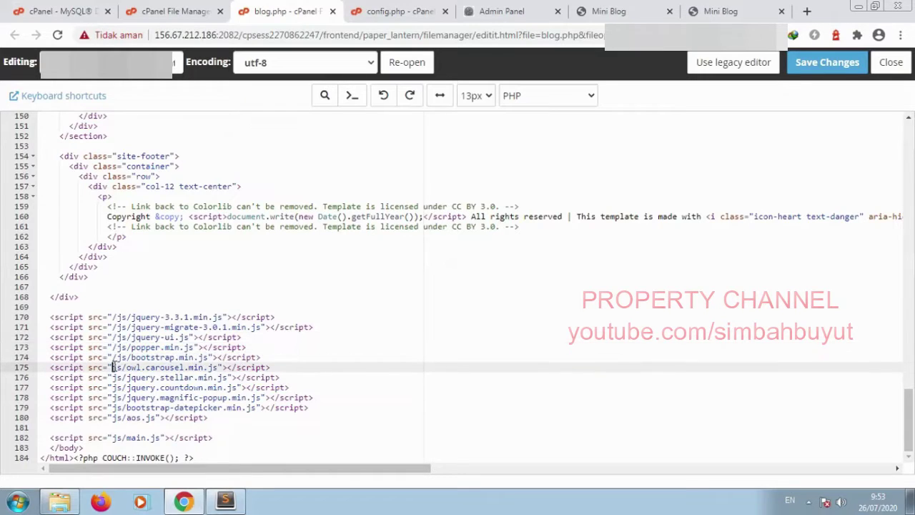
{"action": "type", "text": "/"}
{"action": "left_click", "coordinate": [114, 377]}
{"action": "type", "text": "/"}
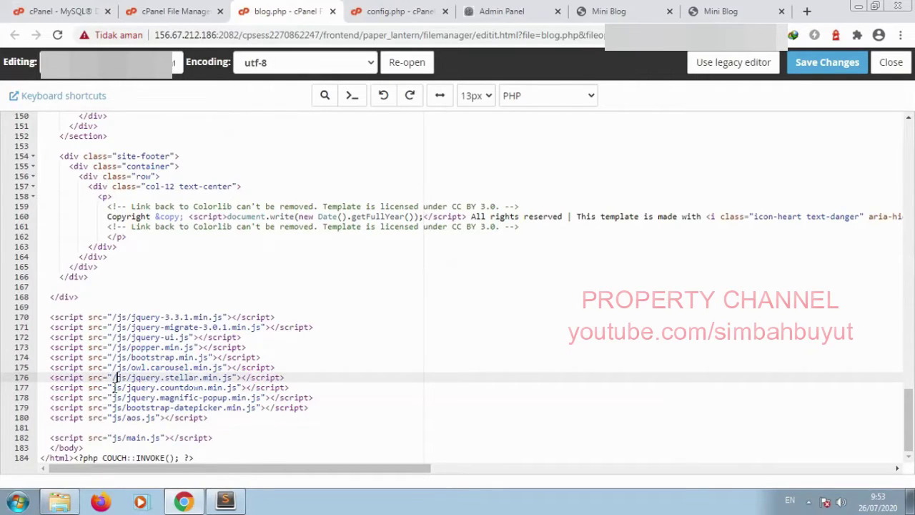
{"action": "left_click", "coordinate": [114, 387]}
{"action": "type", "text": "/"}
{"action": "left_click", "coordinate": [113, 397]}
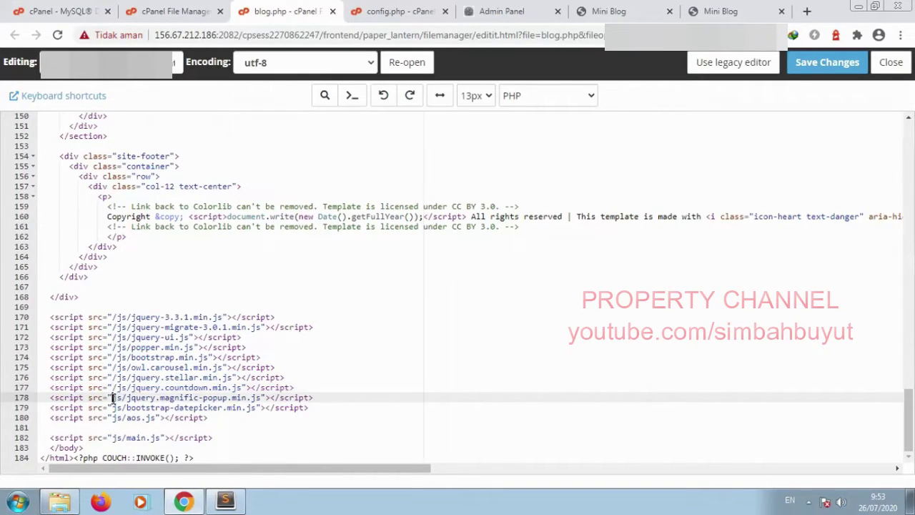
{"action": "type", "text": "/"}
{"action": "left_click", "coordinate": [114, 407]}
{"action": "type", "text": "/"}
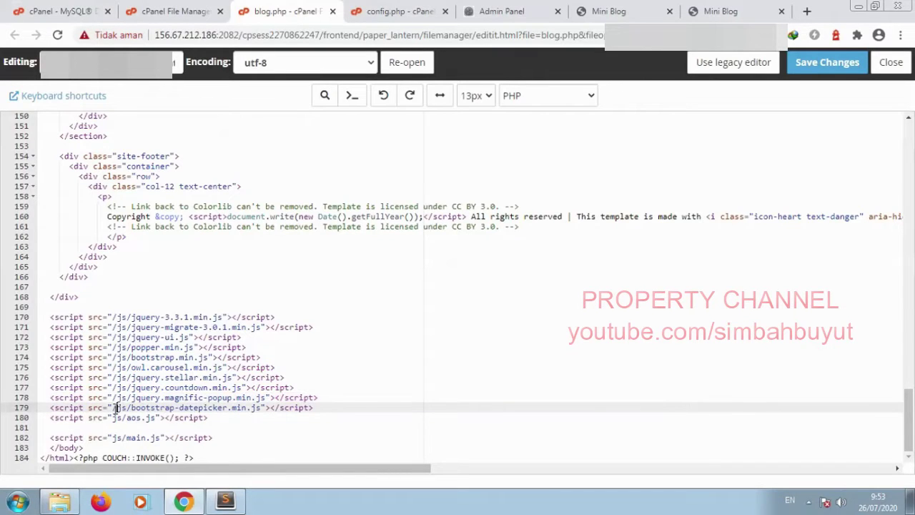
{"action": "left_click", "coordinate": [114, 418]}
{"action": "type", "text": "/"}
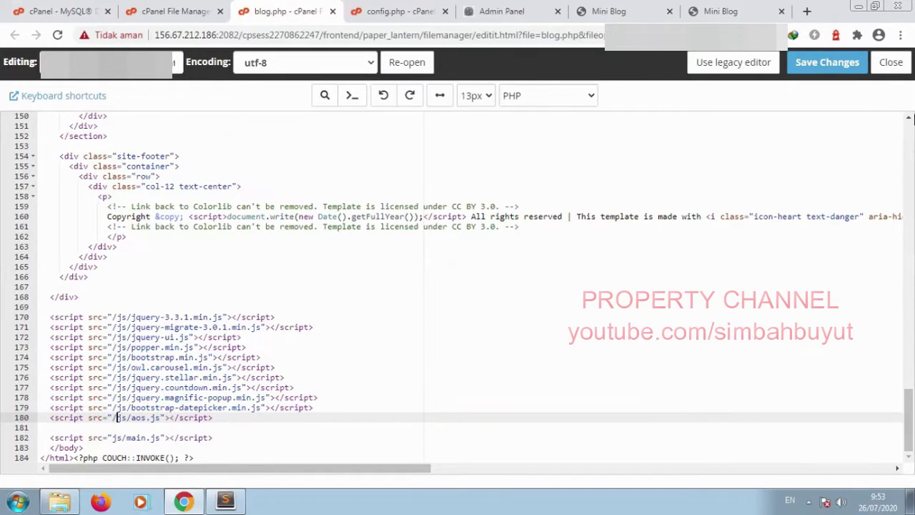
{"action": "left_click", "coordinate": [847, 70]}
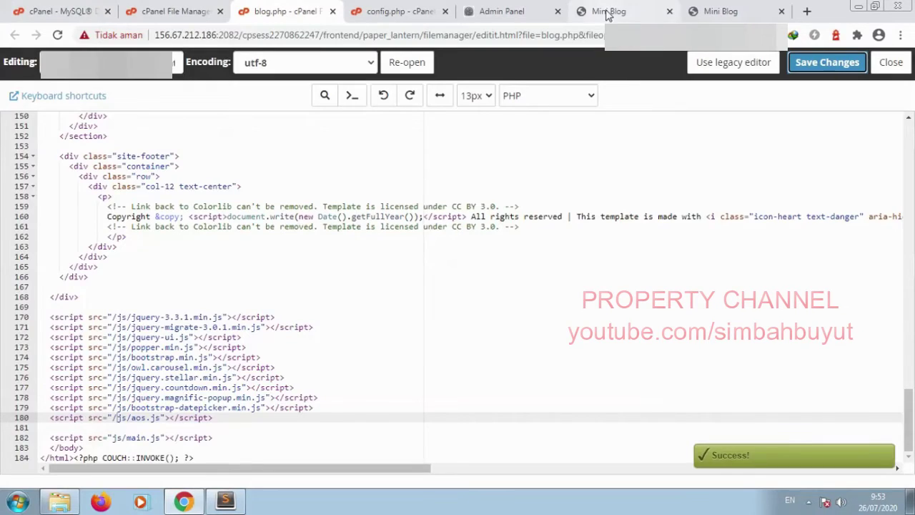
{"action": "left_click", "coordinate": [606, 12]}
{"action": "left_click", "coordinate": [58, 35]}
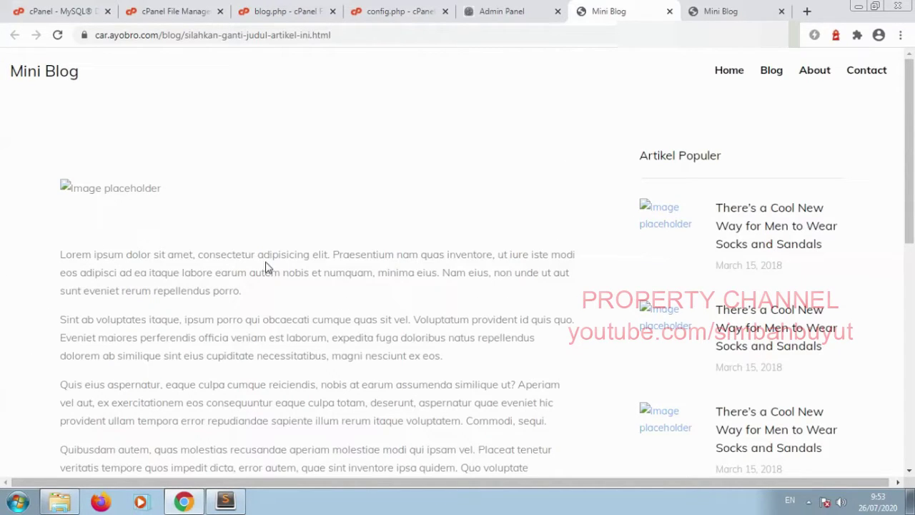
{"action": "left_click", "coordinate": [295, 10]}
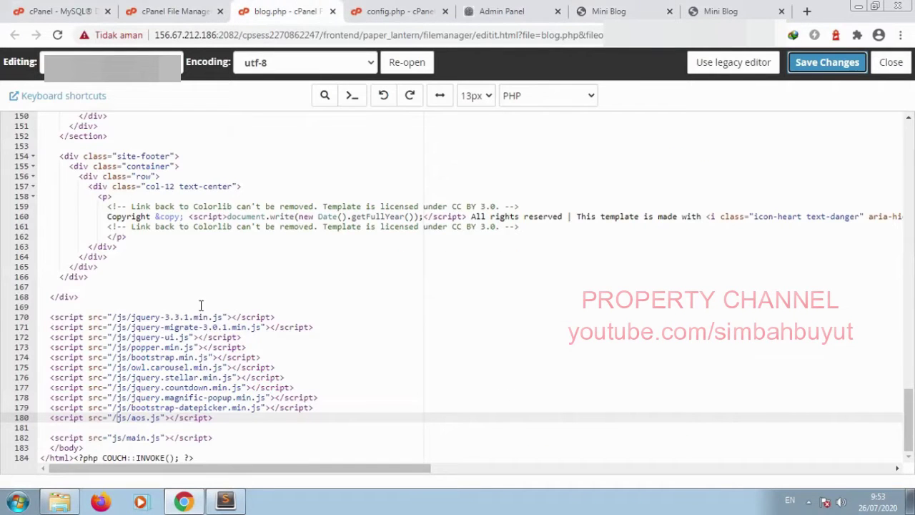
{"action": "left_click", "coordinate": [117, 317]}
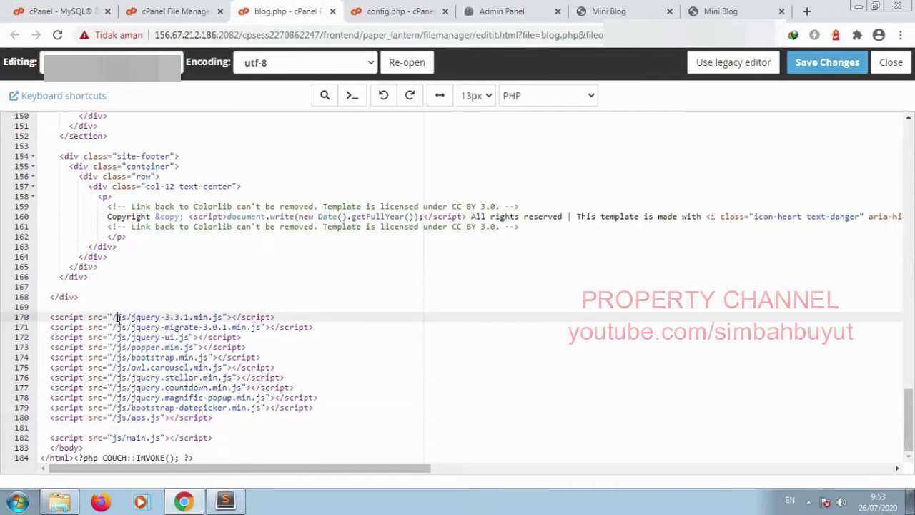
{"action": "scroll", "coordinate": [116, 316], "scroll_direction": "up", "scroll_amount": 20}
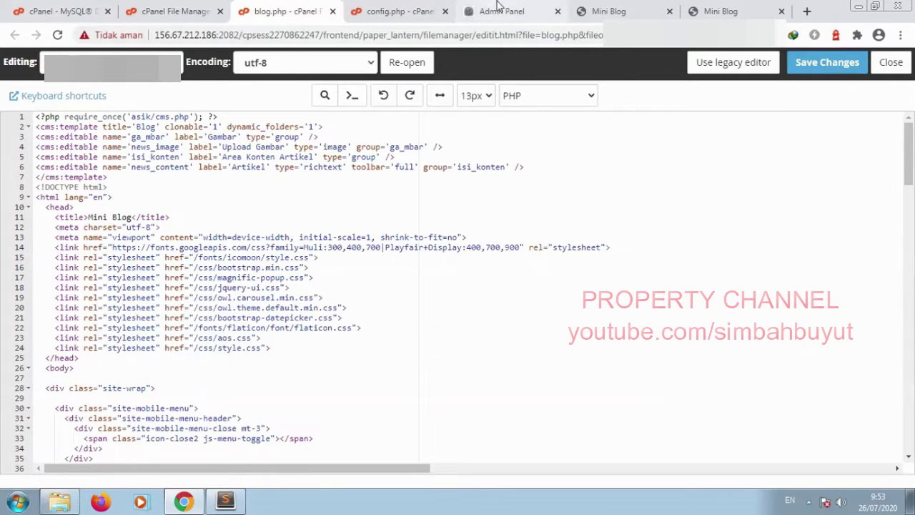
{"action": "left_click", "coordinate": [499, 8]}
Step: In the article image browser, create a blog subfolder under image and open it
{"action": "left_click", "coordinate": [361, 318]}
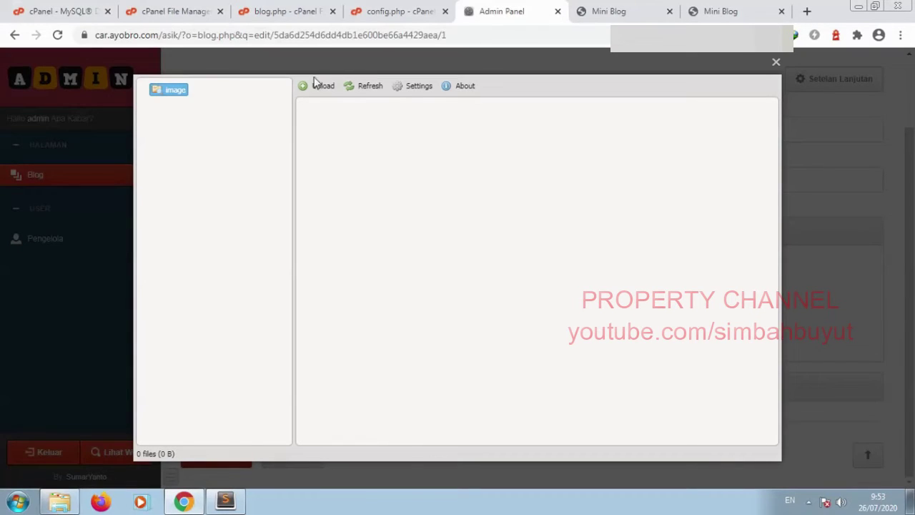
{"action": "right_click", "coordinate": [159, 92]}
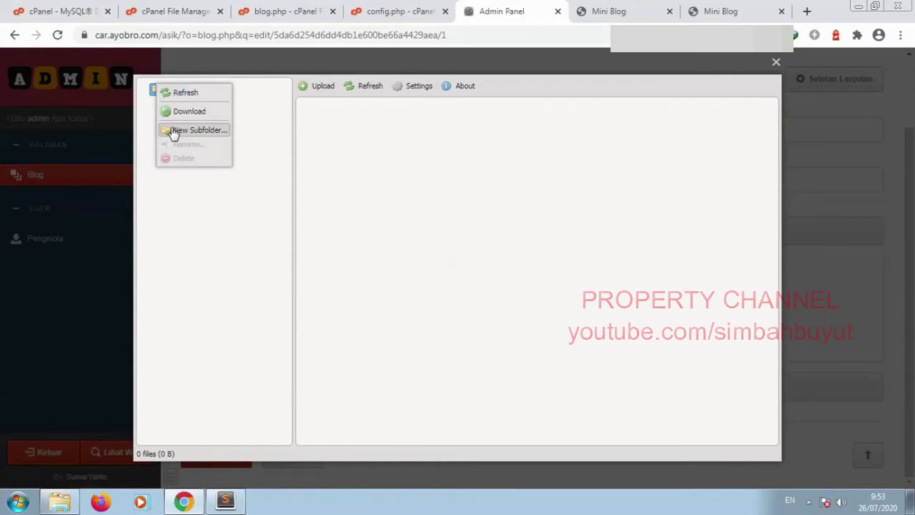
{"action": "left_click", "coordinate": [172, 129]}
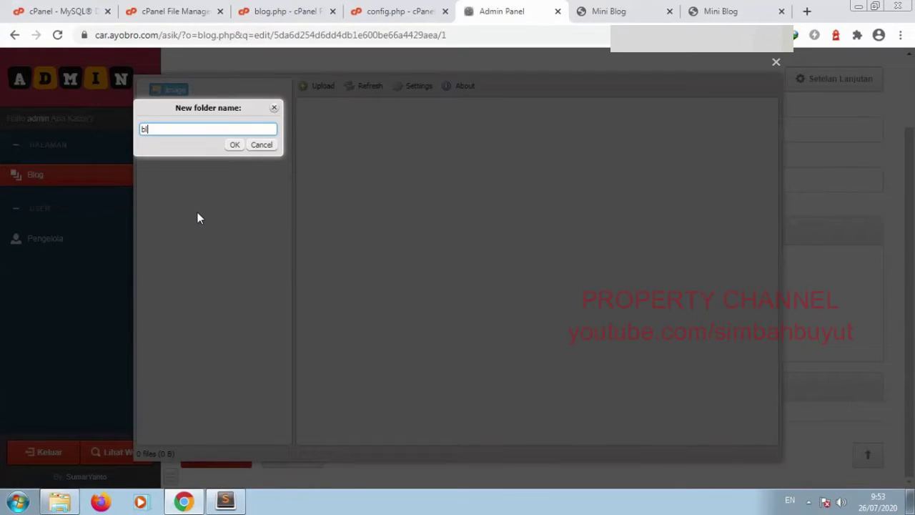
{"action": "left_click", "coordinate": [235, 145]}
{"action": "left_click", "coordinate": [183, 103]}
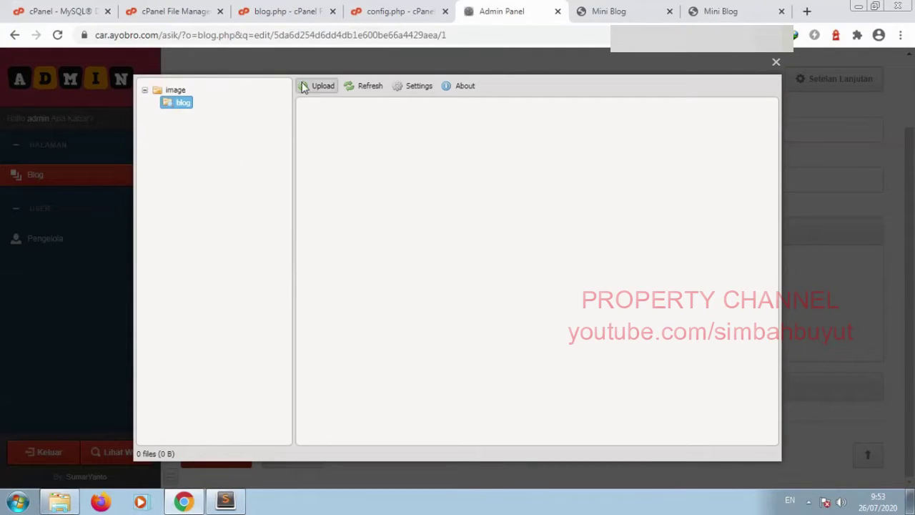
Step: Upload img_1.jpg from miniblog/images into blog and insert it as the article image
{"action": "left_click", "coordinate": [320, 86]}
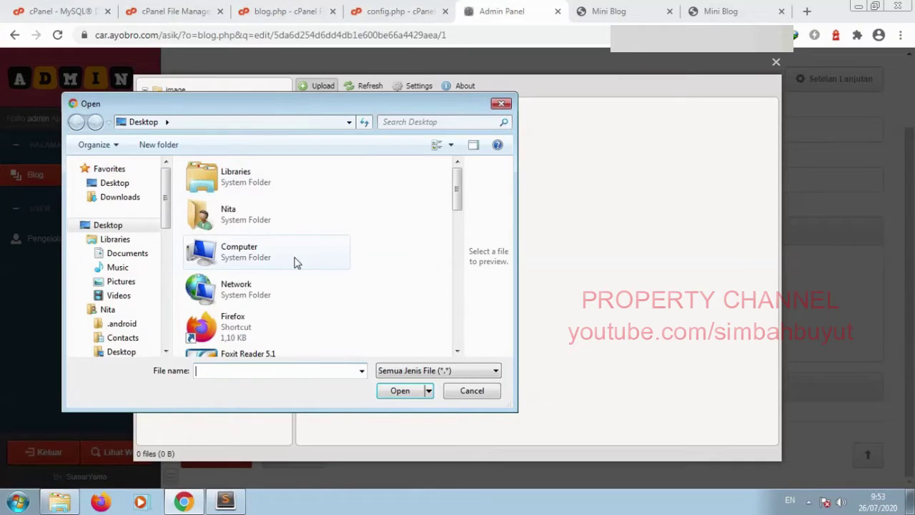
{"action": "scroll", "coordinate": [292, 263], "scroll_direction": "down", "scroll_amount": 5}
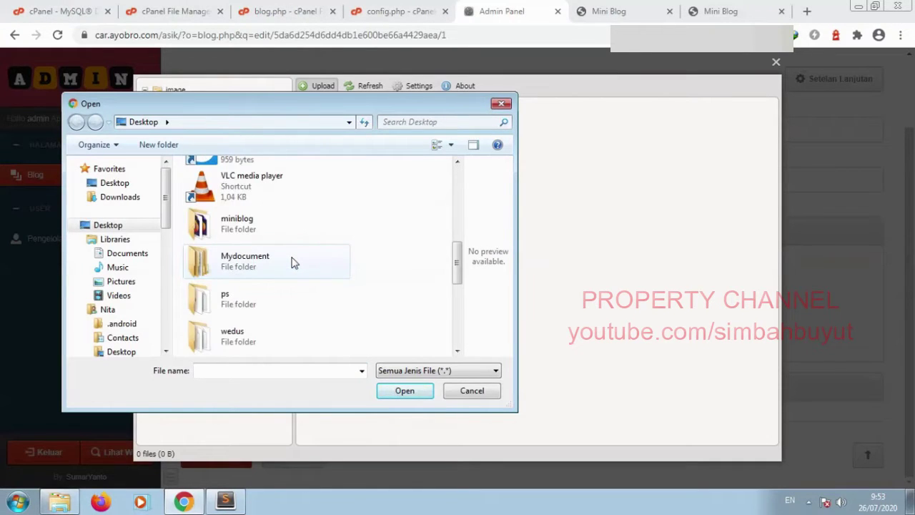
{"action": "scroll", "coordinate": [292, 263], "scroll_direction": "down", "scroll_amount": 3}
{"action": "scroll", "coordinate": [285, 241], "scroll_direction": "up", "scroll_amount": 3}
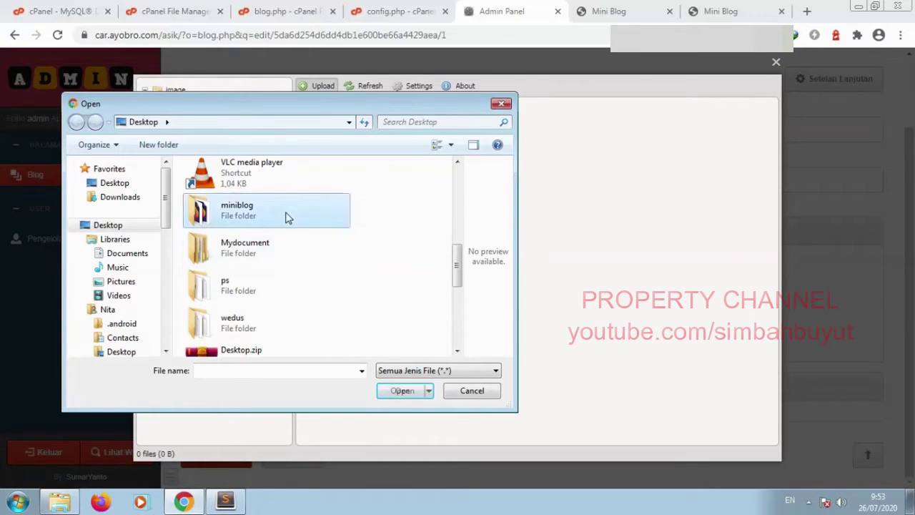
{"action": "double_click", "coordinate": [286, 215]}
{"action": "double_click", "coordinate": [273, 208]}
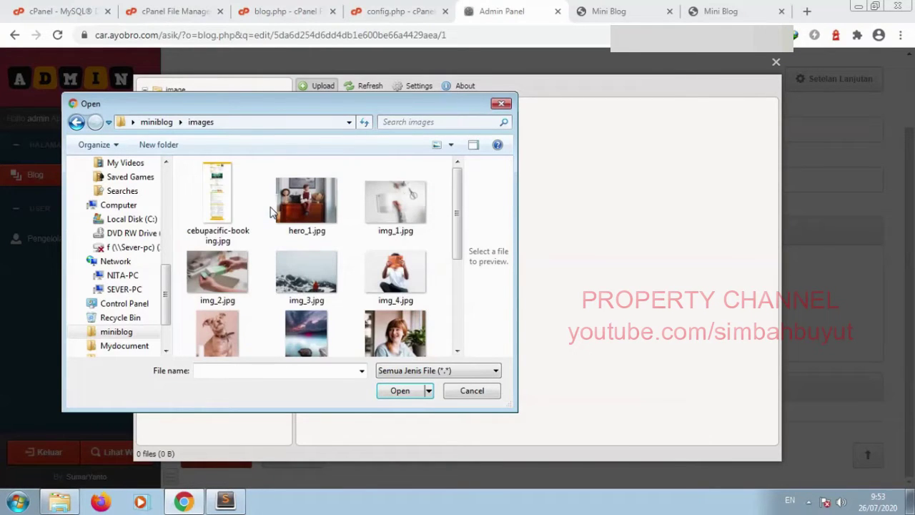
{"action": "scroll", "coordinate": [271, 212], "scroll_direction": "down", "scroll_amount": 5}
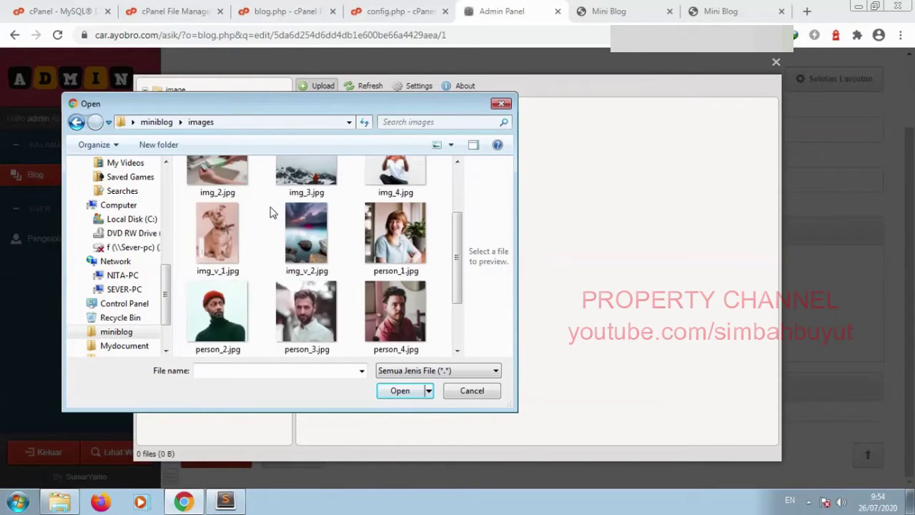
{"action": "scroll", "coordinate": [271, 211], "scroll_direction": "up", "scroll_amount": 5}
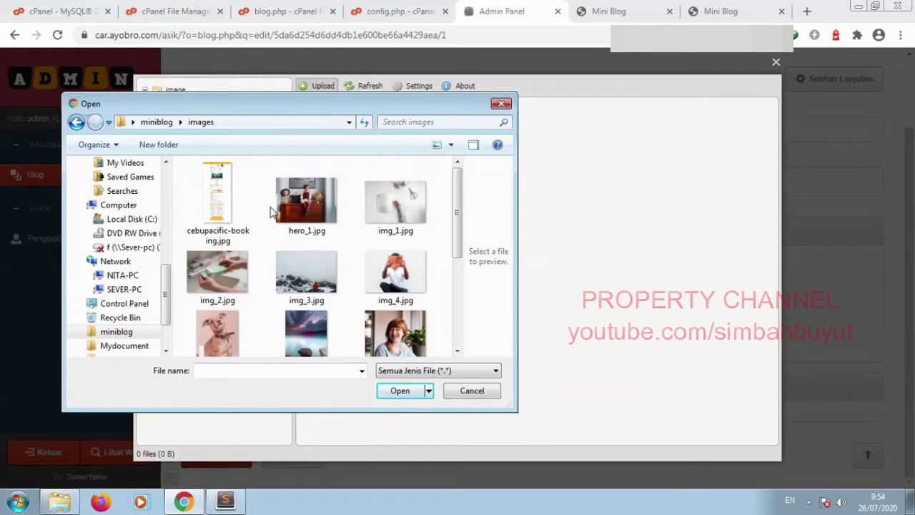
{"action": "double_click", "coordinate": [384, 206]}
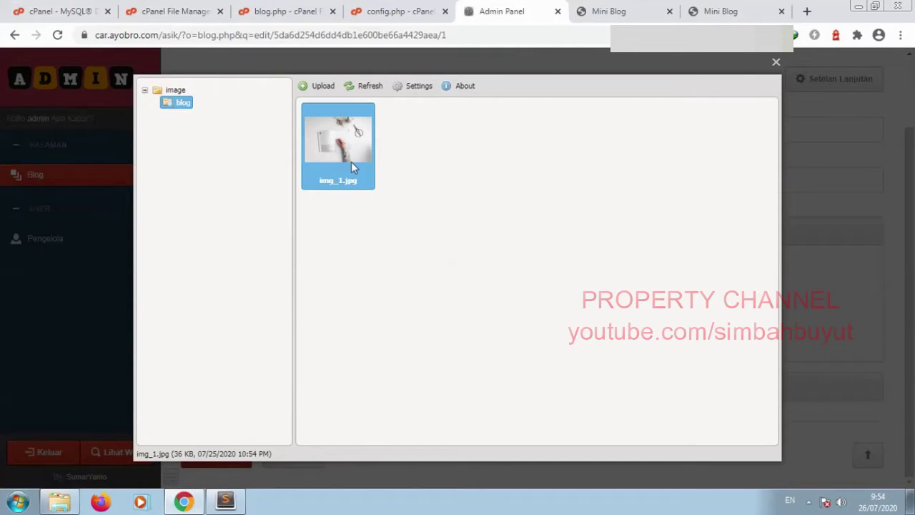
{"action": "double_click", "coordinate": [351, 161]}
Step: Enter 'Test artikel' as the article content and save the post
{"action": "left_click", "coordinate": [278, 381]}
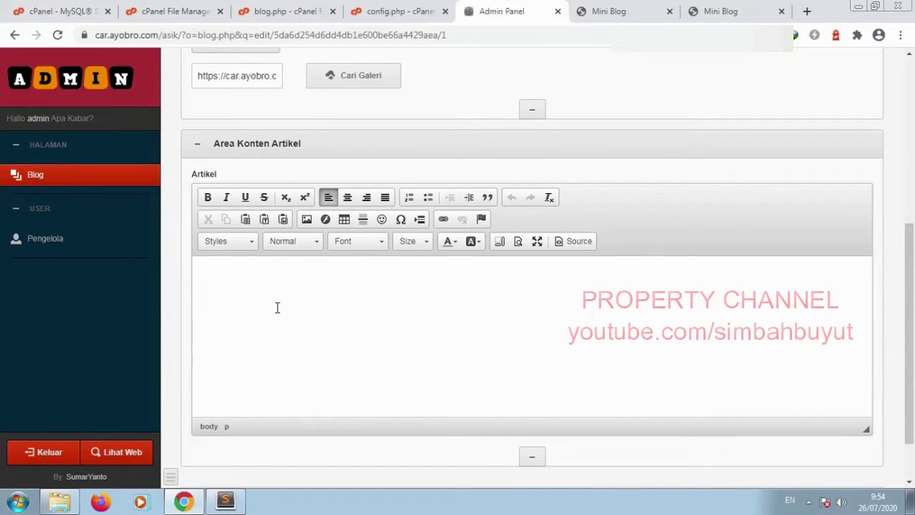
{"action": "type", "text": "Test artikel"}
{"action": "scroll", "coordinate": [253, 327], "scroll_direction": "down", "scroll_amount": 1}
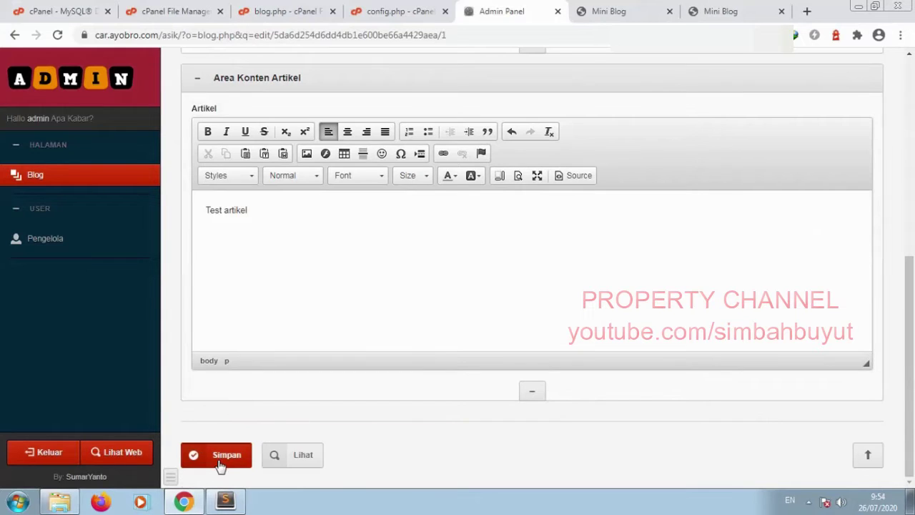
{"action": "left_click", "coordinate": [219, 461]}
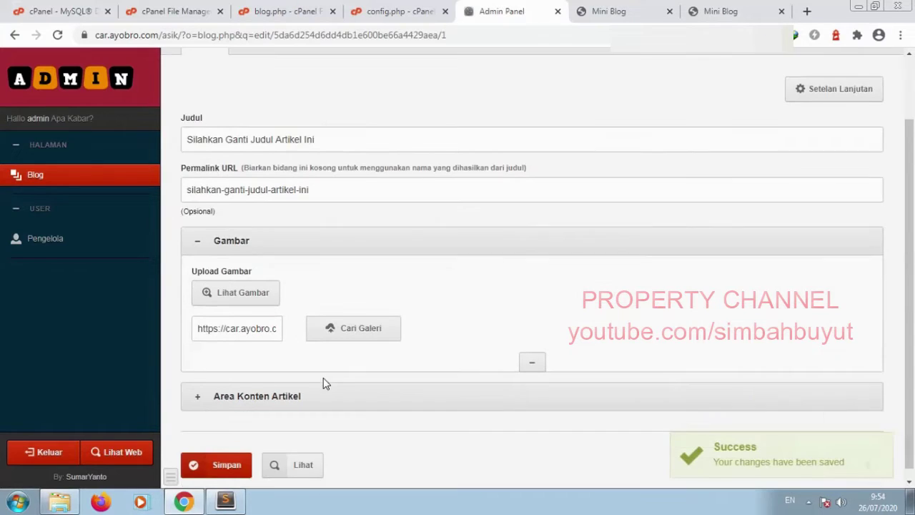
Step: View the post on the site, close the extra Mini Blog tabs, and return to blog.php
{"action": "left_click", "coordinate": [302, 458]}
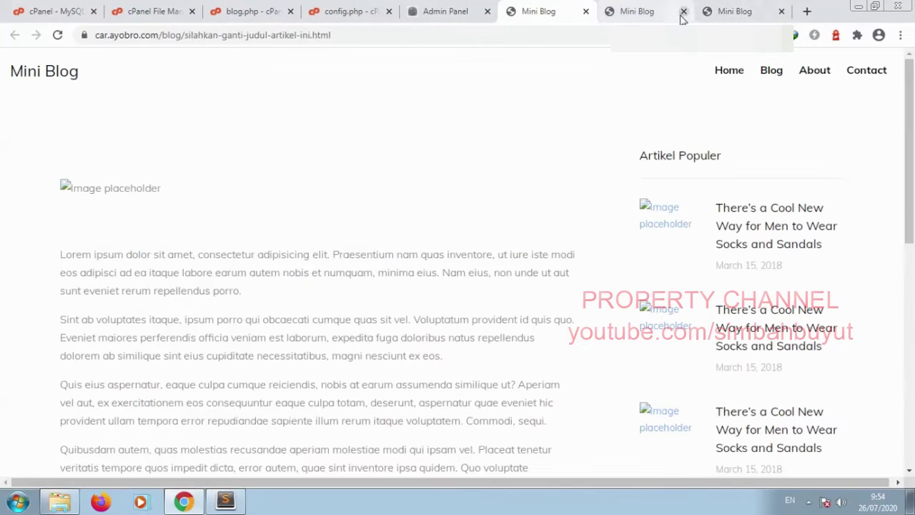
{"action": "left_click", "coordinate": [683, 12]}
{"action": "left_click", "coordinate": [682, 12]}
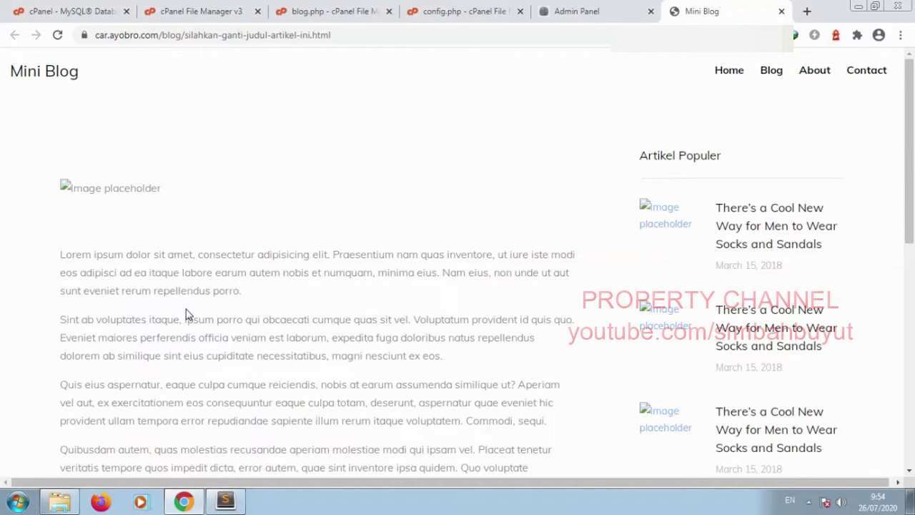
{"action": "left_click", "coordinate": [322, 13]}
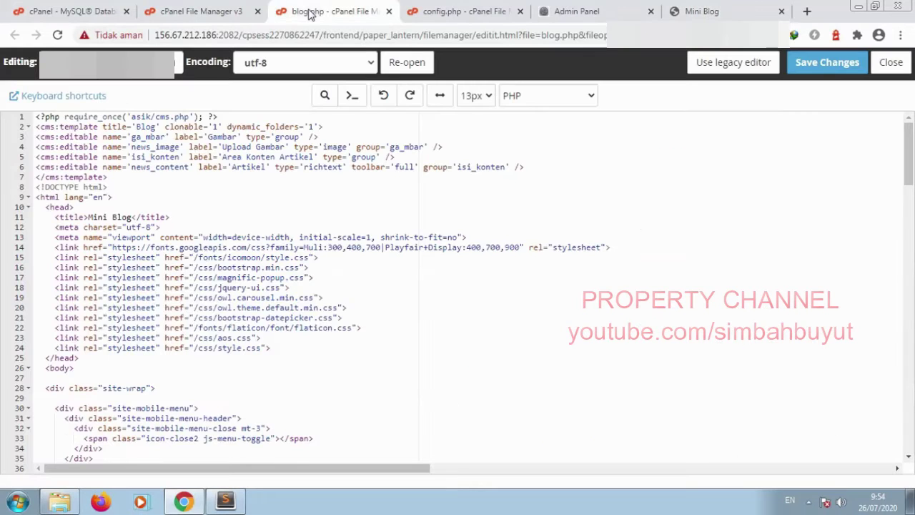
Step: Replace the placeholder paragraphs on lines 82–90 with <cms:show news_content />
{"action": "scroll", "coordinate": [189, 295], "scroll_direction": "down", "scroll_amount": 7}
{"action": "scroll", "coordinate": [189, 294], "scroll_direction": "down", "scroll_amount": 3}
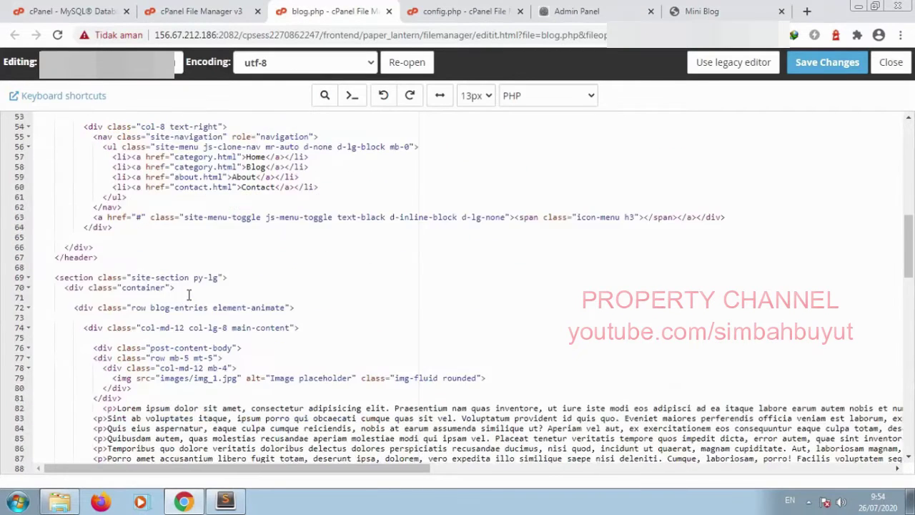
{"action": "scroll", "coordinate": [189, 295], "scroll_direction": "up", "scroll_amount": 1}
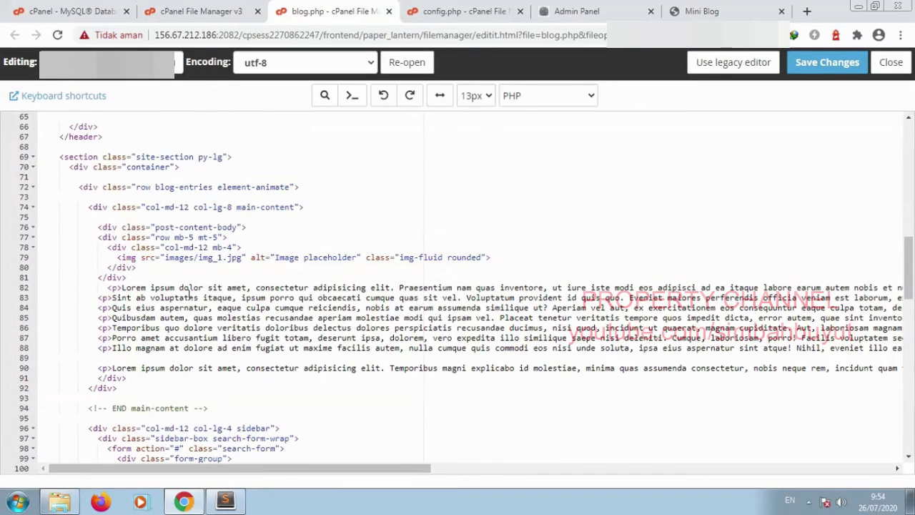
{"action": "left_click", "coordinate": [107, 287]}
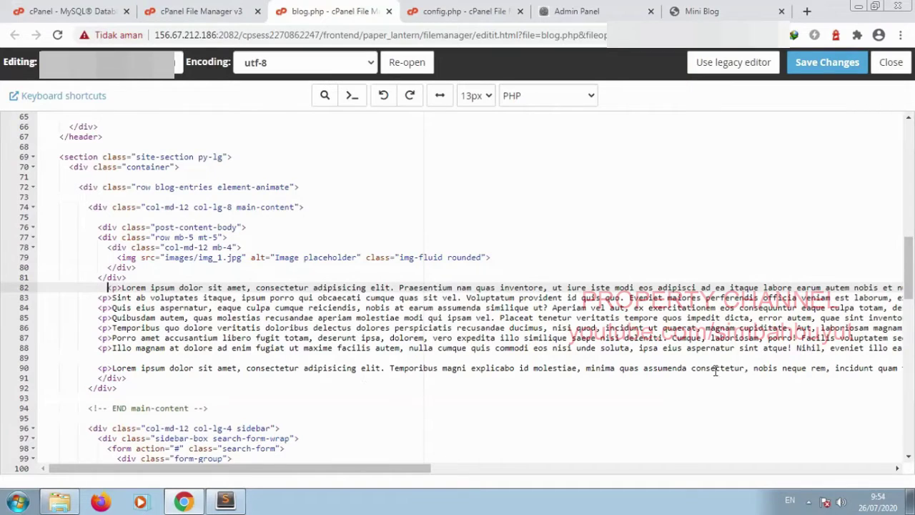
{"action": "left_click_drag", "start_coordinate": [240, 474], "coordinate": [741, 470]}
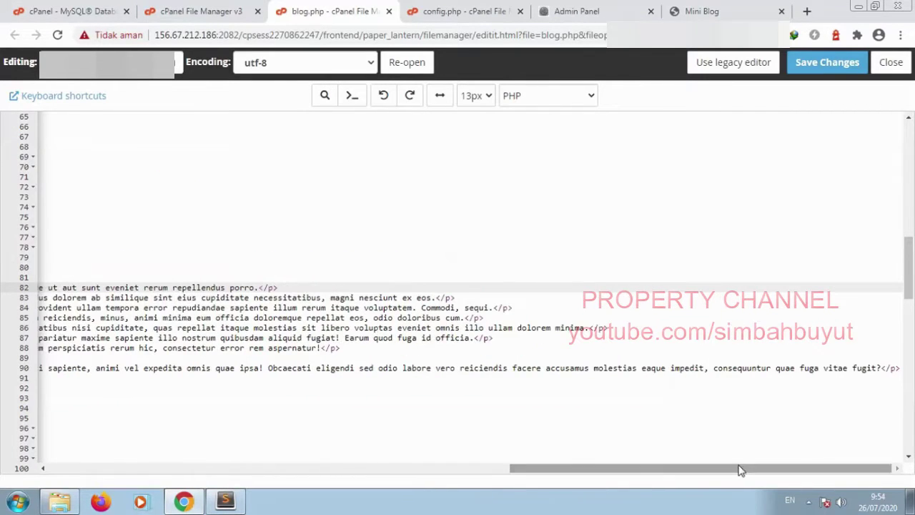
{"action": "left_click", "coordinate": [901, 370], "text": "shift"}
{"action": "left_click_drag", "start_coordinate": [722, 469], "coordinate": [109, 452]}
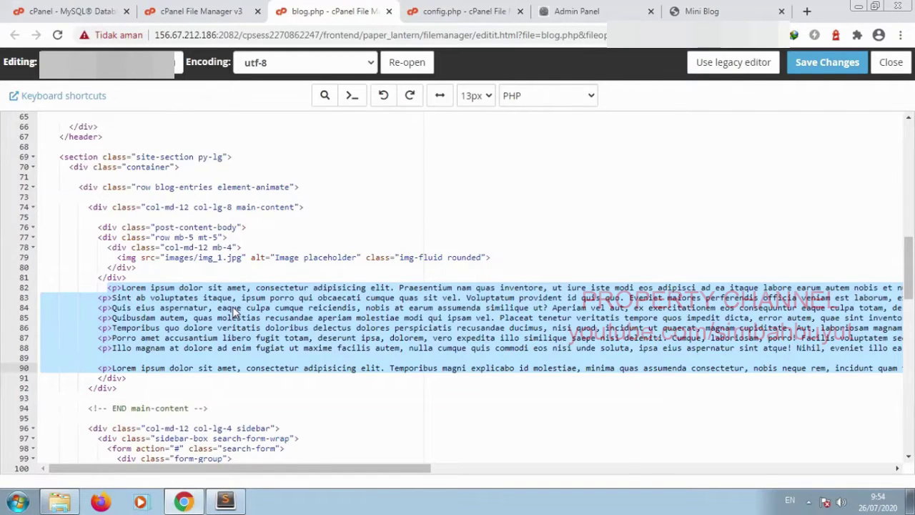
{"action": "type", "text": "<cms:s"}
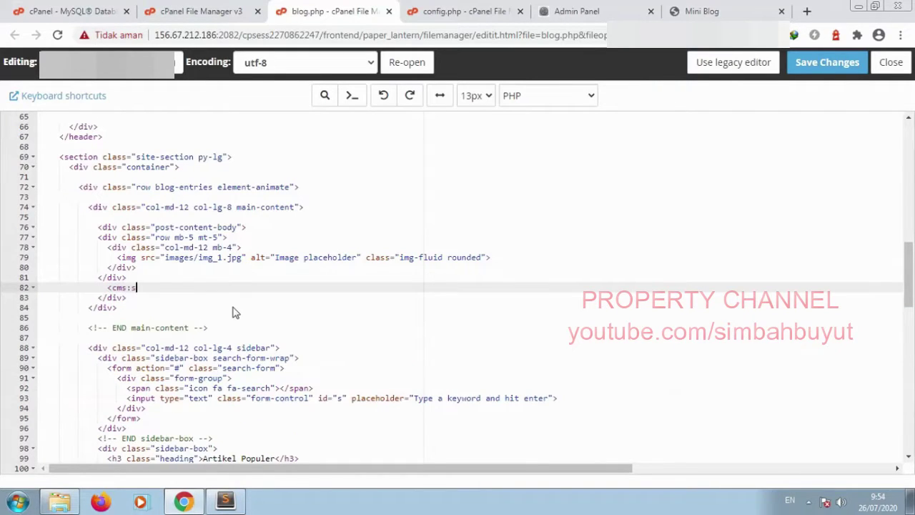
{"action": "type", "text": "how new_"}
{"action": "key", "text": "BackSpace"}
{"action": "key", "text": "BackSpace"}
{"action": "type", "text": "ws_content />"}
{"action": "scroll", "coordinate": [205, 293], "scroll_direction": "up", "scroll_amount": 15}
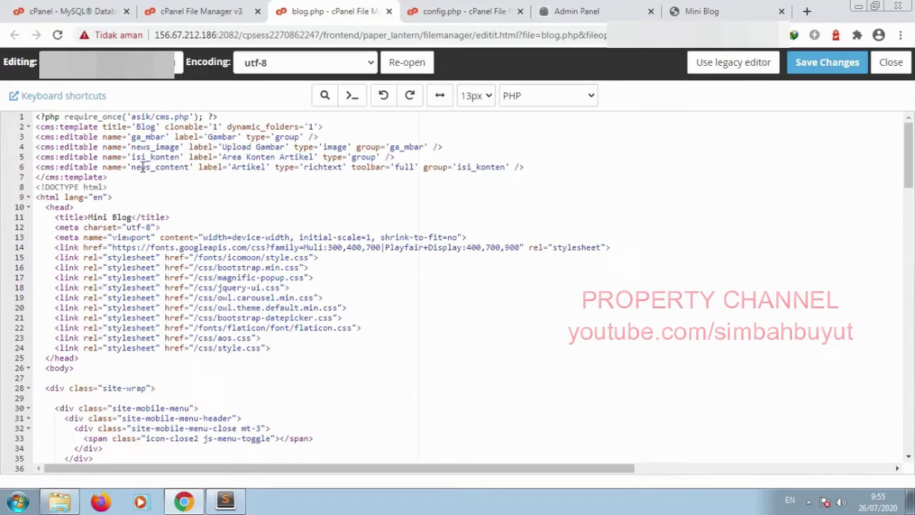
Step: Replace images/img_1.jpg in the line 79 img src with <cms:show news_image /> and save
{"action": "scroll", "coordinate": [194, 382], "scroll_direction": "down", "scroll_amount": 15}
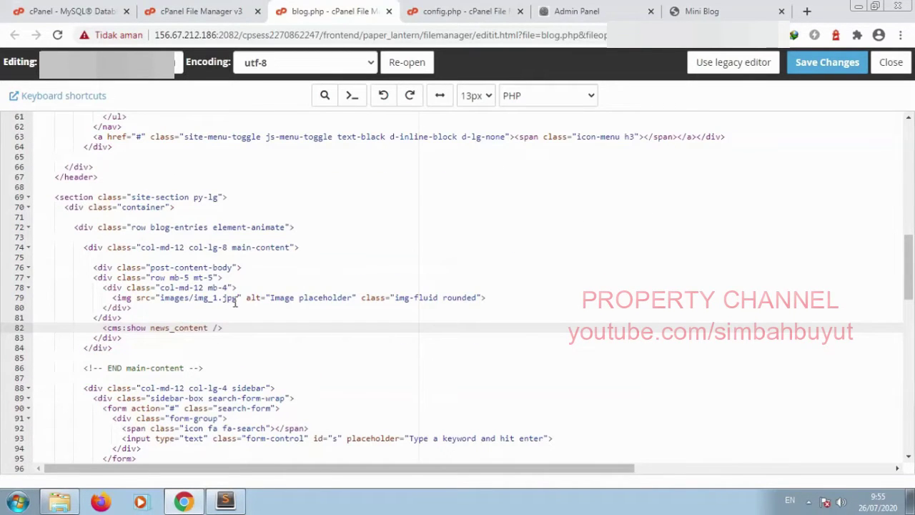
{"action": "left_click", "coordinate": [236, 299]}
{"action": "left_click", "coordinate": [159, 298], "text": "shift"}
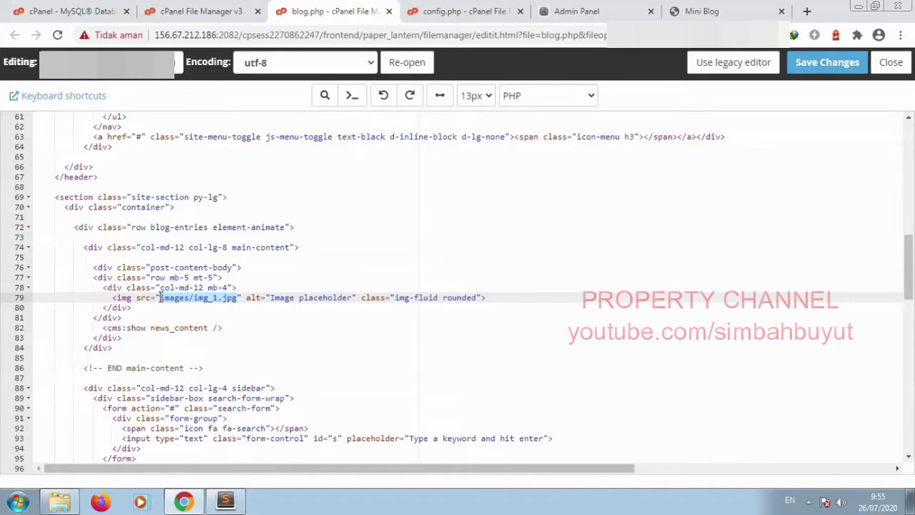
{"action": "type", "text": "cms:show"}
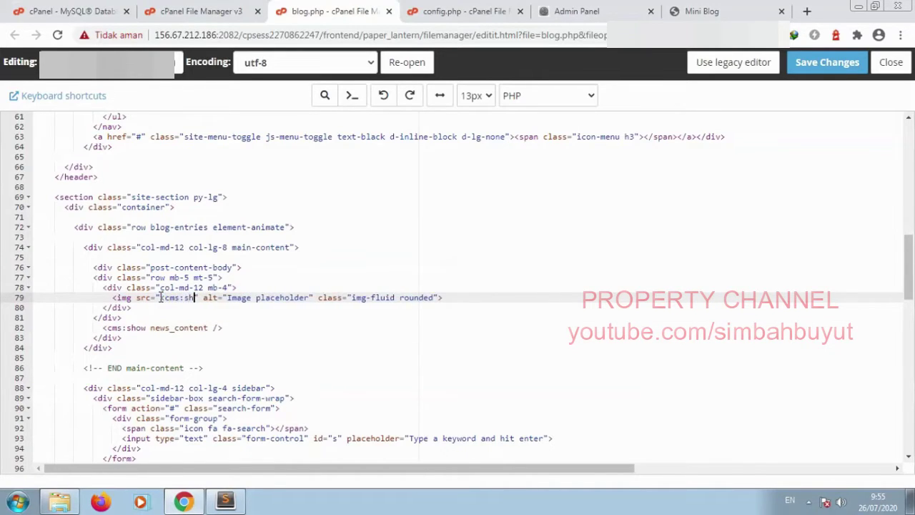
{"action": "type", "text": " news_im"}
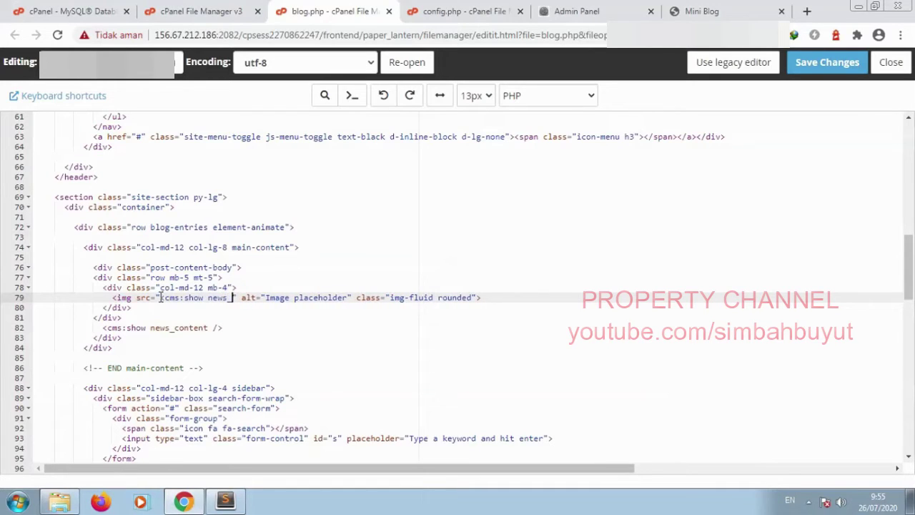
{"action": "type", "text": "age"}
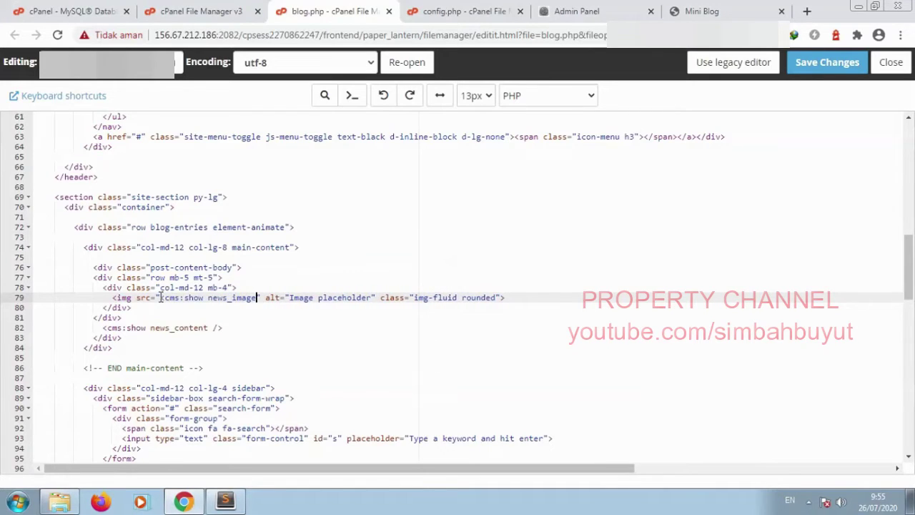
{"action": "type", "text": " />"}
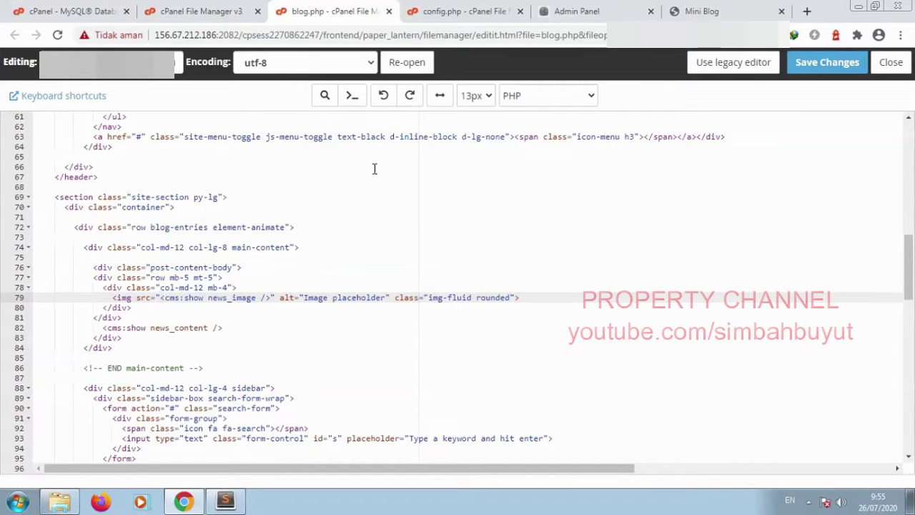
{"action": "left_click", "coordinate": [819, 64]}
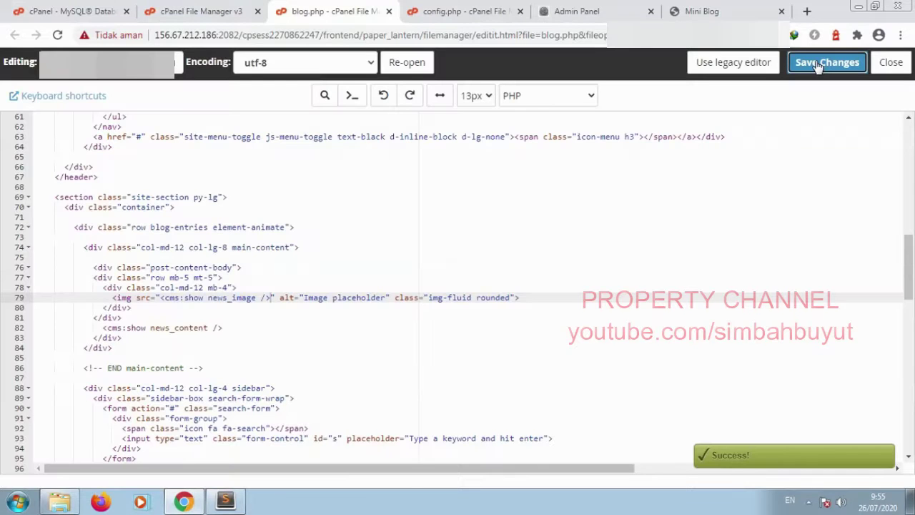
Step: Reload the post page and check the uploaded image and 'Test artikel' text
{"action": "left_click", "coordinate": [692, 8]}
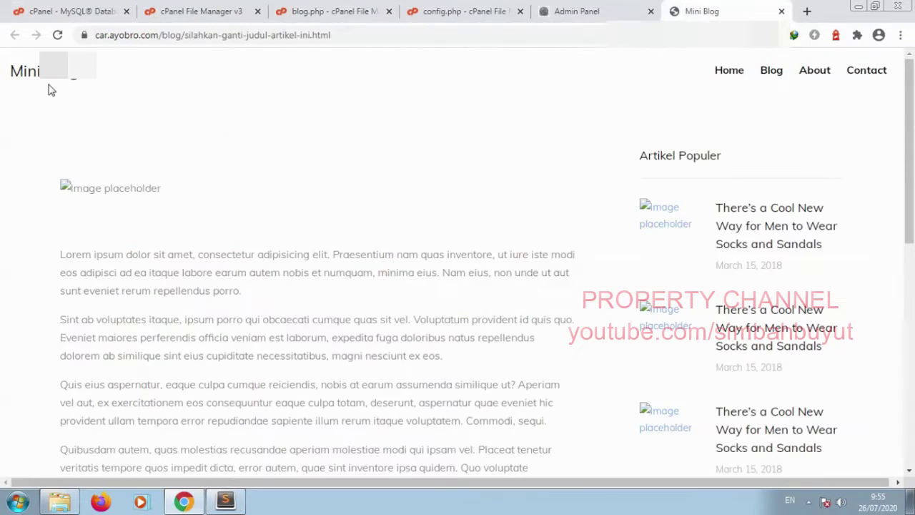
{"action": "left_click", "coordinate": [57, 35]}
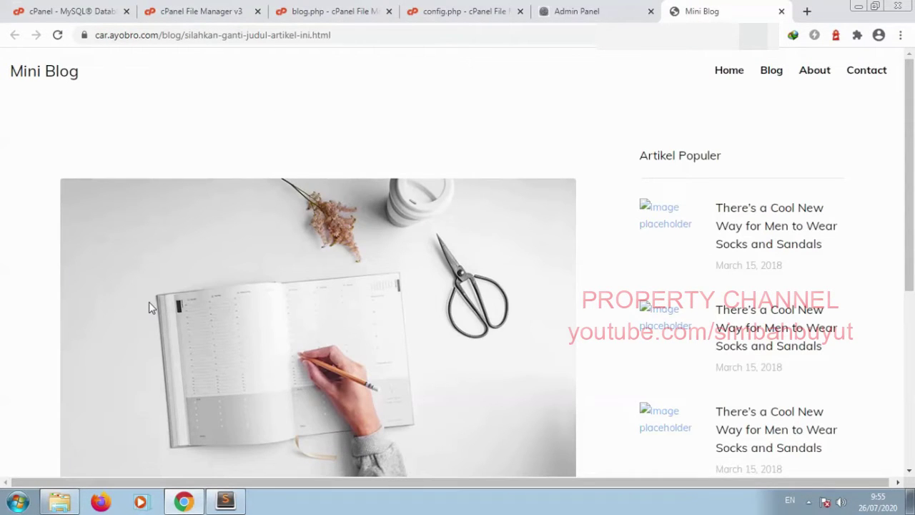
{"action": "scroll", "coordinate": [149, 306], "scroll_direction": "down", "scroll_amount": 4}
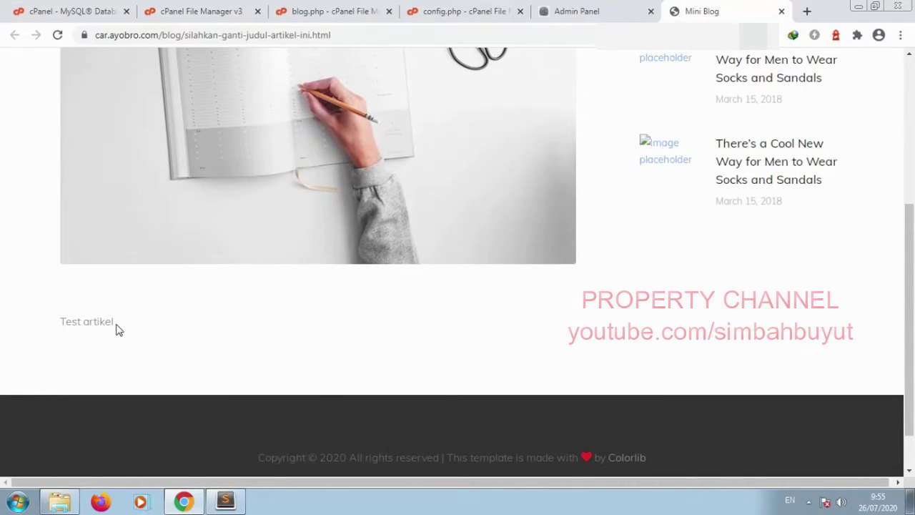
{"action": "left_click_drag", "start_coordinate": [116, 327], "coordinate": [66, 323]}
Step: Compare the text with the admin content editor, then reload the post page again
{"action": "left_click", "coordinate": [583, 16]}
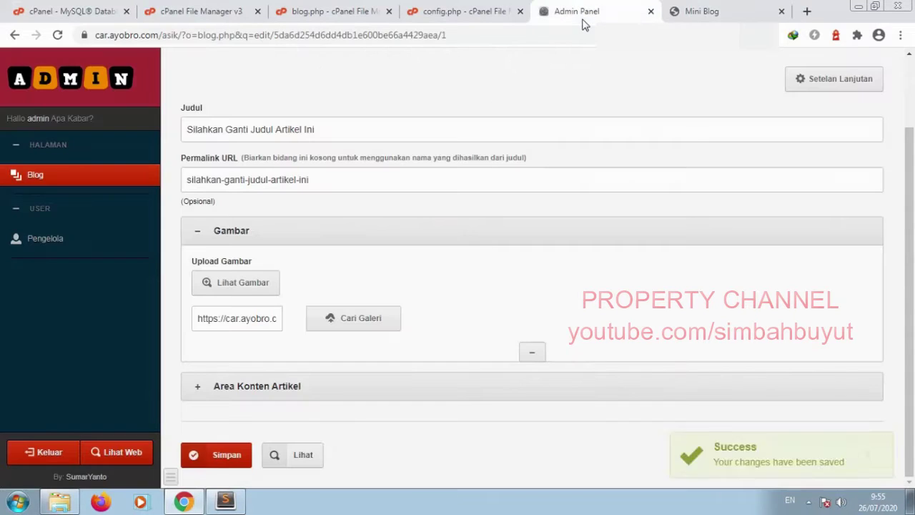
{"action": "left_click", "coordinate": [306, 394]}
{"action": "scroll", "coordinate": [306, 397], "scroll_direction": "down", "scroll_amount": 4}
{"action": "left_click", "coordinate": [307, 279]}
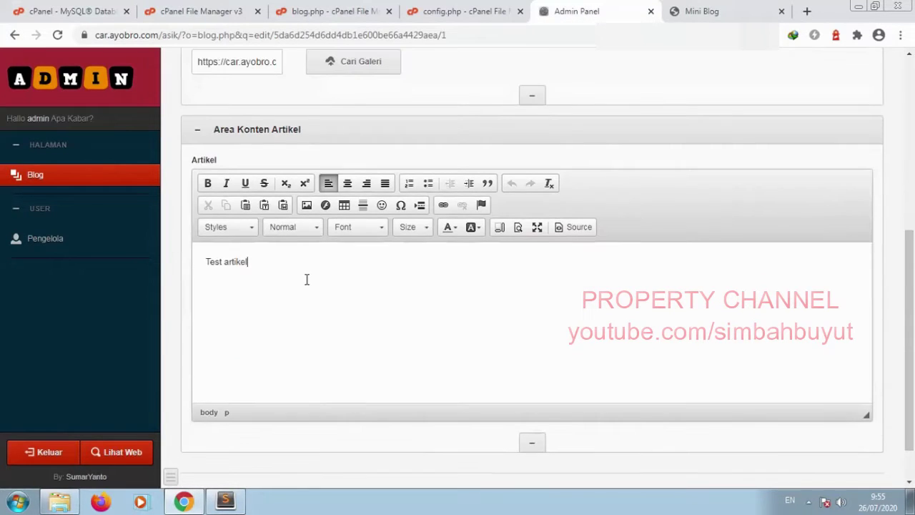
{"action": "left_click", "coordinate": [703, 13]}
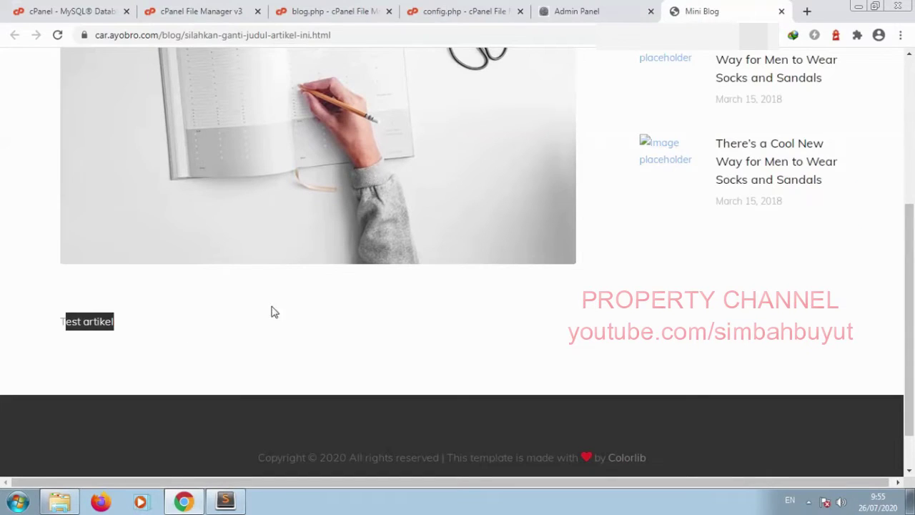
{"action": "key", "text": "F5"}
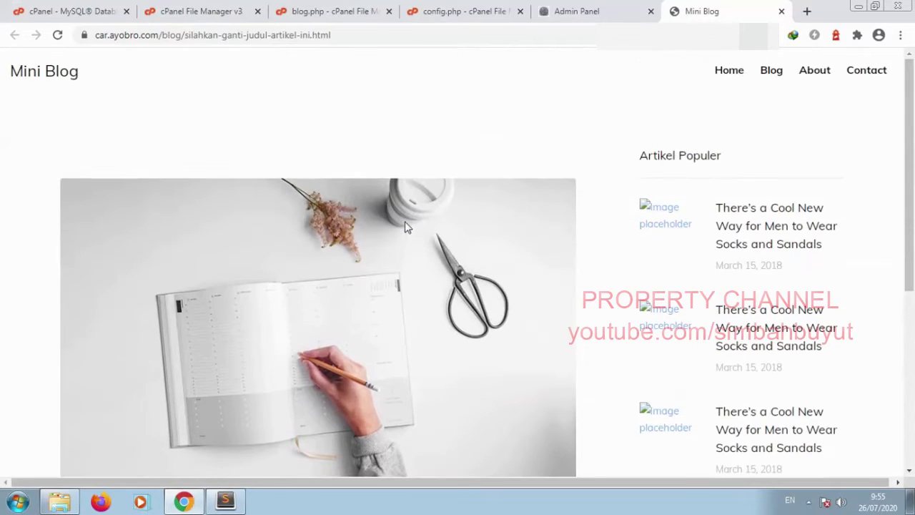
{"action": "left_click", "coordinate": [338, 8]}
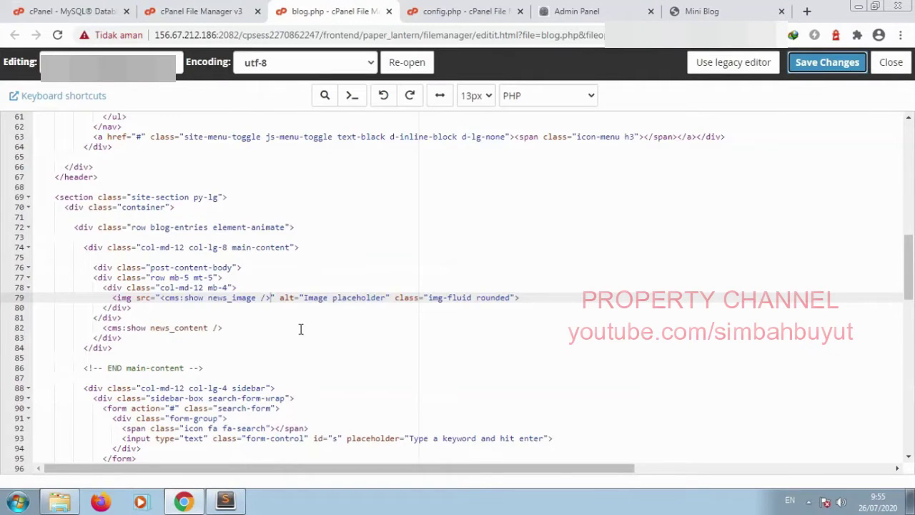
Step: Select the 'Image placeholder' alt text in blog.php and compare it with the live post
{"action": "left_click_drag", "start_coordinate": [303, 298], "coordinate": [387, 300]}
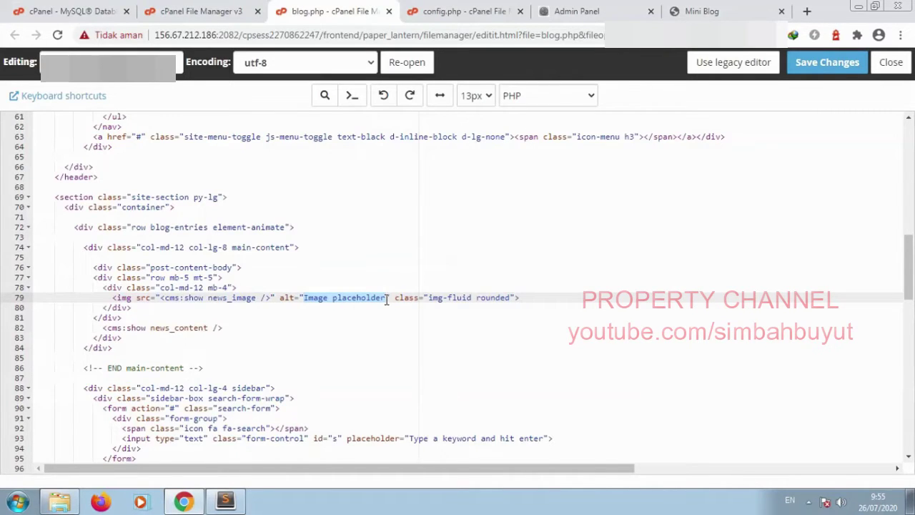
{"action": "left_click", "coordinate": [711, 14]}
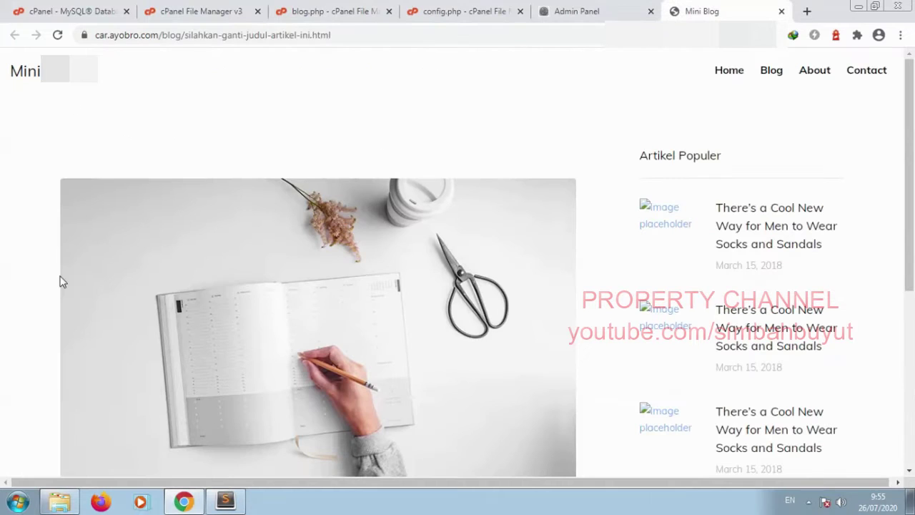
{"action": "scroll", "coordinate": [58, 281], "scroll_direction": "down", "scroll_amount": 5}
{"action": "scroll", "coordinate": [59, 281], "scroll_direction": "up", "scroll_amount": 5}
{"action": "left_click", "coordinate": [335, 16]}
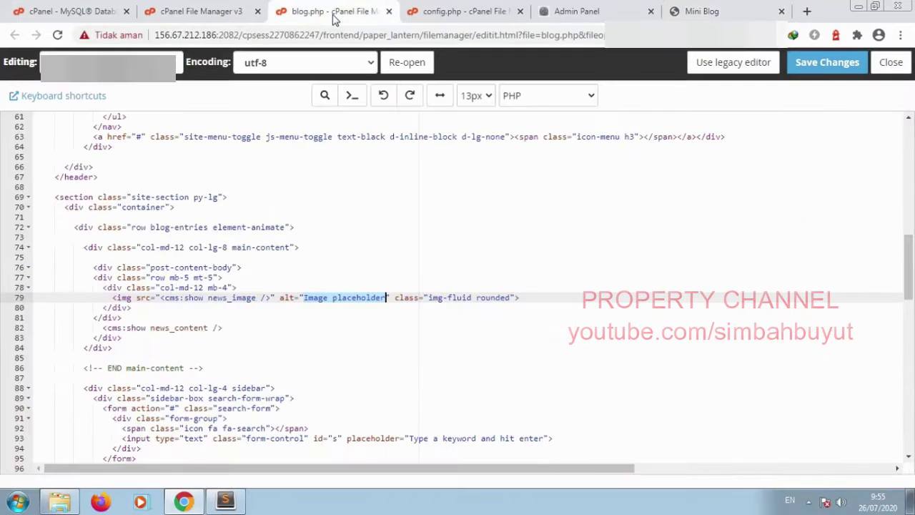
Step: Review blog.php against the post page again and place the cursor at the end of line 81
{"action": "scroll", "coordinate": [213, 359], "scroll_direction": "up", "scroll_amount": 4}
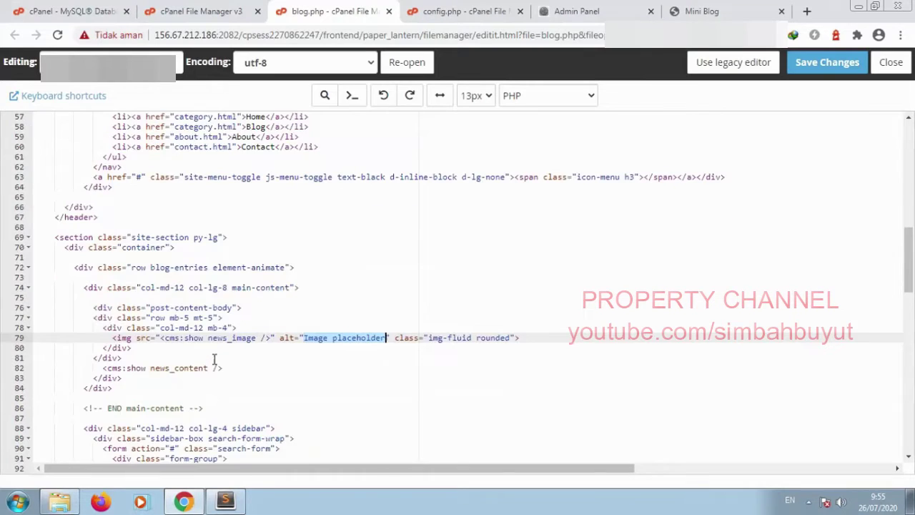
{"action": "scroll", "coordinate": [212, 358], "scroll_direction": "down", "scroll_amount": 3}
{"action": "scroll", "coordinate": [203, 336], "scroll_direction": "down", "scroll_amount": 1}
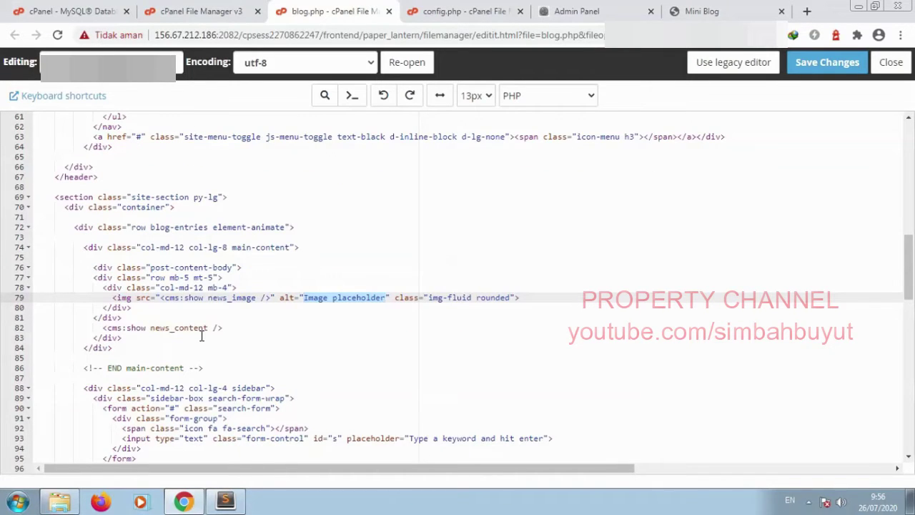
{"action": "scroll", "coordinate": [261, 284], "scroll_direction": "up", "scroll_amount": 1}
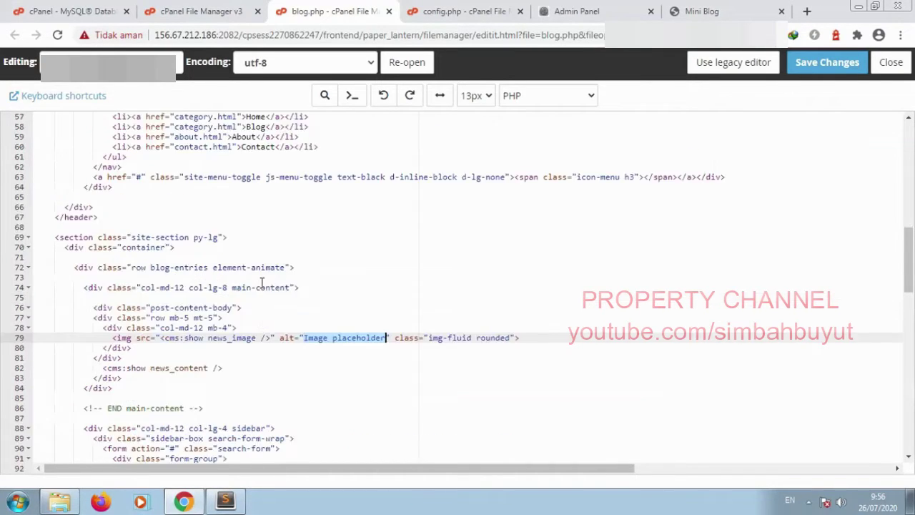
{"action": "scroll", "coordinate": [262, 283], "scroll_direction": "up", "scroll_amount": 1}
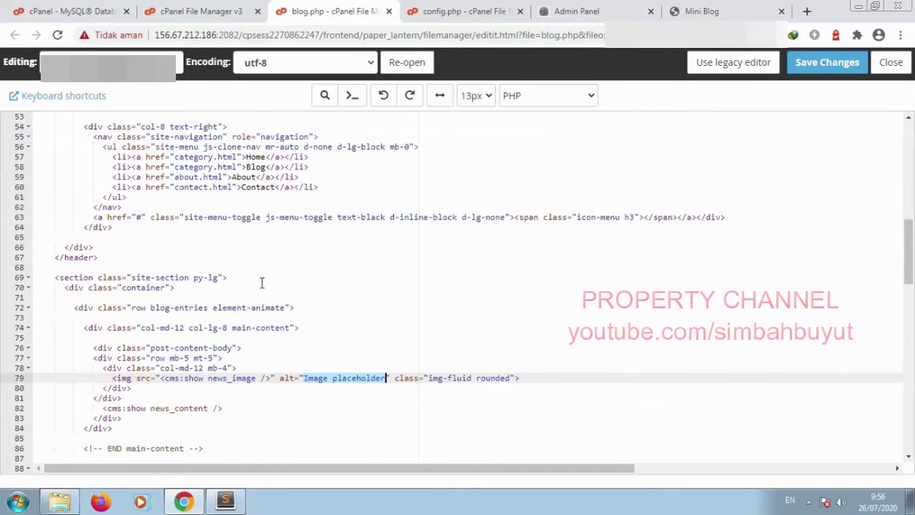
{"action": "scroll", "coordinate": [261, 283], "scroll_direction": "down", "scroll_amount": 1}
{"action": "left_click", "coordinate": [706, 8]}
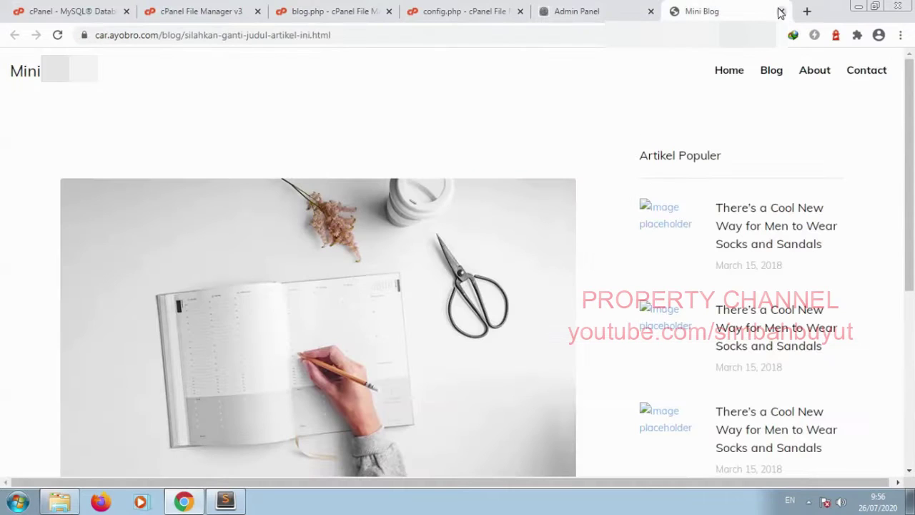
{"action": "scroll", "coordinate": [18, 273], "scroll_direction": "down", "scroll_amount": 4}
{"action": "scroll", "coordinate": [17, 272], "scroll_direction": "up", "scroll_amount": 1}
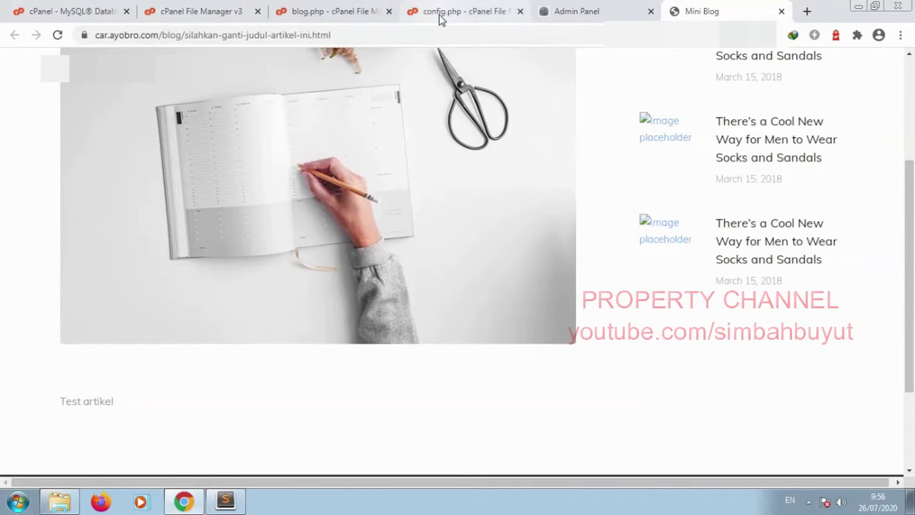
{"action": "left_click", "coordinate": [319, 13]}
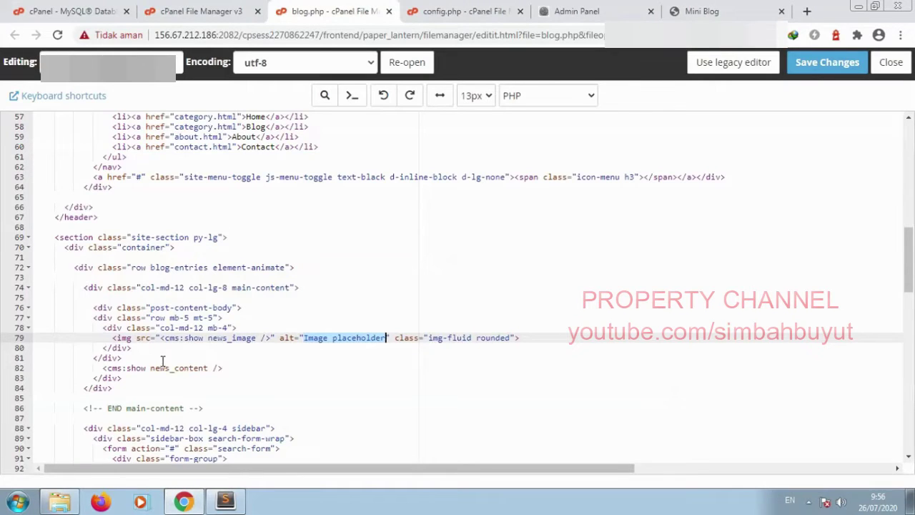
{"action": "left_click", "coordinate": [136, 359]}
Step: Add a new line outputting the page title as `<h1><cms:show k_page_title /></h1>`
{"action": "key", "text": "Return"}
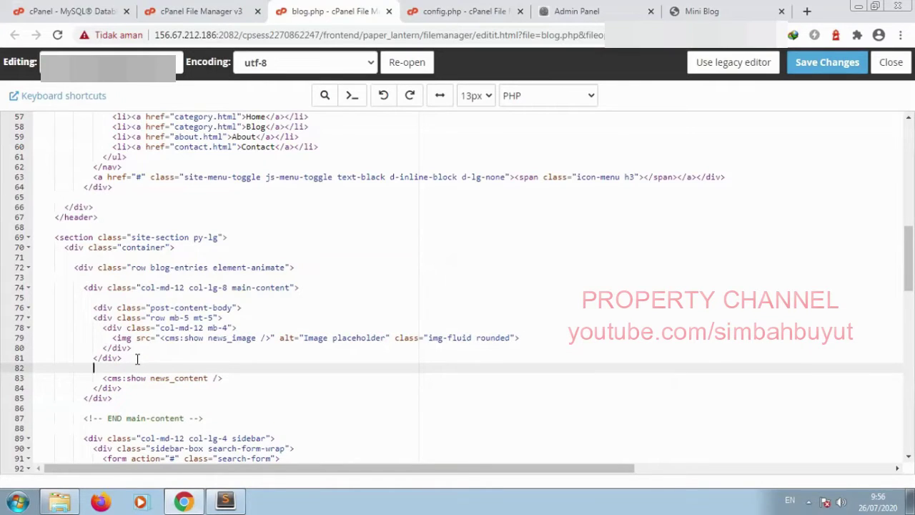
{"action": "type", "text": "<h1><cms:show k_page_title"}
{"action": "type", "text": "/></h1>"}
Step: Save blog.php and reload the post to verify the 'Silahkan Ganti Judul Artikel Ini' heading appears
{"action": "left_click", "coordinate": [826, 62]}
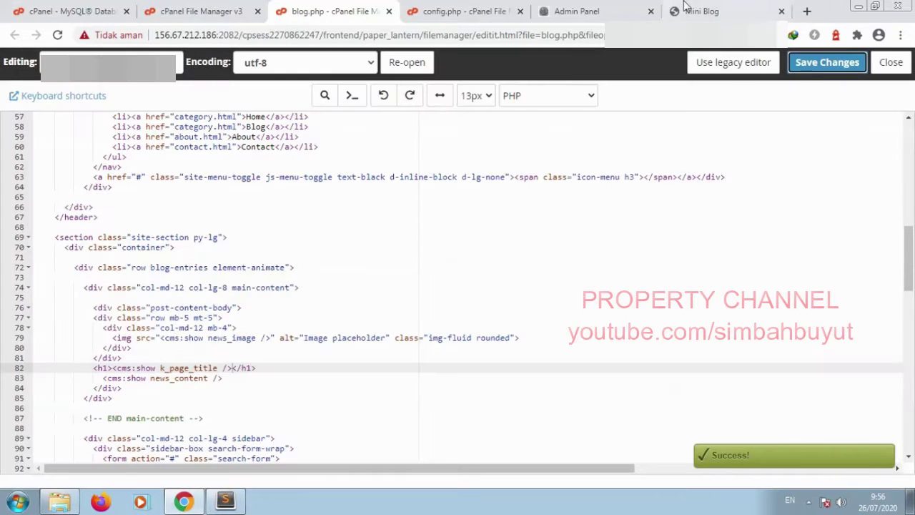
{"action": "left_click", "coordinate": [701, 11]}
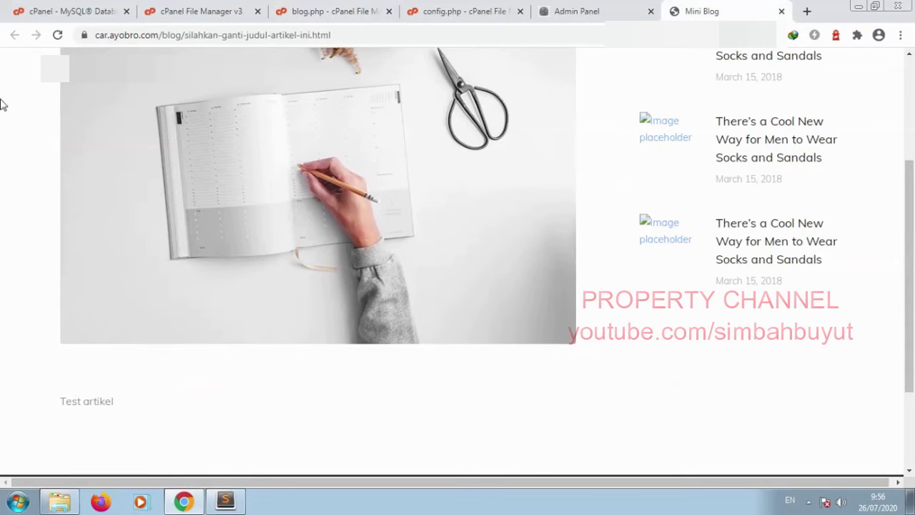
{"action": "left_click", "coordinate": [58, 35]}
{"action": "left_click_drag", "start_coordinate": [466, 415], "coordinate": [60, 403]}
{"action": "left_click", "coordinate": [60, 404]}
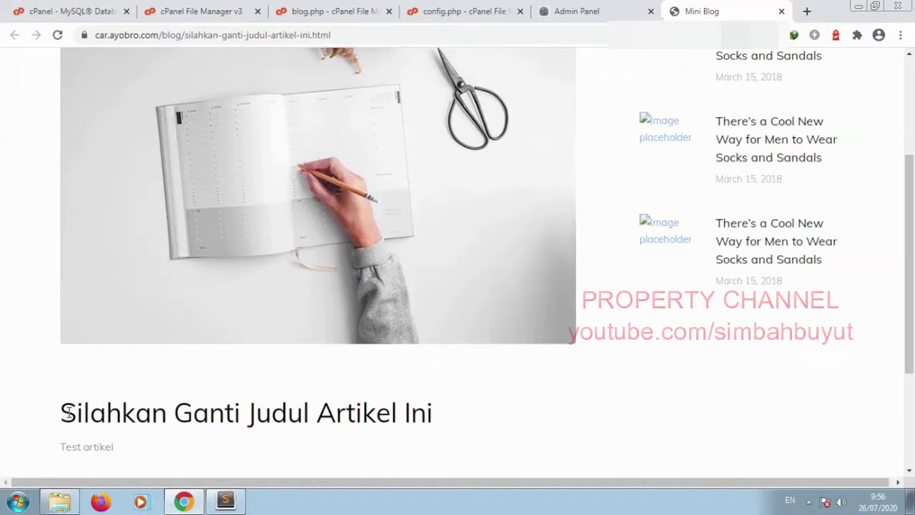
{"action": "left_click", "coordinate": [302, 11]}
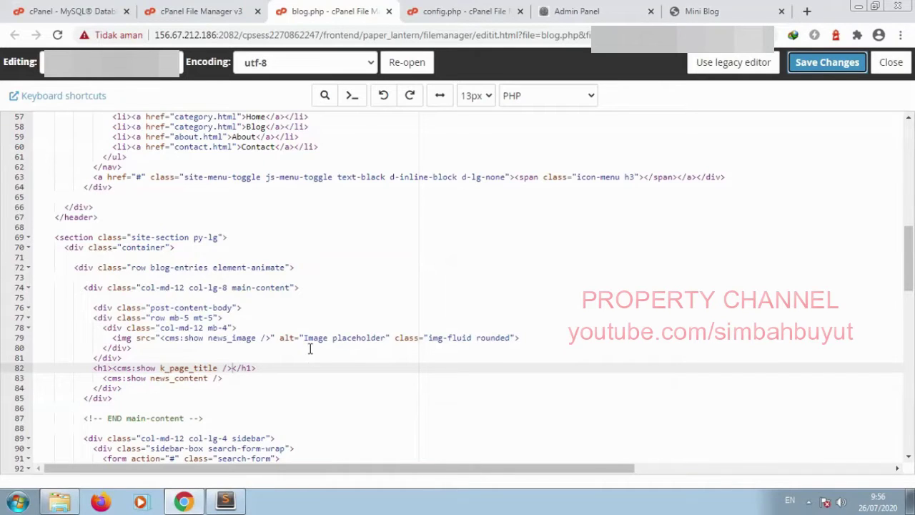
Step: Below news_image, add editable alt_gambar (label 'ALT IMAGE', type text, group ga_mbar) and save
{"action": "left_click_drag", "start_coordinate": [303, 337], "coordinate": [387, 337]}
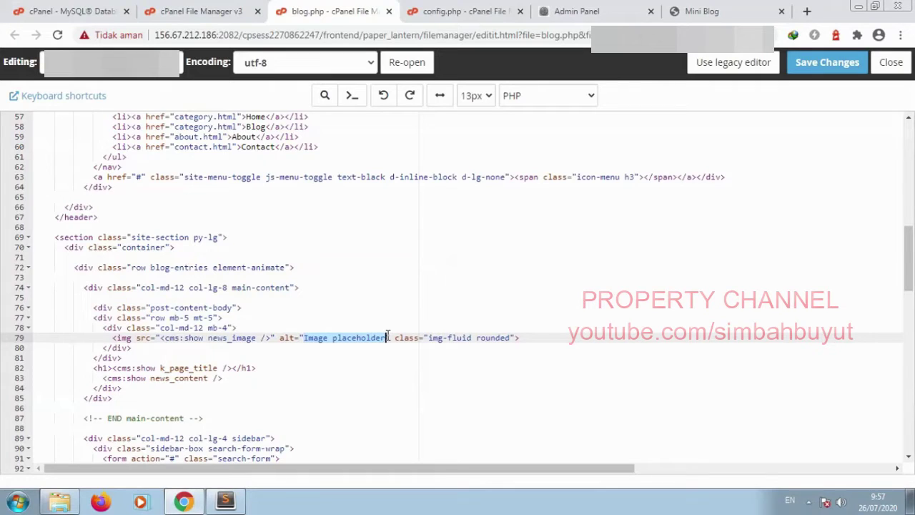
{"action": "left_click", "coordinate": [233, 369]}
{"action": "scroll", "coordinate": [233, 368], "scroll_direction": "up", "scroll_amount": 15}
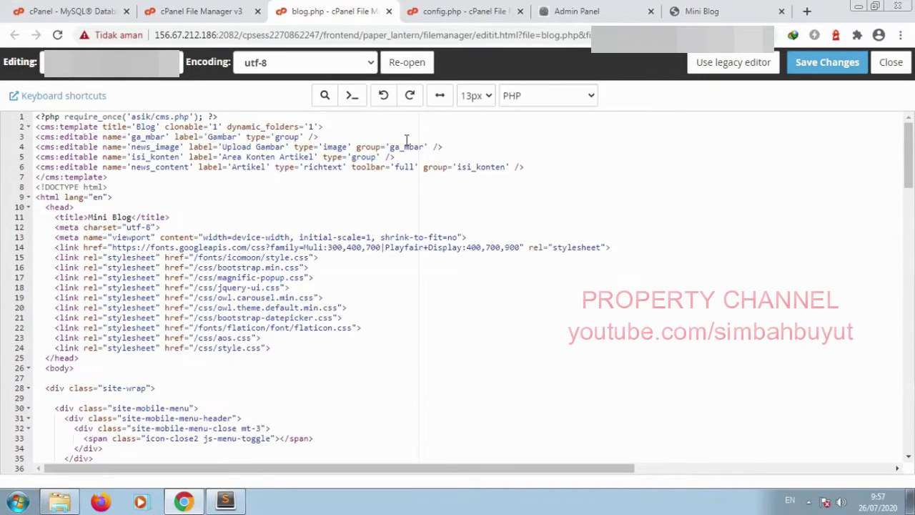
{"action": "left_click", "coordinate": [452, 146]}
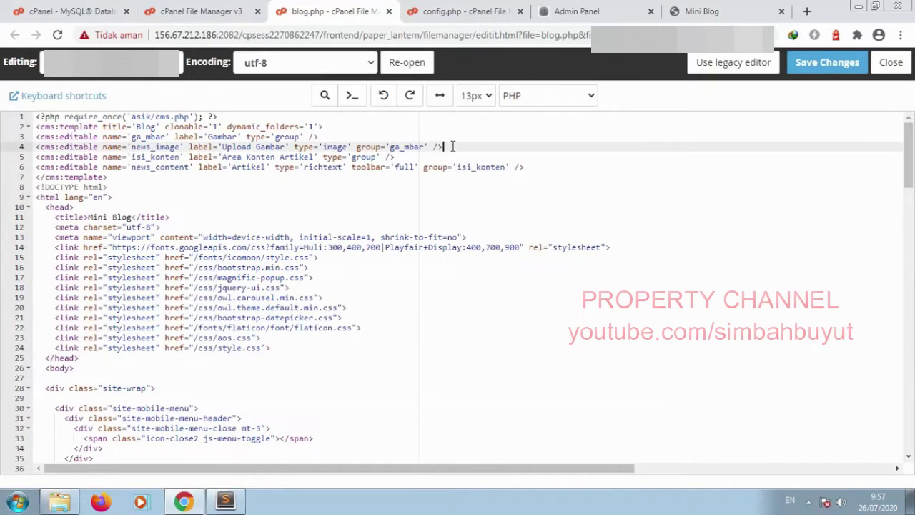
{"action": "key", "text": "Return"}
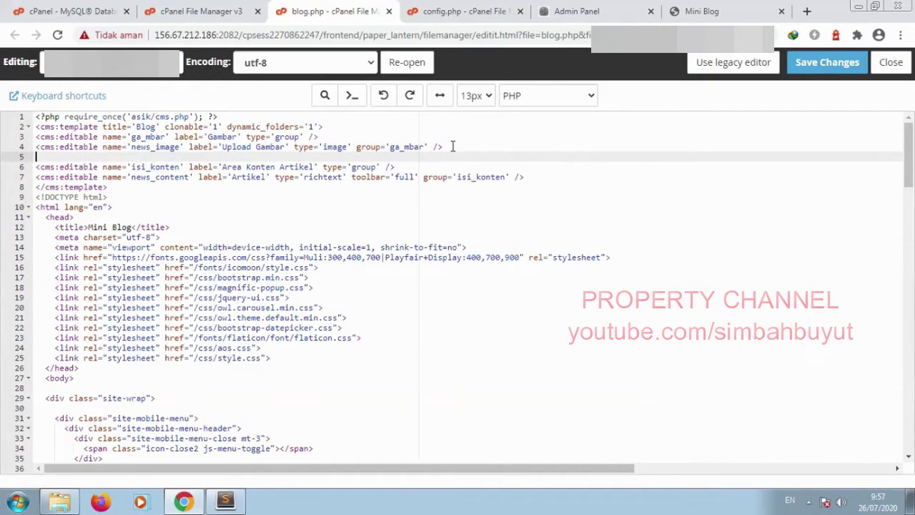
{"action": "type", "text": "<cms:editable name"}
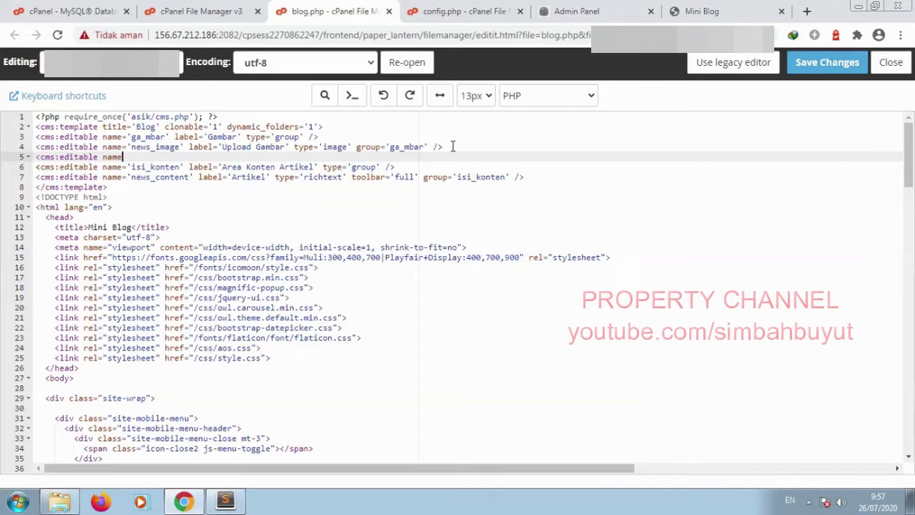
{"action": "type", "text": "='alt_gambar' label="}
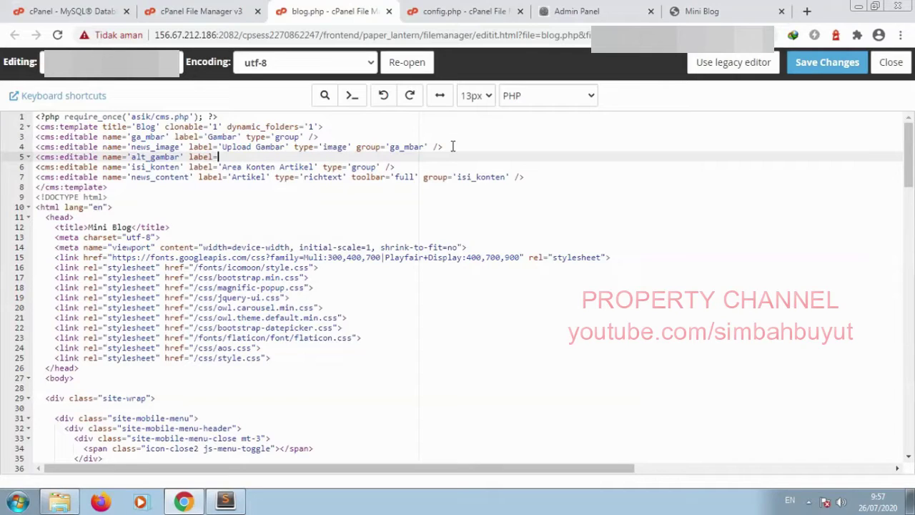
{"action": "type", "text": "'ALT IMAGE' type='text"}
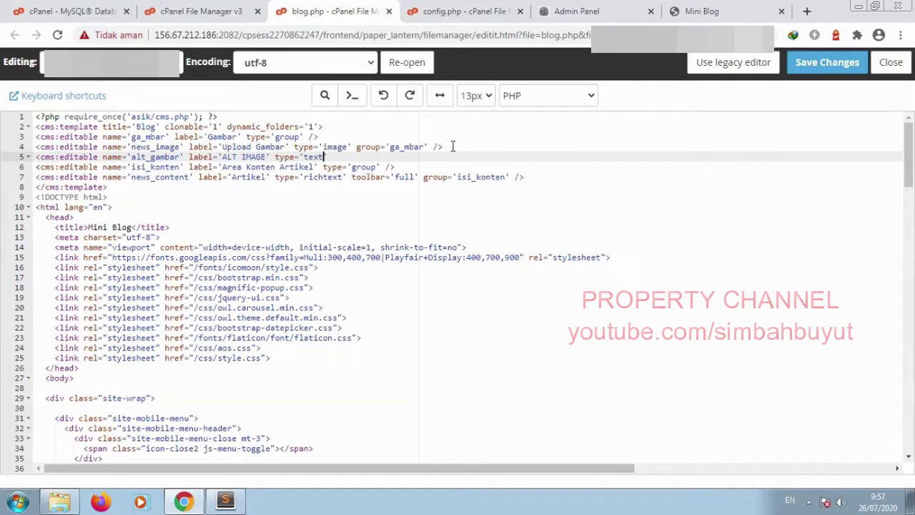
{"action": "type", "text": "' group='ga_mbar' />"}
{"action": "left_click", "coordinate": [815, 62]}
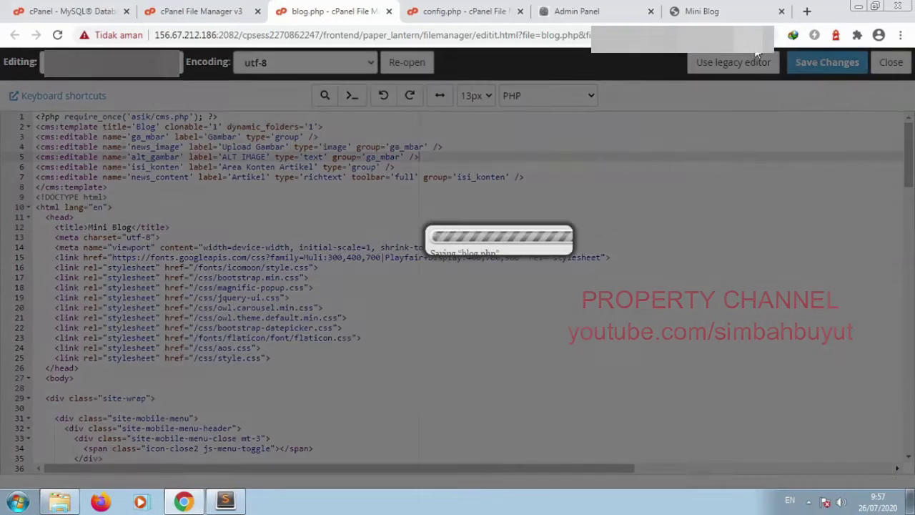
{"action": "left_click", "coordinate": [698, 10]}
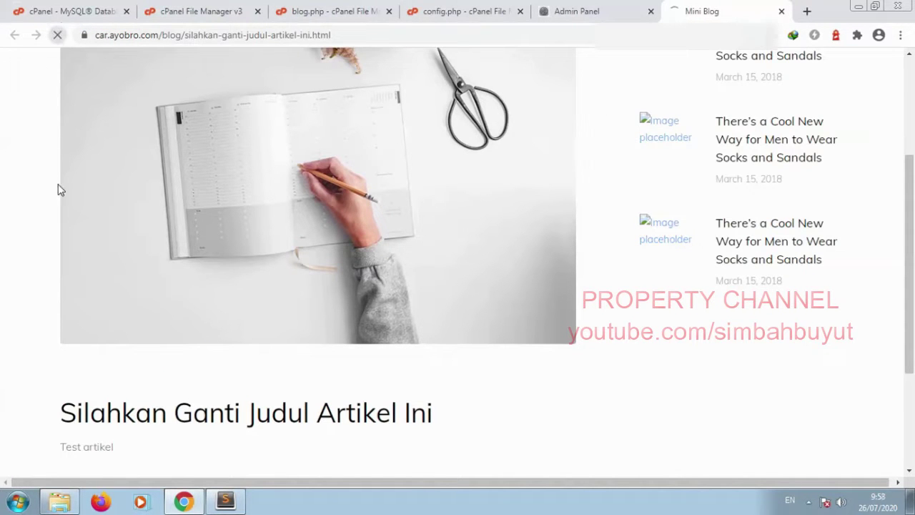
Step: Enter 'nsmjdgfds jksfghkfdghkjdfhg' as the post's ALT IMAGE text and save the post
{"action": "left_click", "coordinate": [575, 11]}
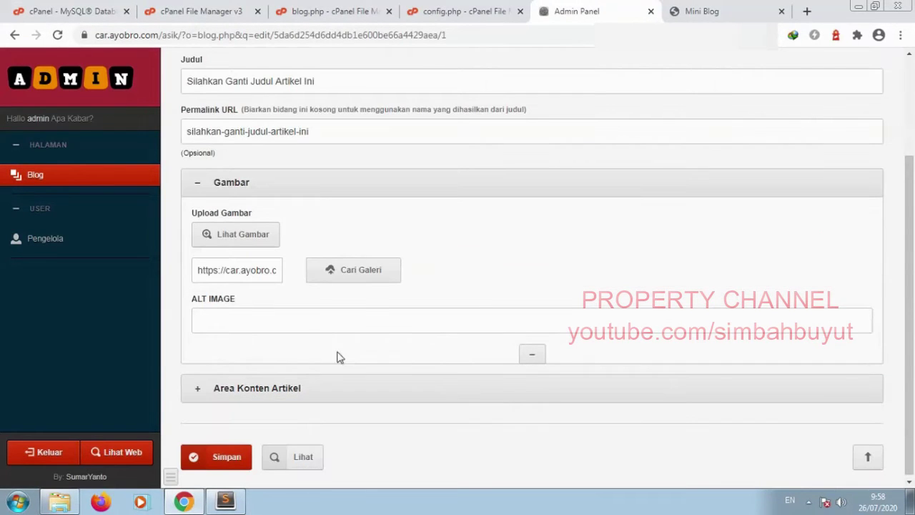
{"action": "left_click", "coordinate": [238, 323]}
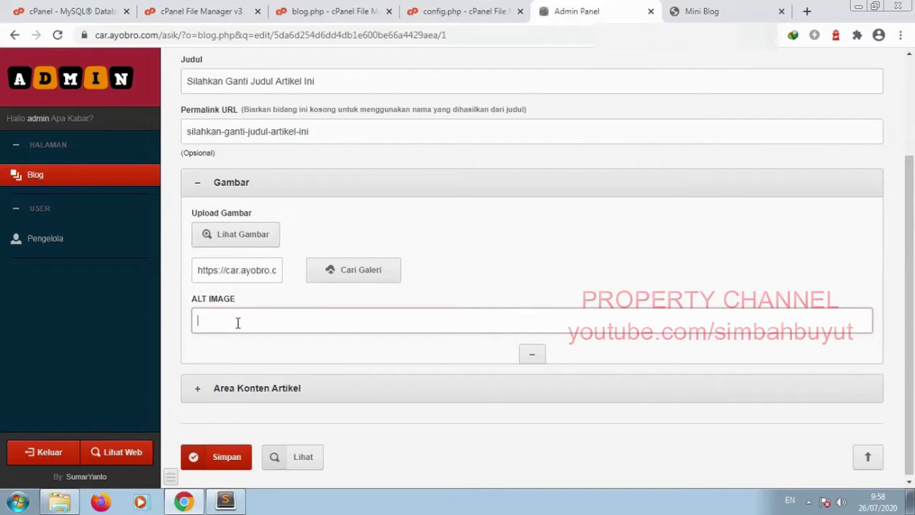
{"action": "type", "text": "nsmjdgfds jksfghkfdghkjdfhg"}
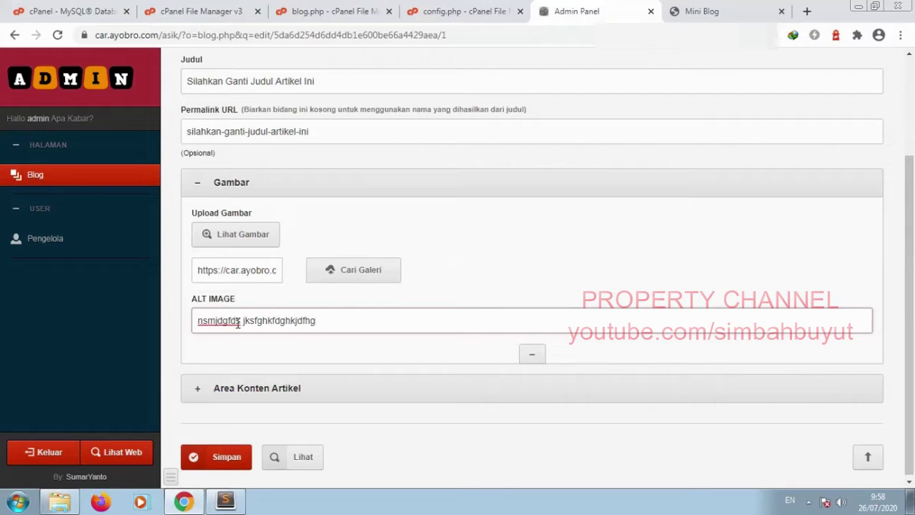
{"action": "left_click", "coordinate": [239, 464]}
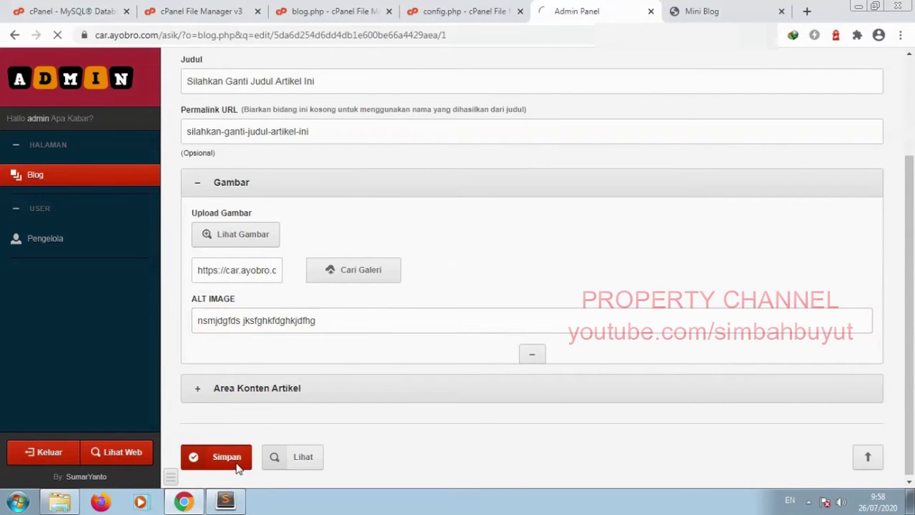
{"action": "left_click", "coordinate": [325, 10]}
Step: Replace the image's 'Image placeholder' alt value on line 80 with `<cms:show alt_image />`
{"action": "scroll", "coordinate": [271, 364], "scroll_direction": "down", "scroll_amount": 10}
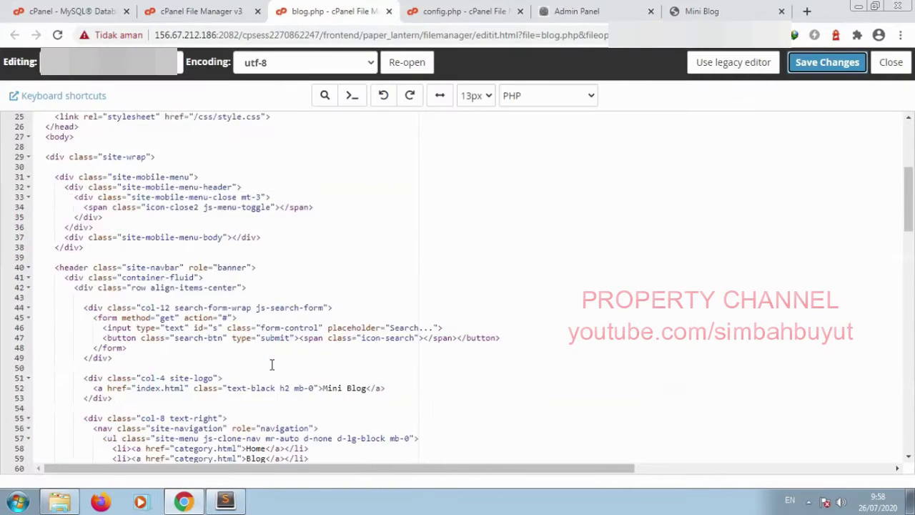
{"action": "scroll", "coordinate": [277, 349], "scroll_direction": "down", "scroll_amount": 4}
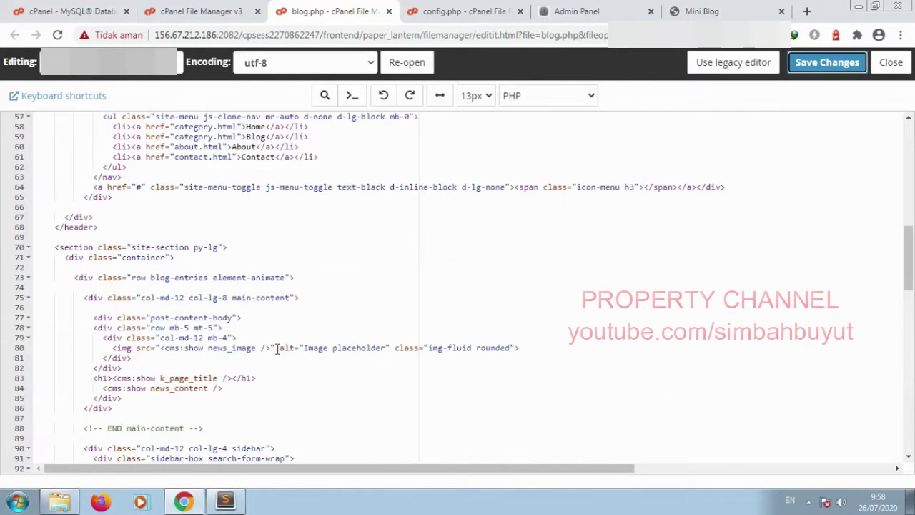
{"action": "left_click", "coordinate": [303, 349]}
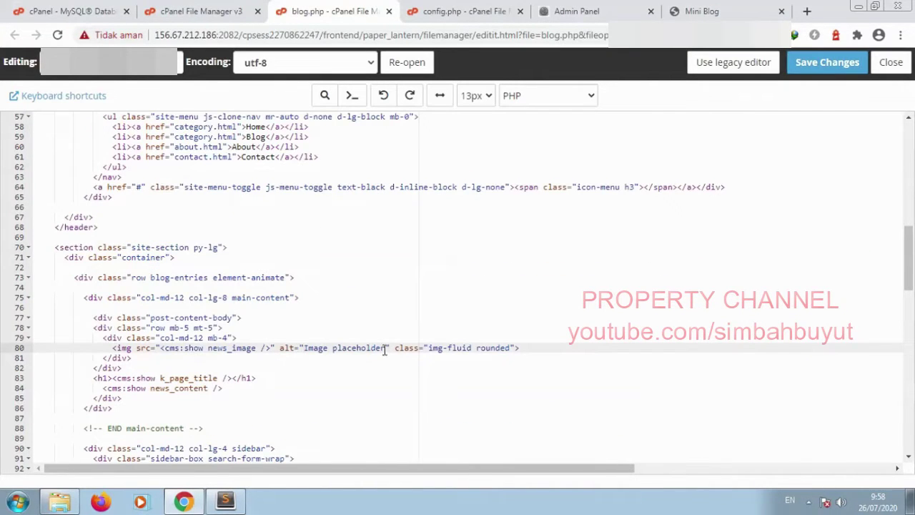
{"action": "left_click", "coordinate": [386, 348], "text": "shift"}
{"action": "type", "text": "<cms:"}
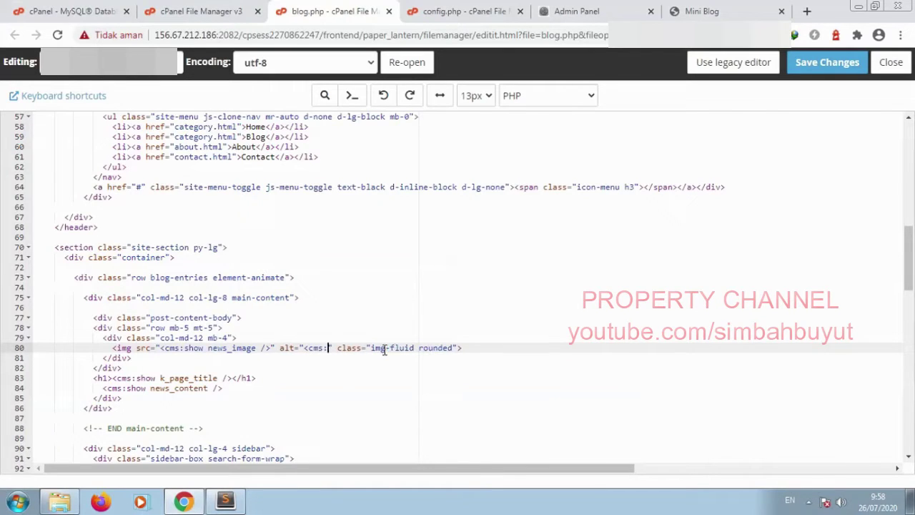
{"action": "type", "text": "show alt"}
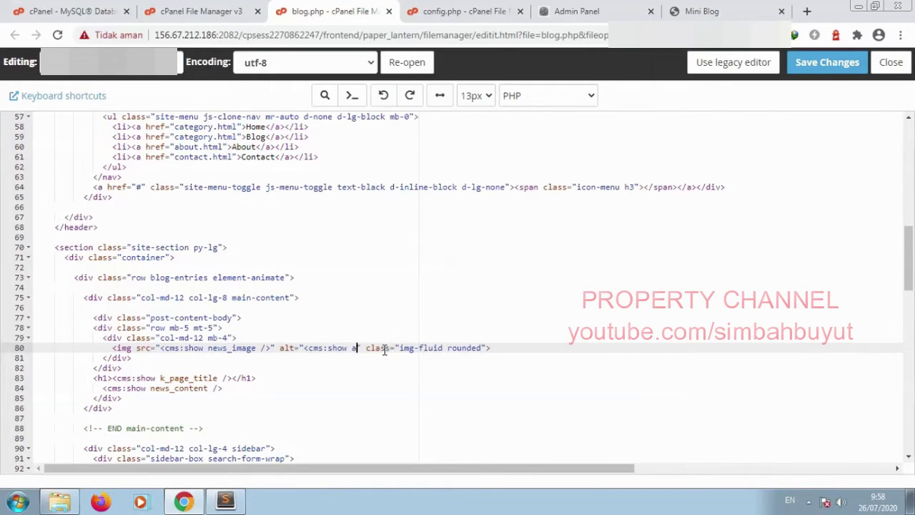
{"action": "type", "text": "_image /"}
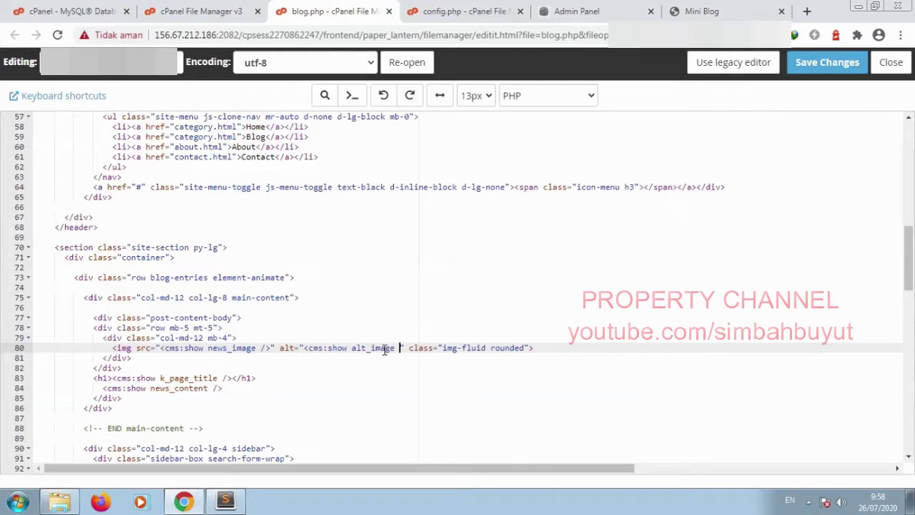
{"action": "type", "text": ">"}
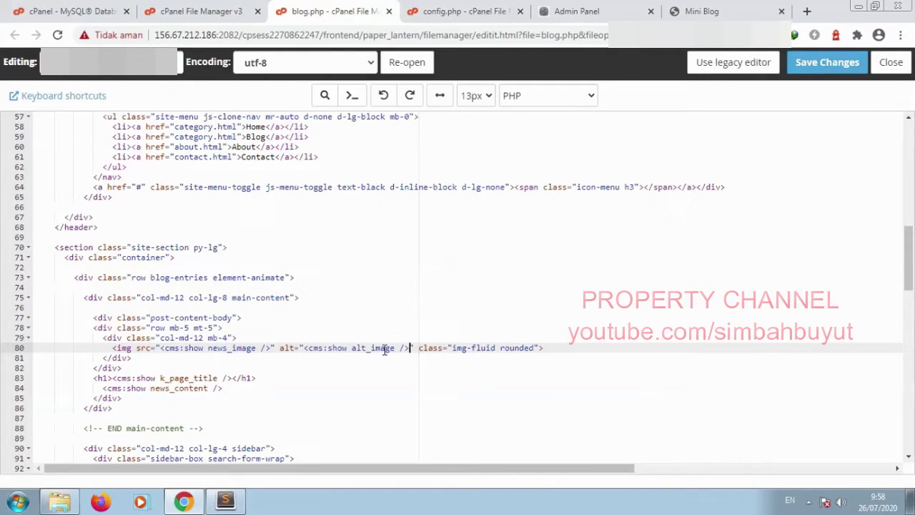
Step: Save blog.php, reload the live post and inspect the post image's markup
{"action": "left_click", "coordinate": [827, 62]}
{"action": "left_click", "coordinate": [702, 11]}
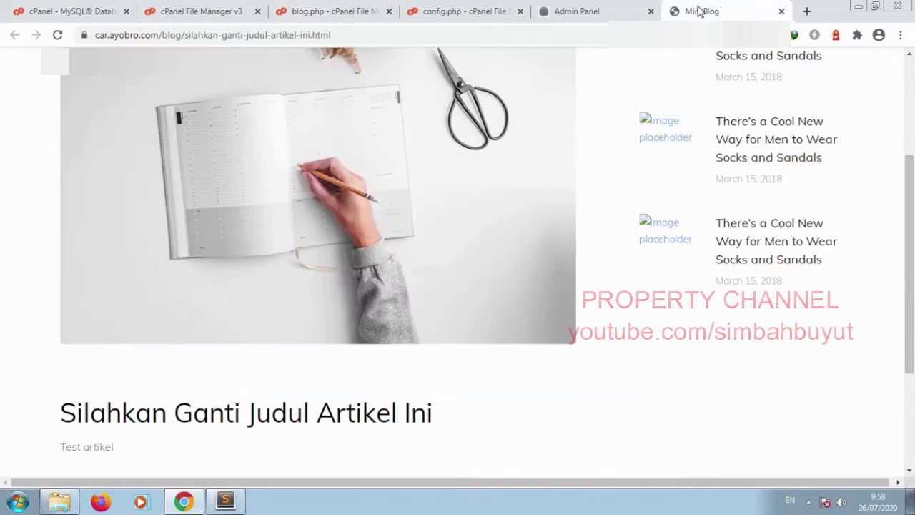
{"action": "left_click", "coordinate": [58, 38]}
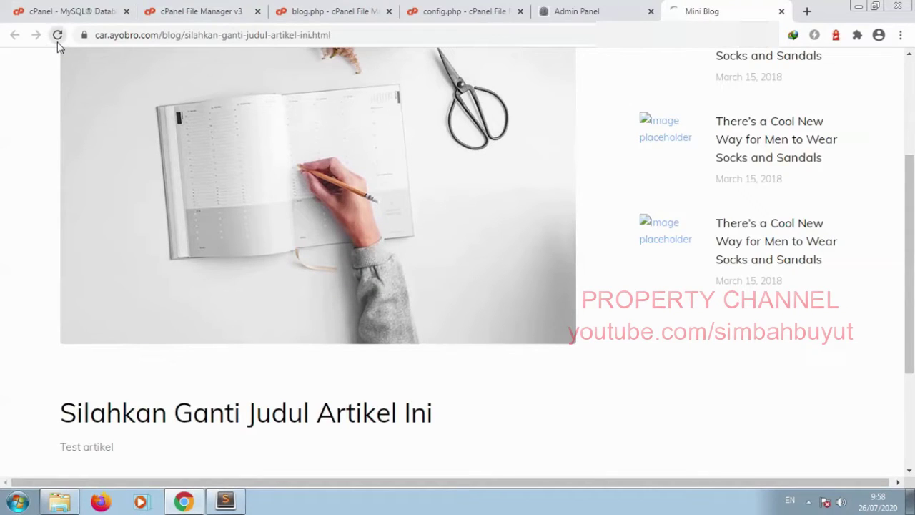
{"action": "right_click", "coordinate": [138, 241]}
{"action": "left_click", "coordinate": [164, 368]}
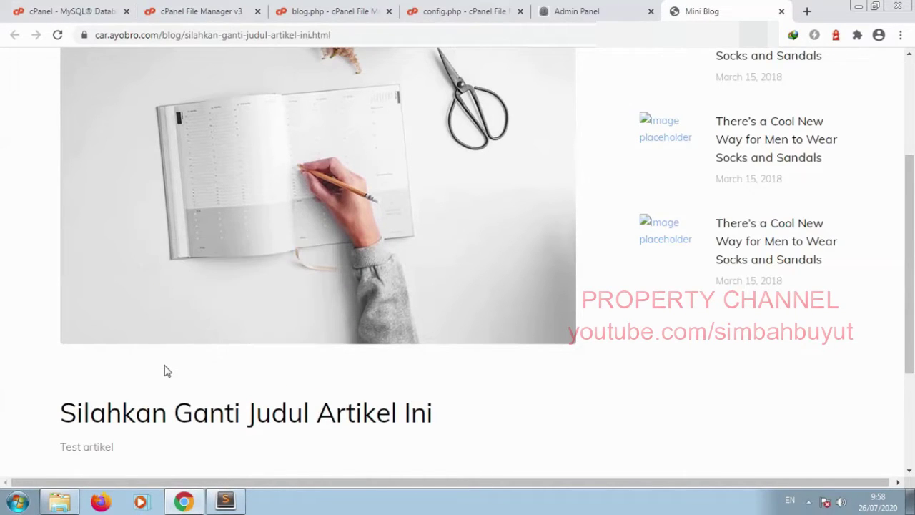
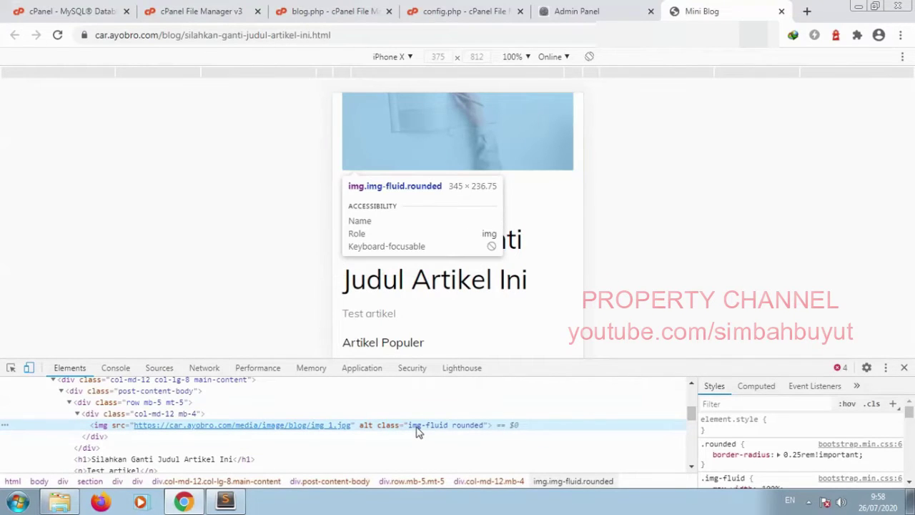
Step: Turn off the iPhone X device emulation so the post page displays at desktop width
{"action": "left_click", "coordinate": [29, 368]}
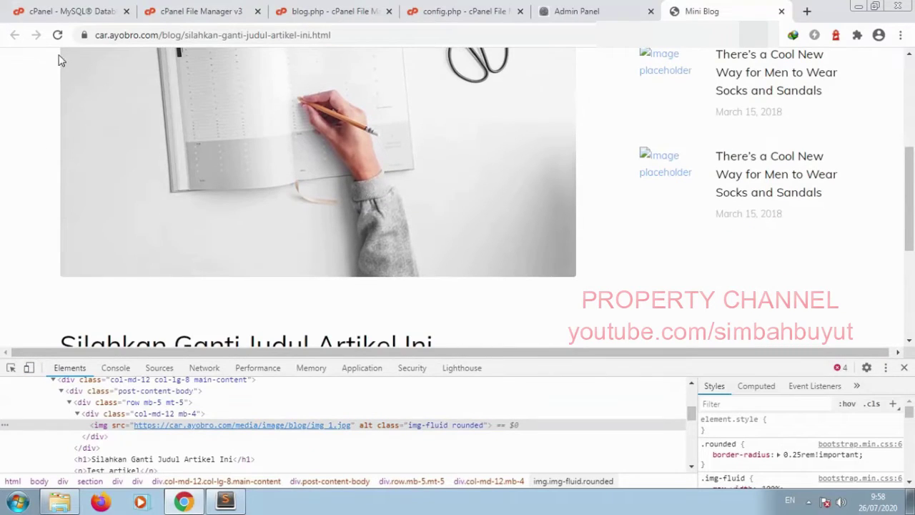
Step: Change line 80's alt value from `<cms:show alt_image />` to `<cms:show alt_gambar />` and save blog.php
{"action": "left_click", "coordinate": [302, 11]}
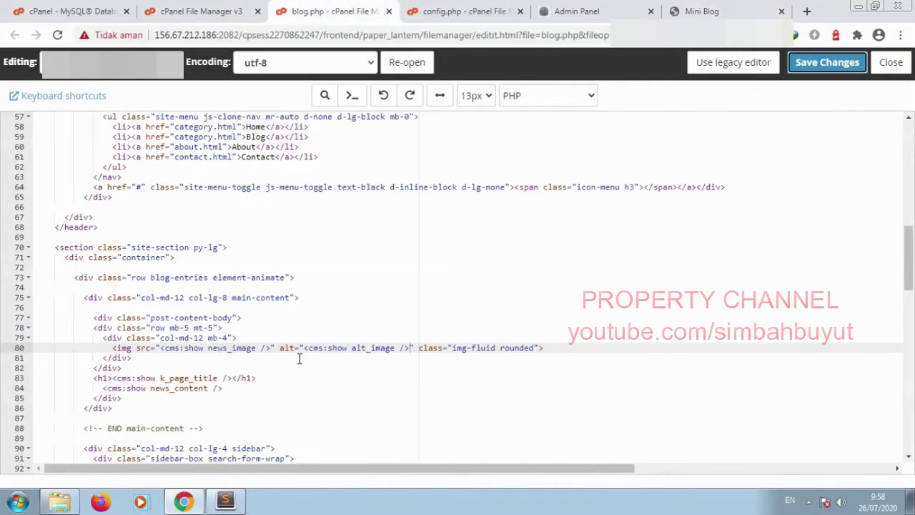
{"action": "double_click", "coordinate": [371, 348]}
{"action": "left_click_drag", "start_coordinate": [371, 348], "coordinate": [395, 348]}
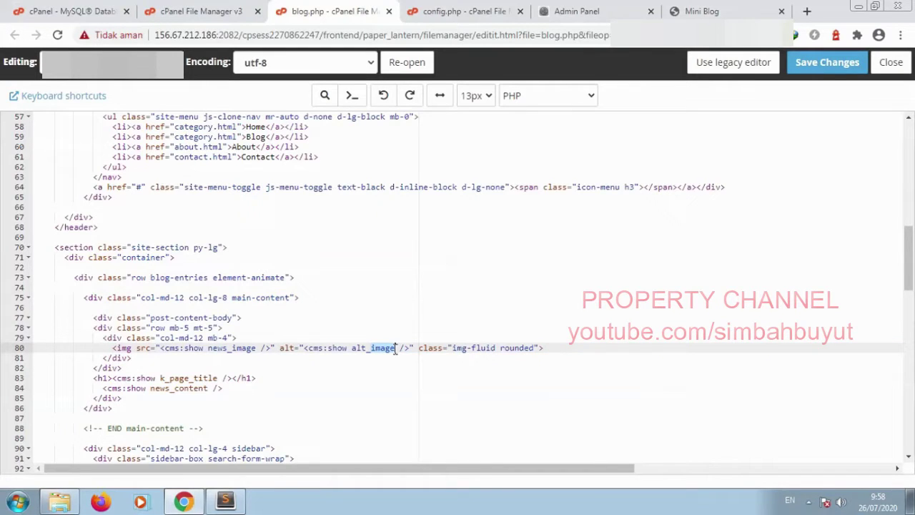
{"action": "type", "text": "gambar"}
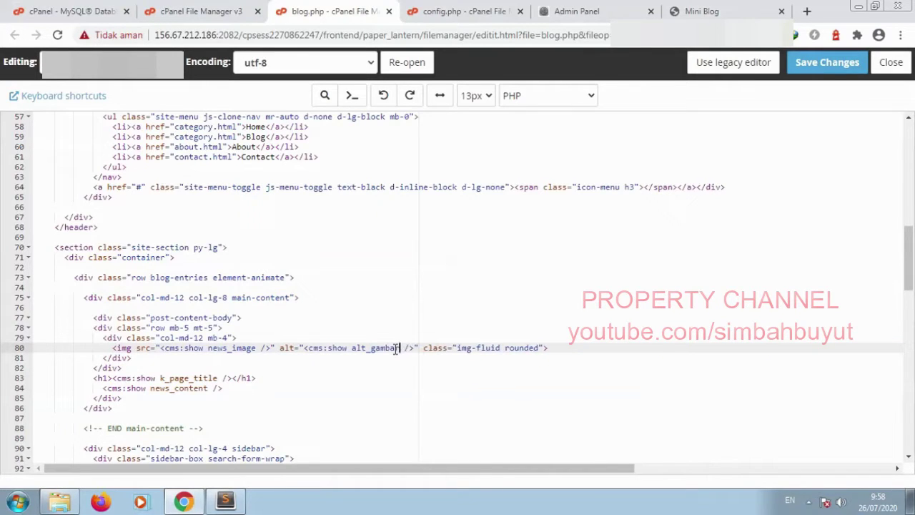
{"action": "left_click", "coordinate": [826, 63]}
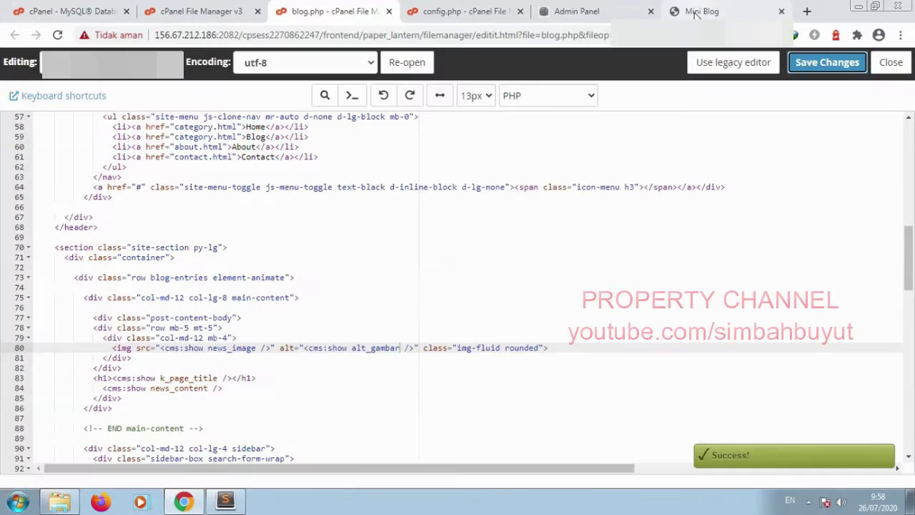
Step: Reload the live post and inspect the post image's alt attribute value
{"action": "key", "text": "ctrl+6"}
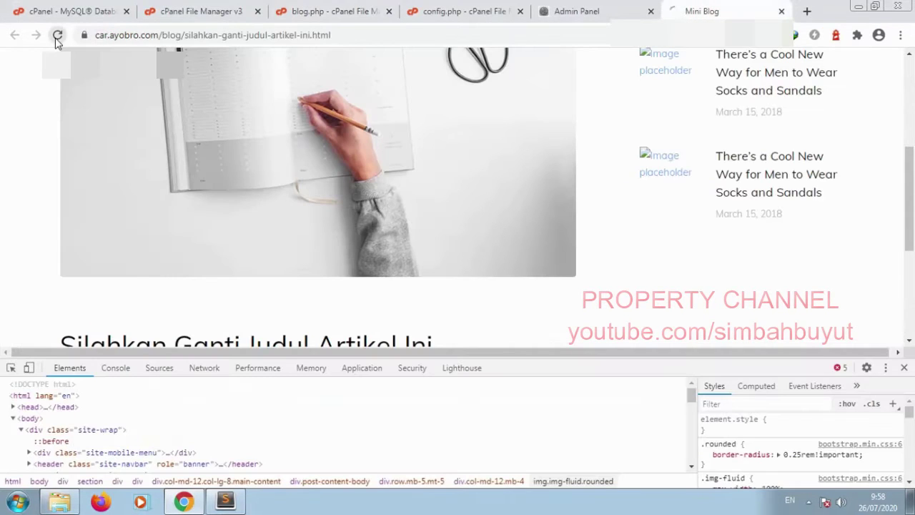
{"action": "left_click", "coordinate": [57, 35]}
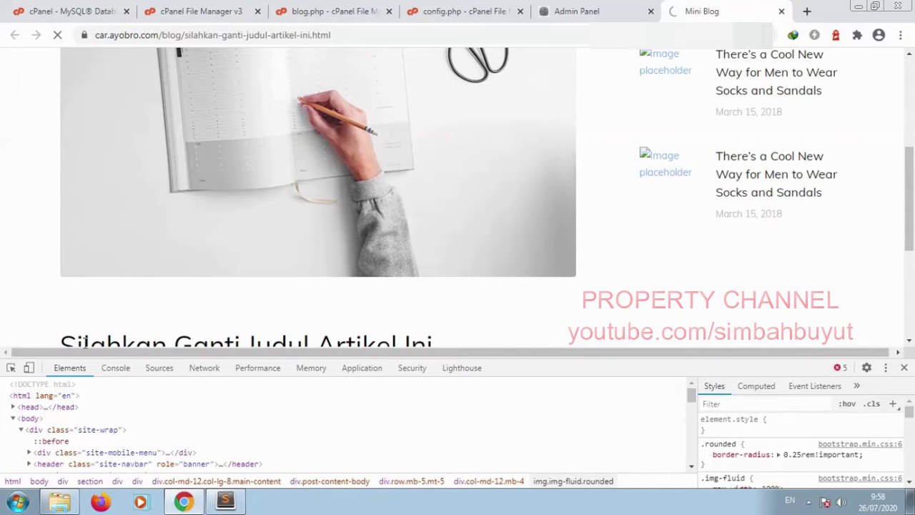
{"action": "right_click", "coordinate": [178, 202]}
{"action": "left_click", "coordinate": [213, 316]}
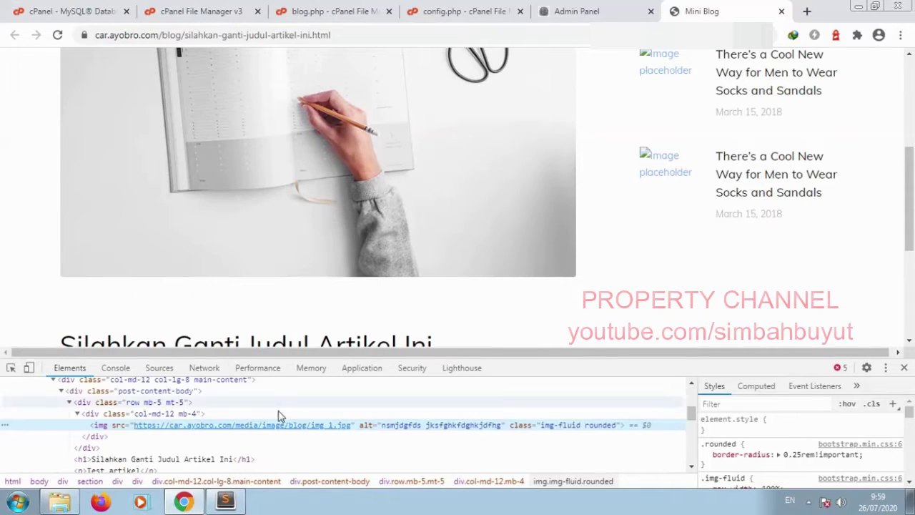
{"action": "double_click", "coordinate": [412, 432]}
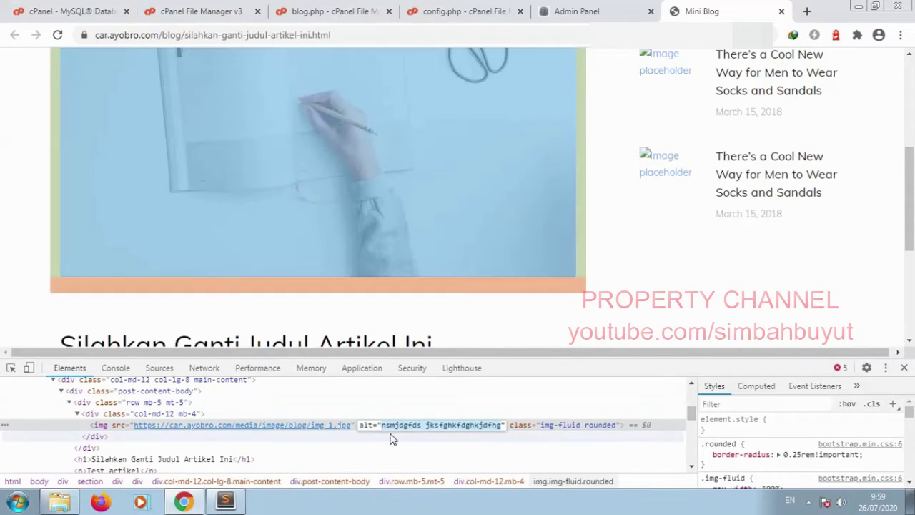
Step: Compare it with the ALT IMAGE text on the post's admin edit page, leaving it unchanged
{"action": "left_click", "coordinate": [588, 8]}
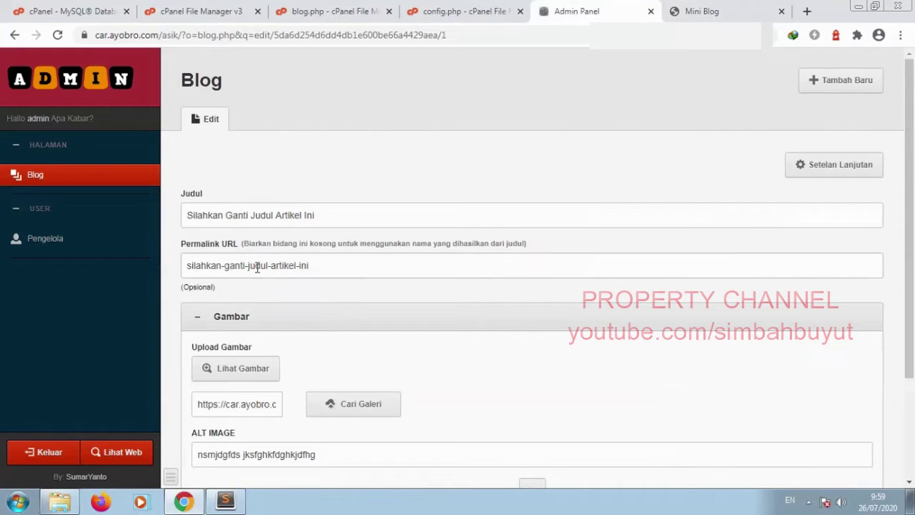
{"action": "scroll", "coordinate": [296, 352], "scroll_direction": "down", "scroll_amount": 2}
{"action": "left_click", "coordinate": [296, 320]}
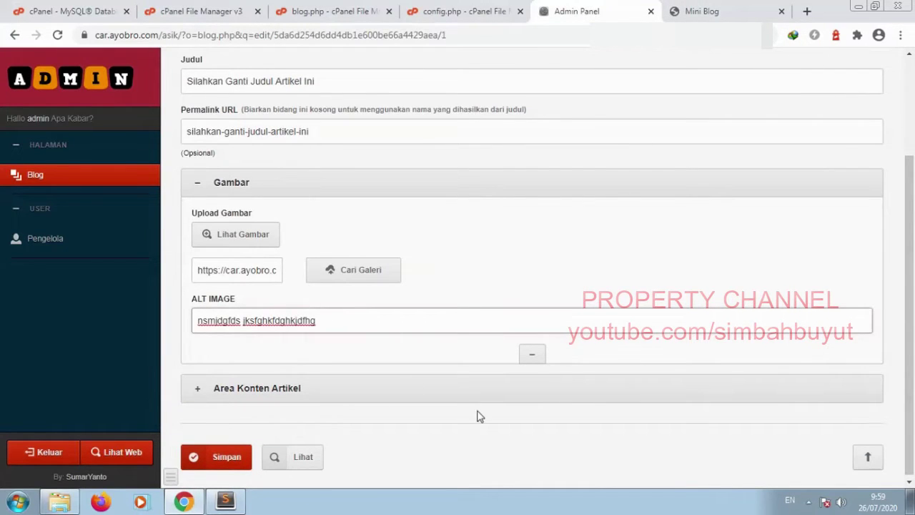
{"action": "left_click", "coordinate": [467, 432]}
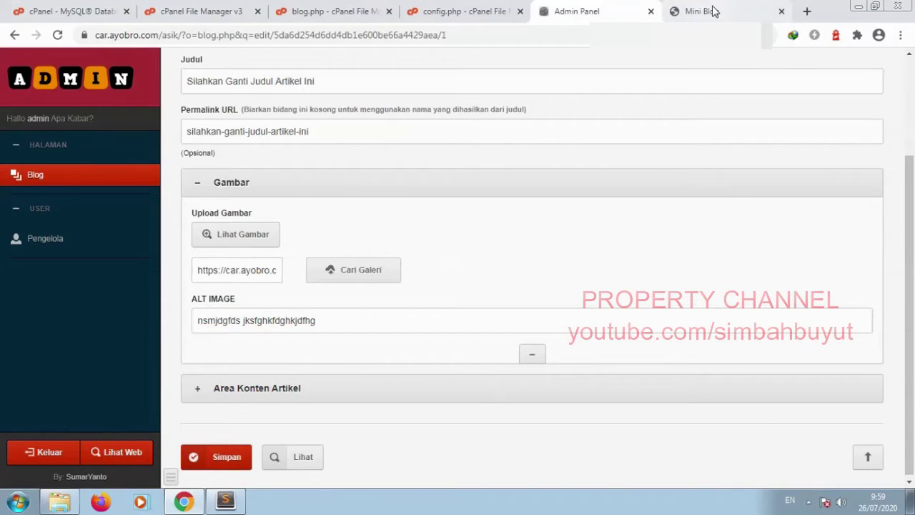
Step: Return to the post, close DevTools and view the page full-window from the top
{"action": "left_click", "coordinate": [713, 11]}
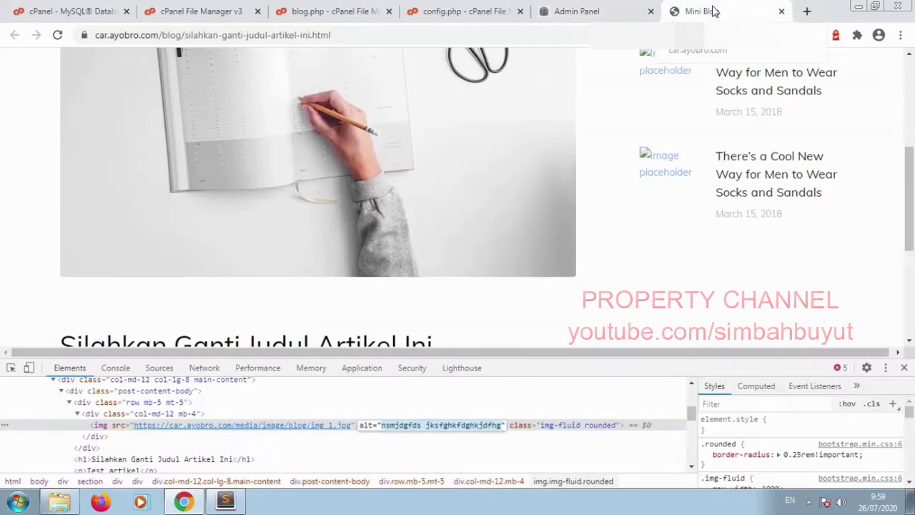
{"action": "left_click", "coordinate": [902, 372]}
{"action": "scroll", "coordinate": [79, 347], "scroll_direction": "up", "scroll_amount": 2}
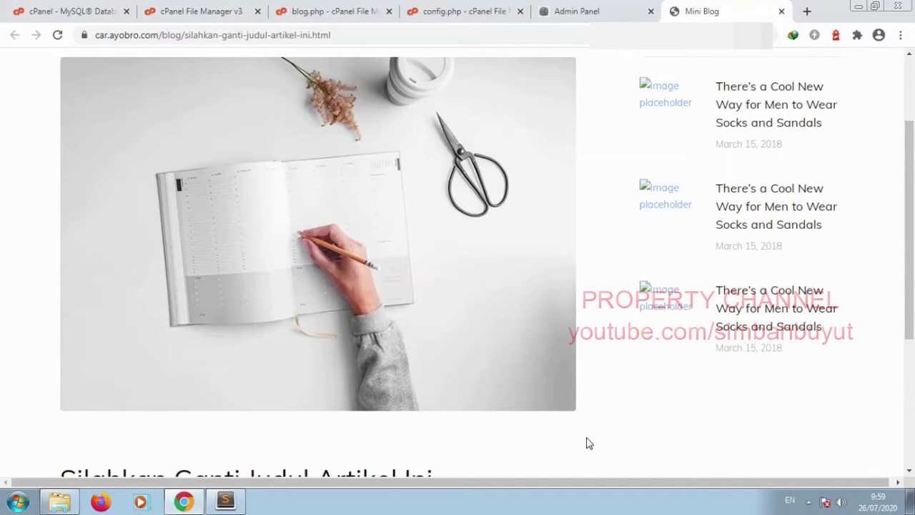
{"action": "scroll", "coordinate": [586, 443], "scroll_direction": "up", "scroll_amount": 1}
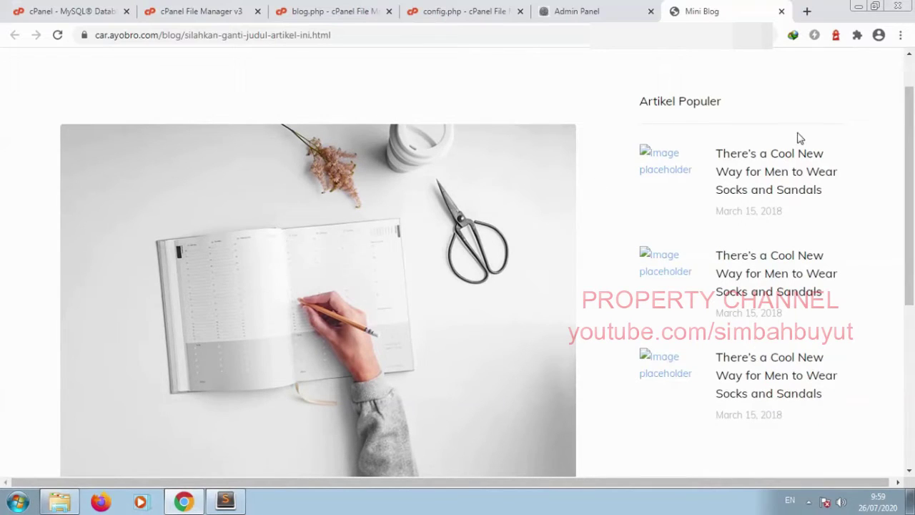